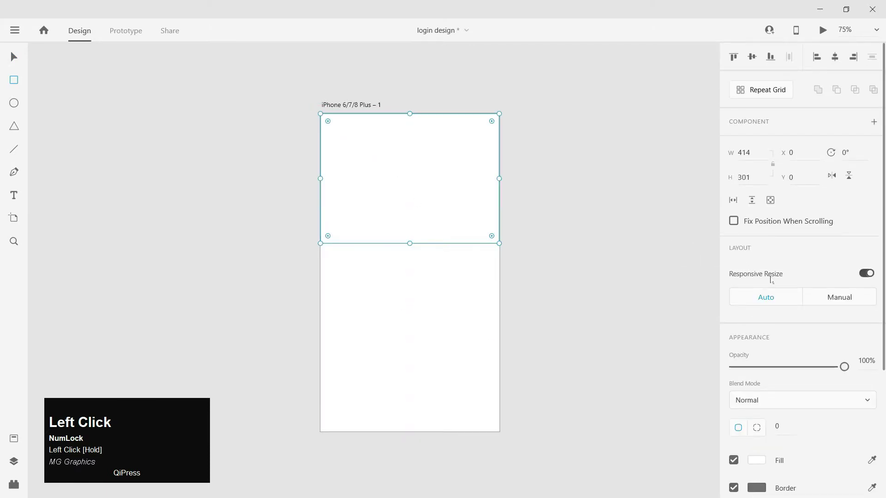
- Remove the header rectangle's border and fill it with the dark magenta #A1216E
scroll(761, 323, down, 3)
click(733, 310)
click(761, 368)
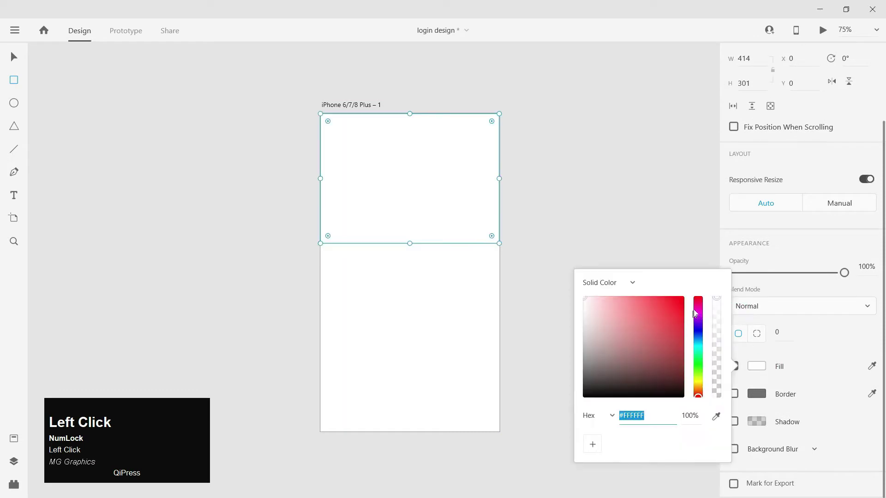
drag(694, 314, 654, 323)
click(658, 332)
drag(699, 305, 699, 306)
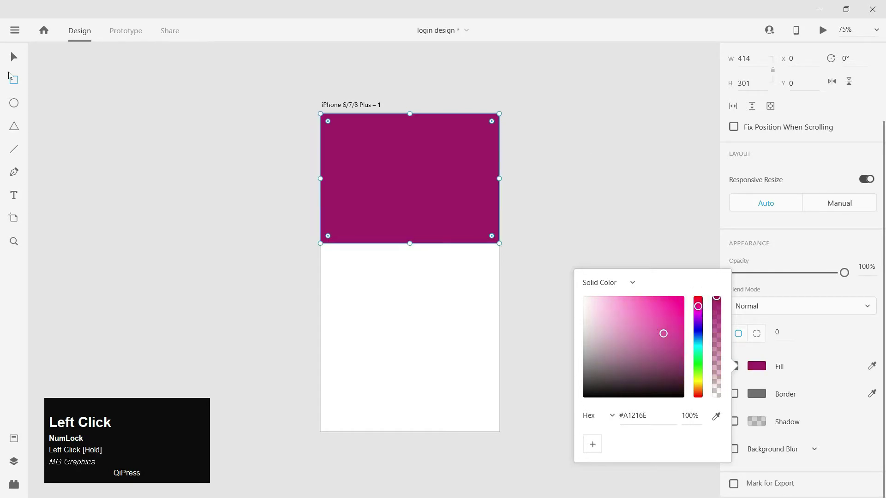
click(12, 59)
click(531, 227)
- Add a shadow to the magenta header rectangle with a Y offset of 6 and a blur of 6
click(401, 175)
scroll(740, 453, down, 2)
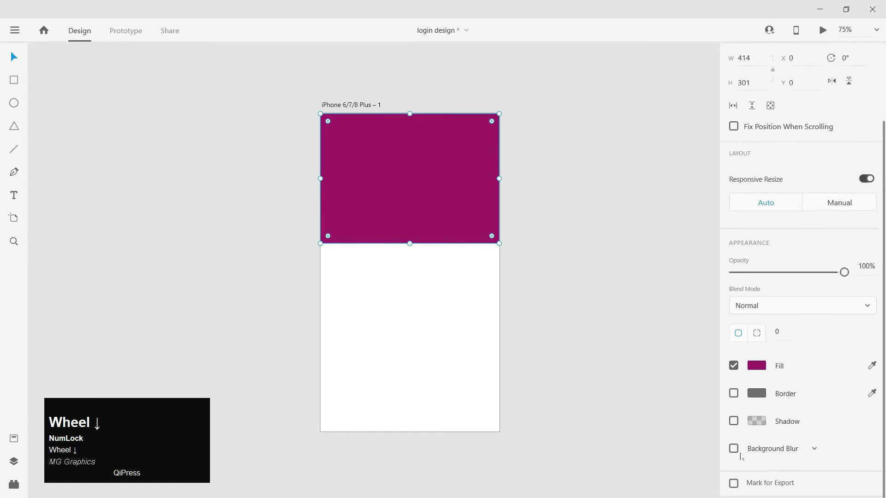
click(733, 421)
scroll(735, 421, down, 1)
click(813, 417)
key(BackSpace)
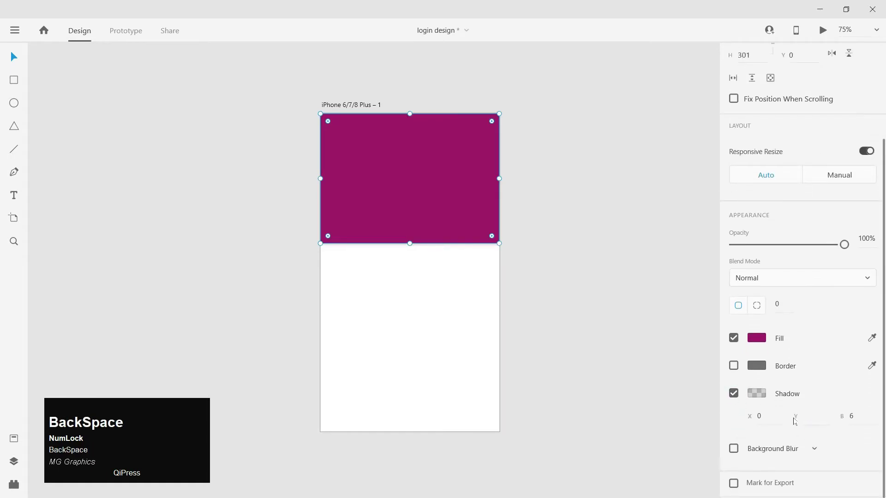
text(6)
click(858, 412)
click(599, 262)
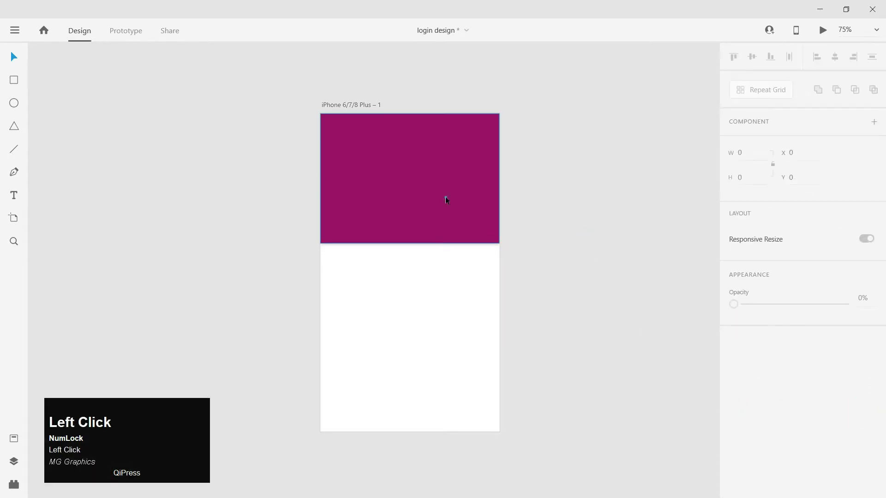
- Raise the opacity of the header's black shadow color to 38%
click(445, 197)
scroll(816, 415, down, 2)
click(760, 393)
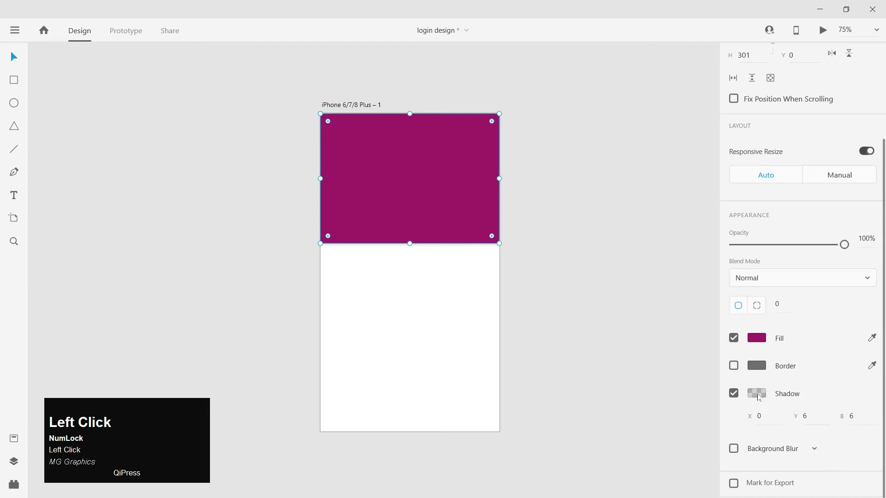
drag(717, 393, 716, 377)
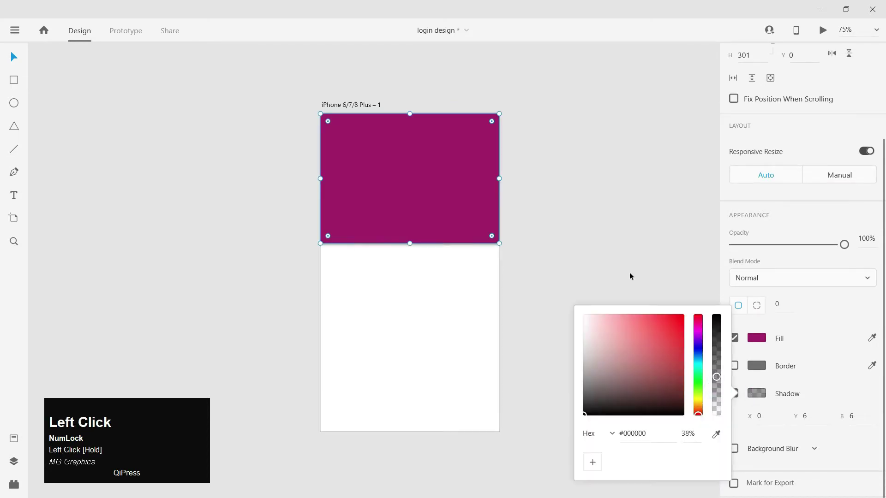
click(590, 360)
key(ctrl+minus)
key(ctrl+equal)
- Draw a white rectangle across the header's lower edge, about 327 by 305, and position it at about X 42, Y 215
click(15, 83)
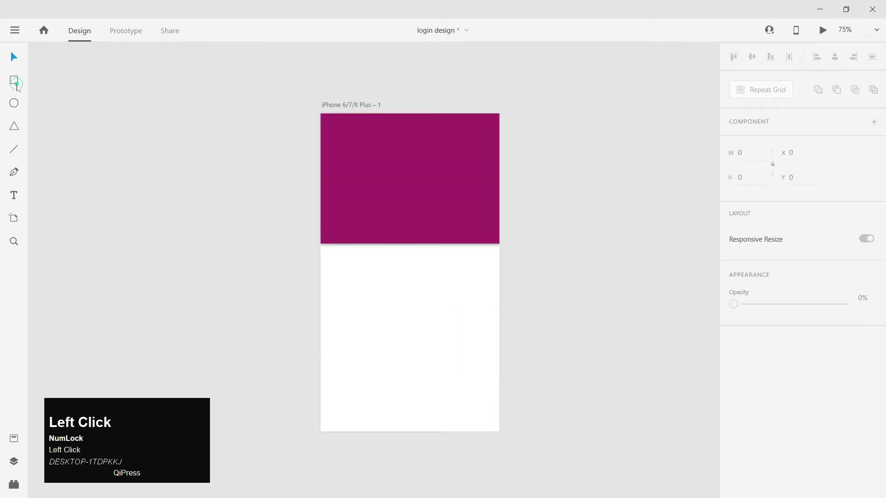
drag(344, 205, 470, 361)
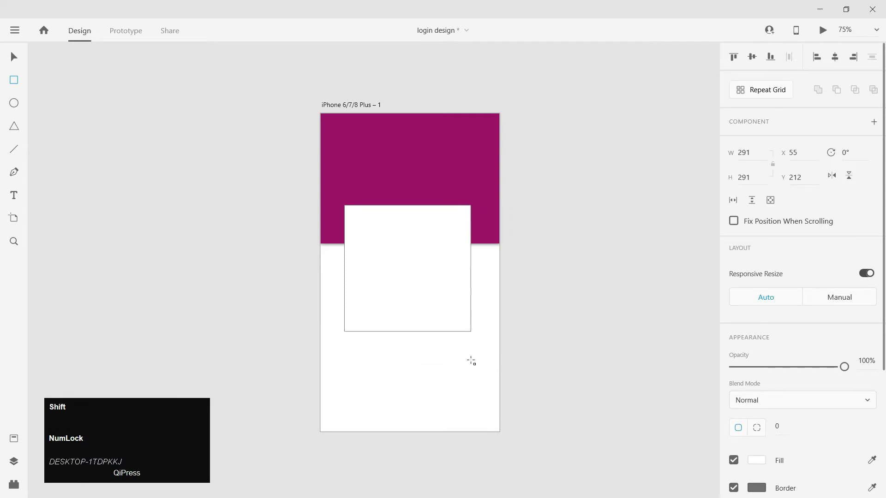
drag(471, 269, 473, 268)
drag(406, 330, 407, 336)
drag(472, 270, 478, 275)
key(shift+Down)
key(shift+Down)
key(shift+Down)
key(shift+Right)
key(shift+Right)
key(shift+Right)
- Round the white card's corners to a radius of about 33 and extend its upper edge to a height of about 314
click(438, 241)
drag(470, 211, 465, 219)
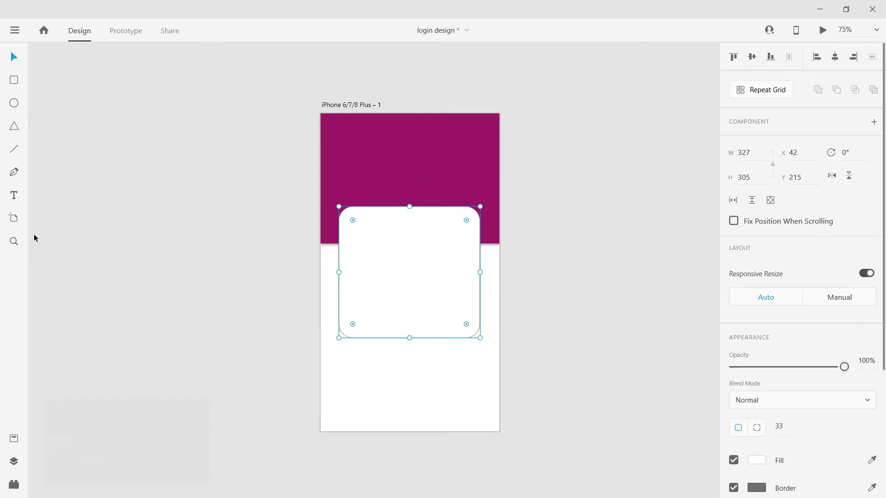
drag(409, 205, 409, 201)
- Remove the white card's border and give it the default shadow
scroll(797, 358, down, 5)
click(733, 310)
scroll(798, 404, down, 1)
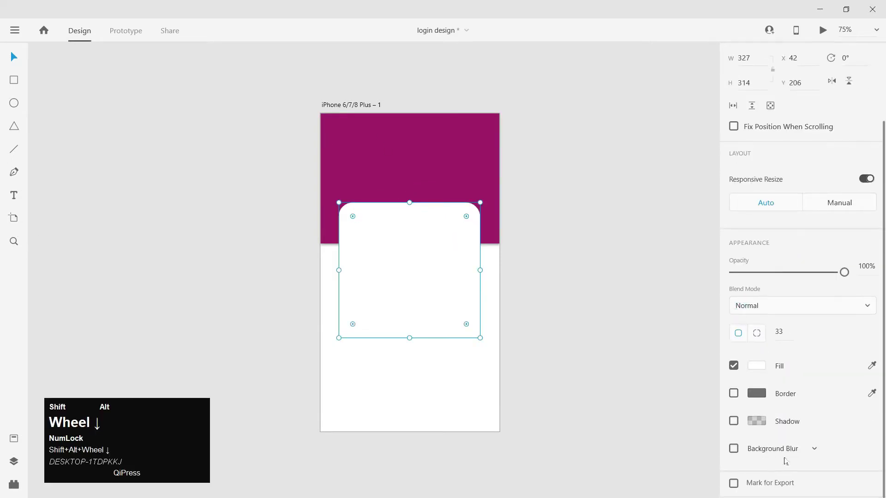
click(733, 421)
click(578, 242)
key(ctrl+minus)
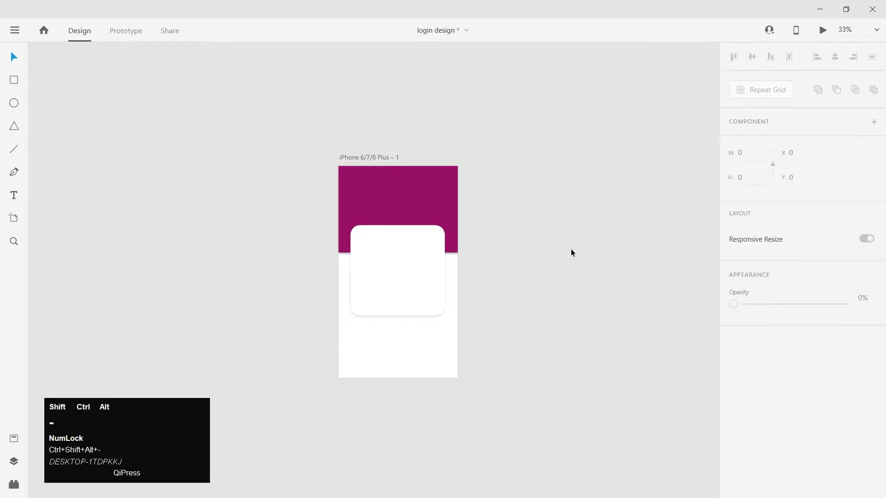
key(ctrl+equal)
- Draw a white circle about 125 in diameter in the magenta header and center it horizontally above the card
key(space)
drag(579, 221, 569, 227)
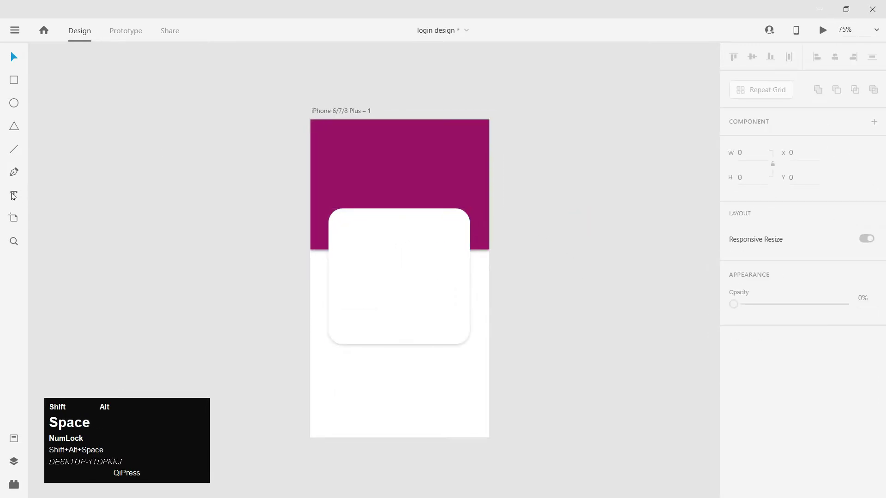
click(14, 103)
mouse_move(382, 131)
mouse_down()
mouse_move(455, 192)
mouse_move(437, 185)
mouse_up()
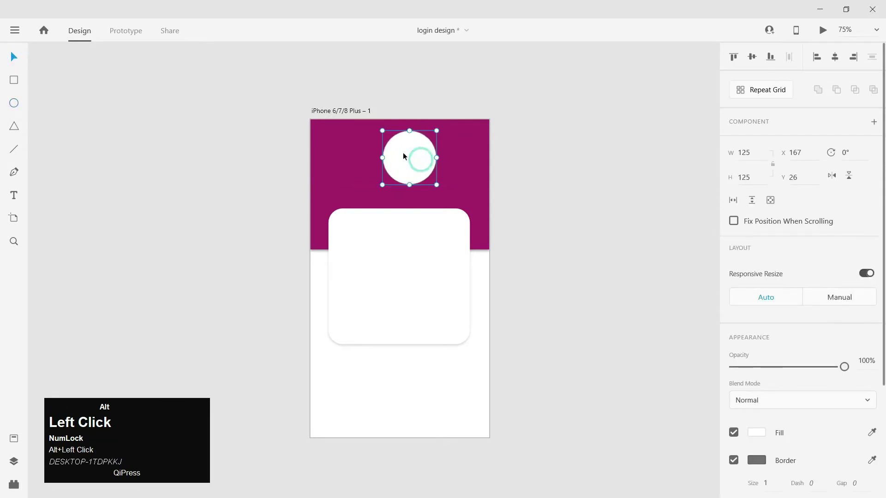
drag(402, 156, 411, 162)
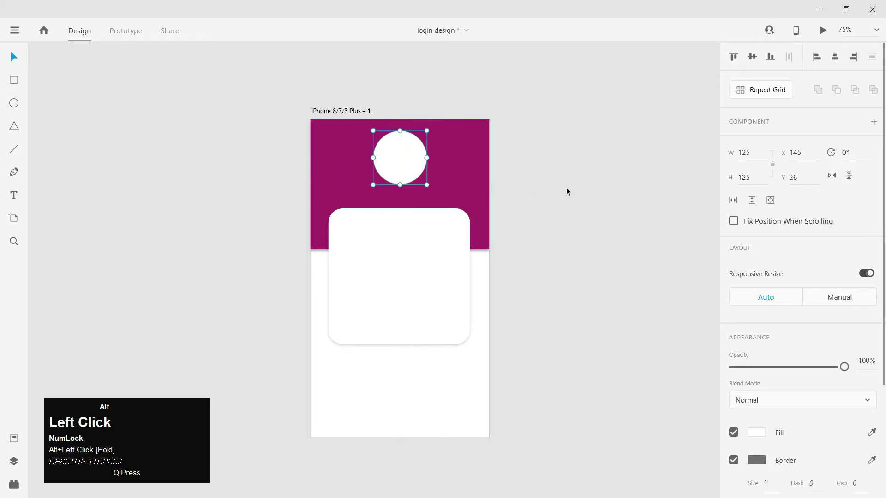
click(566, 188)
- Nudge the white card down the artboard to about Y 226
click(462, 251)
key(alt+Down)
key(alt+Down)
key(alt+Down)
key(alt+Down)
key(alt+Down)
key(alt+Down)
key(alt+Down)
key(alt+Down)
key(alt+Down)
key(alt+Down)
key(alt+Down)
key(alt+Down)
key(alt+Down)
key(alt+Down)
key(alt+Down)
key(alt+Down)
key(alt+Down)
key(alt+Down)
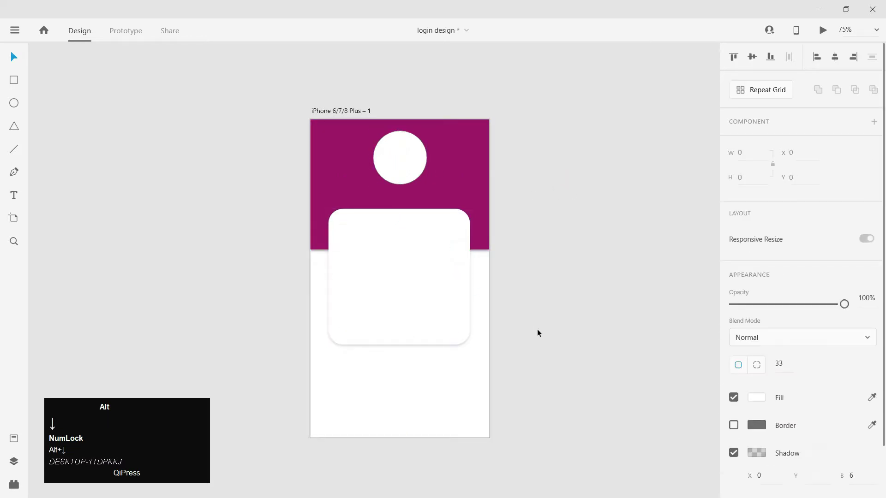
key(alt+Down)
key(alt+Down)
key(alt+Down)
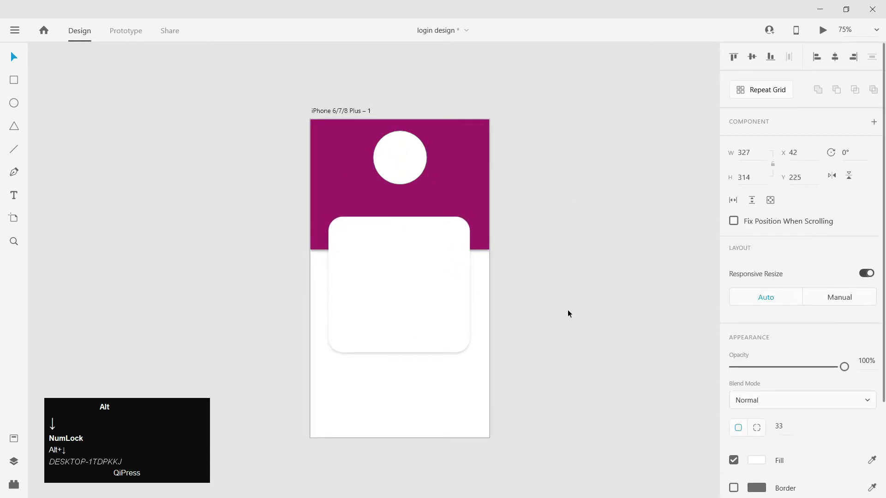
- Nudge the white circle slightly down and left to X 144, Y 27
alt+click(406, 177)
key(alt+Down)
key(alt+Left)
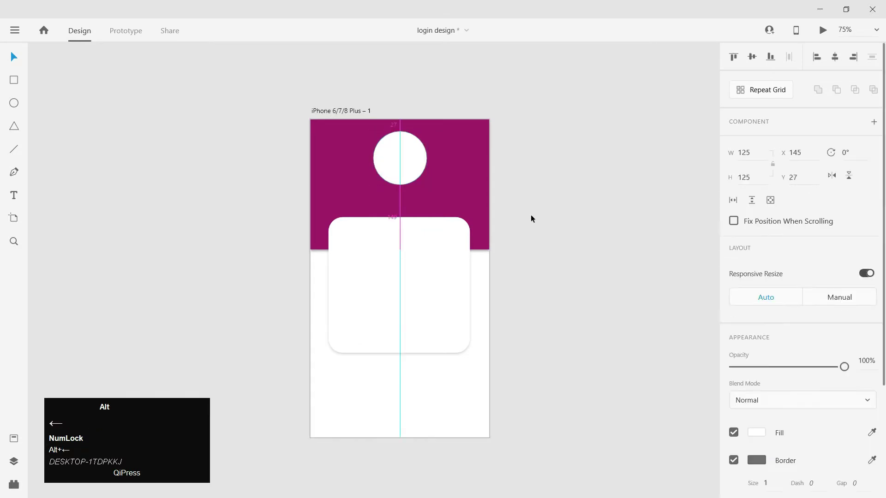
click(531, 214)
- Shorten the white card from its lower edge to a height of about 299, and nudge the circle up to Y 24
click(420, 324)
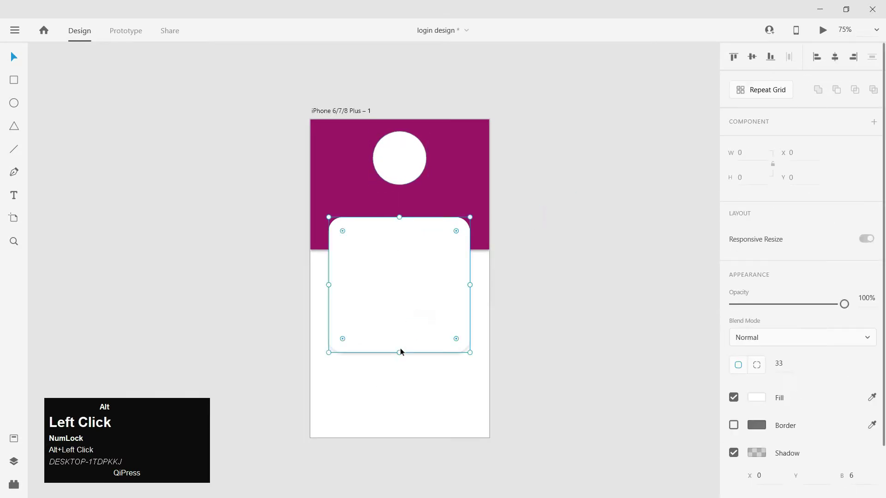
drag(399, 352, 403, 346)
alt+click(415, 156)
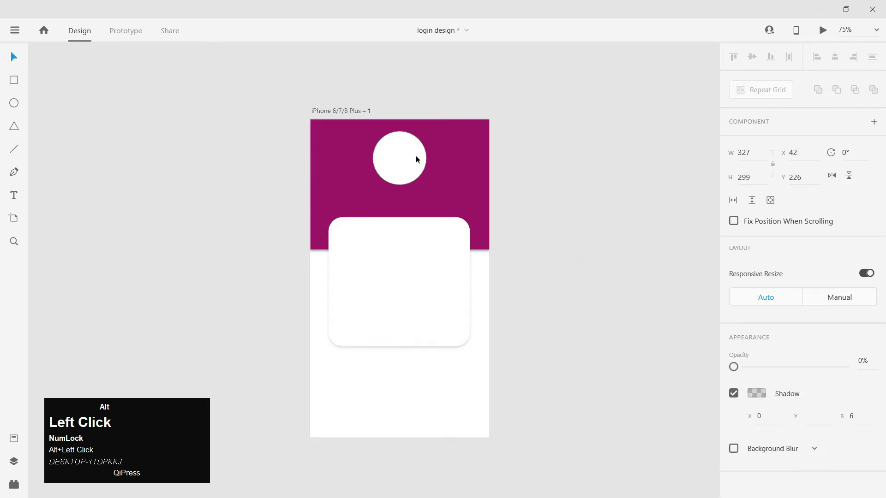
key(alt+Up)
alt+click(572, 220)
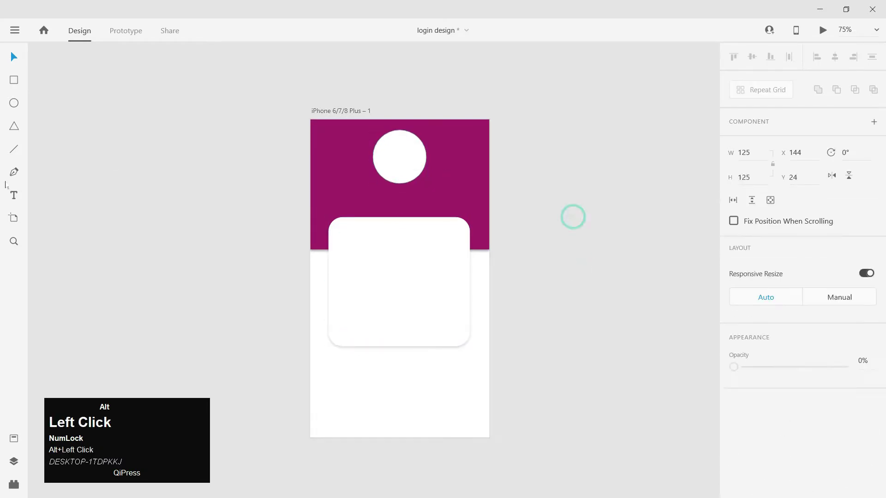
- Add the text "Learn Graphics and Ui/Ux" beside the artboard and move it clear of the header
click(14, 194)
click(213, 177)
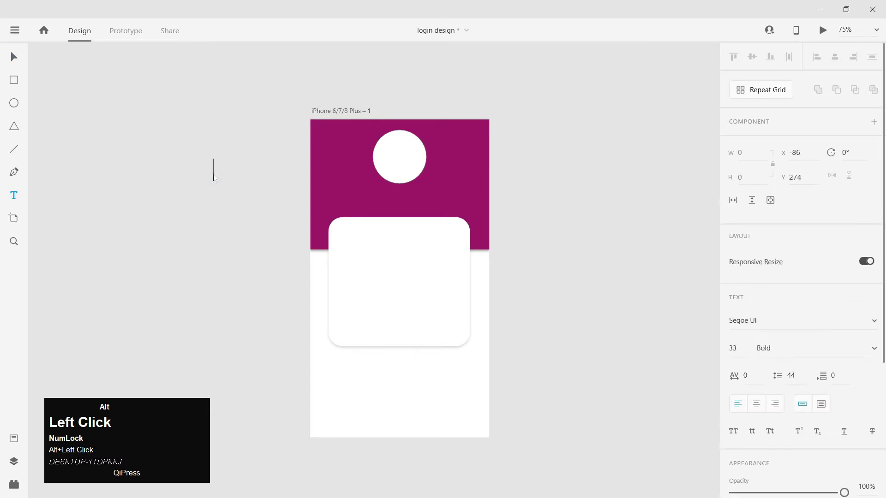
text(Lea)
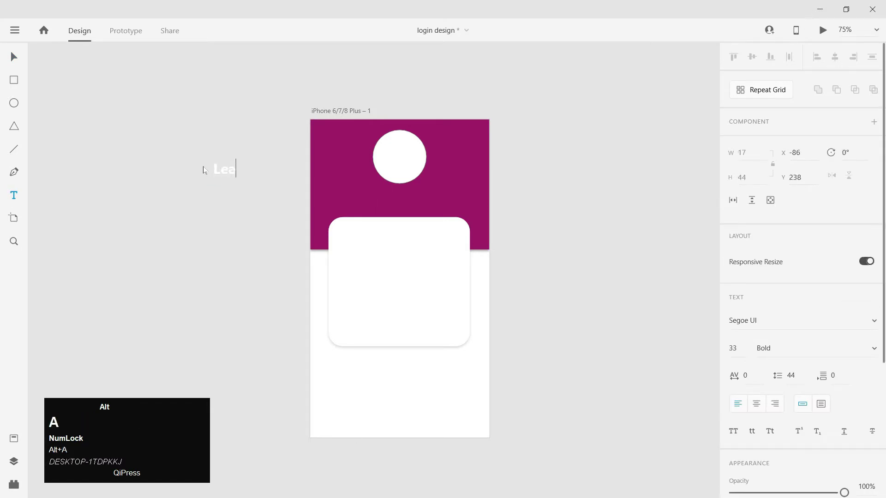
text(rn Graphics and )
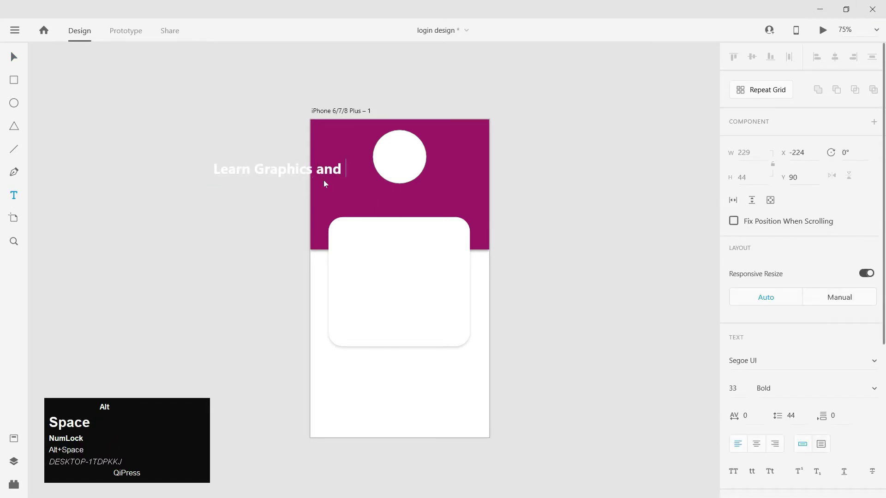
text(Ui/UX)
drag(235, 169, 109, 186)
- Extend the tagline's first line with "designing in English for free"
double_click(259, 194)
click(259, 194)
text(desi)
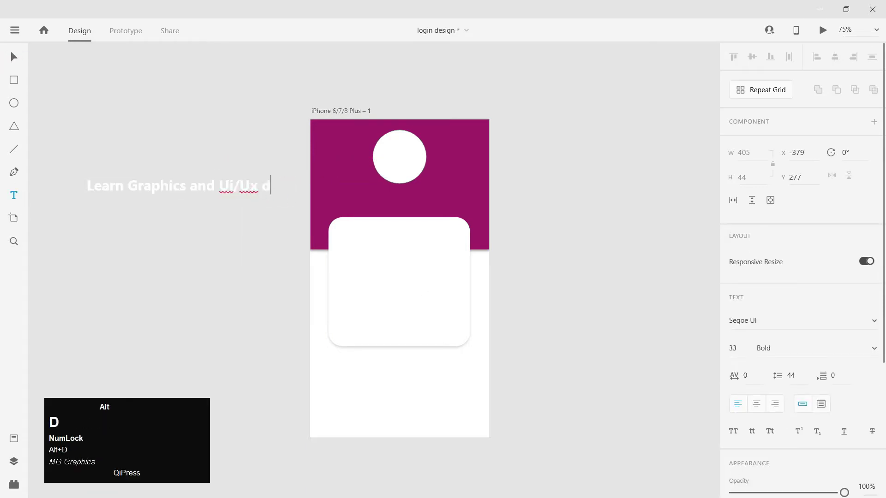
text(gning)
key(Escape)
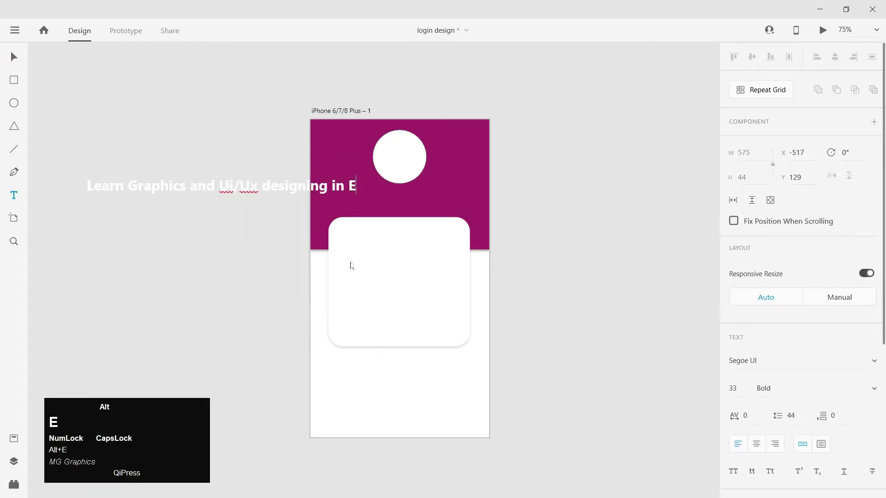
text(in English for free)
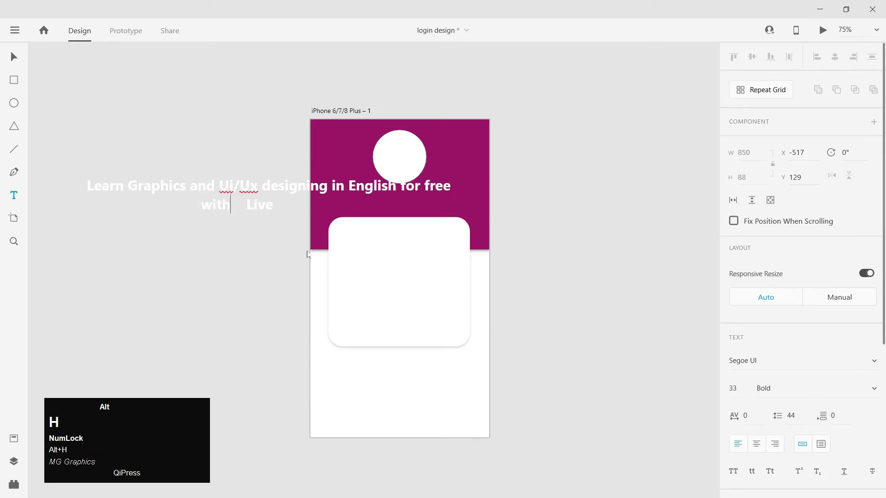
- Complete the tagline's second line so it reads "with Live Projects", removing the extra spaces before "Live"
key(Right)
key(Right)
key(Right)
key(Right)
key(BackSpace)
key(BackSpace)
key(BackSpace)
key(BackSpace)
key(End)
text(p)
key(BackSpace)
text(Pro)
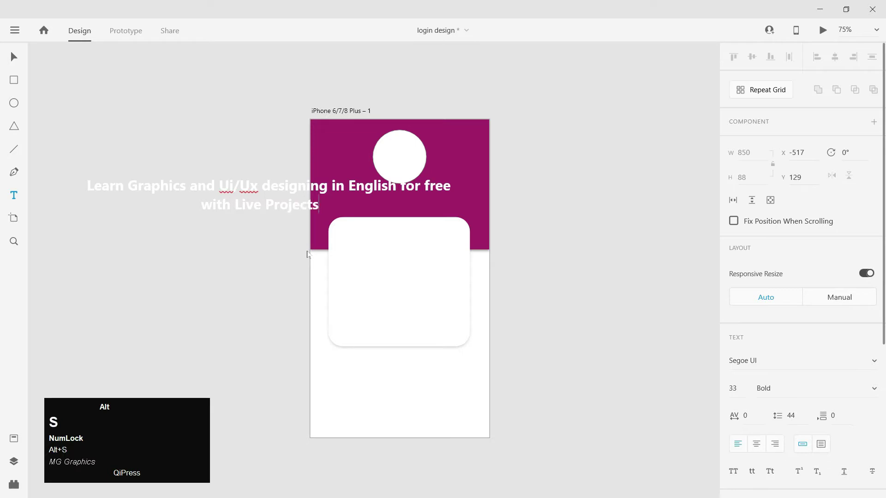
click(14, 58)
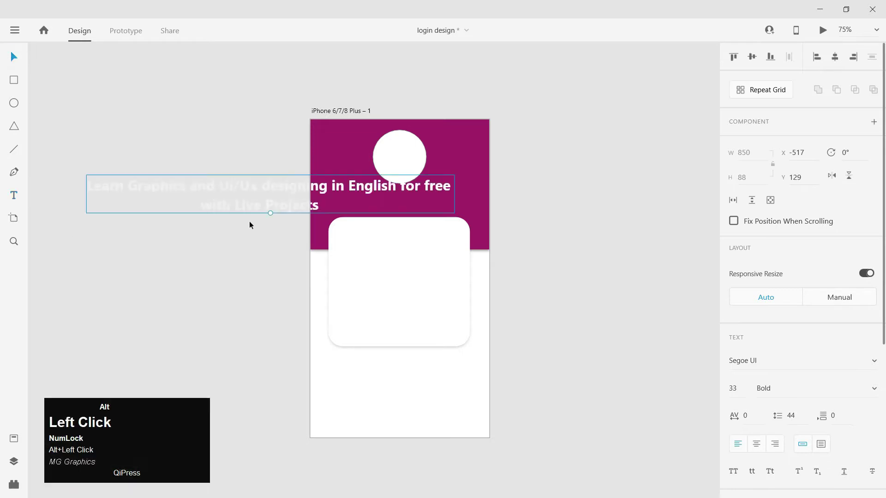
- Scale the tagline down to font size 15 between the circle and the card, and set its weight to Regular
drag(270, 213, 401, 201)
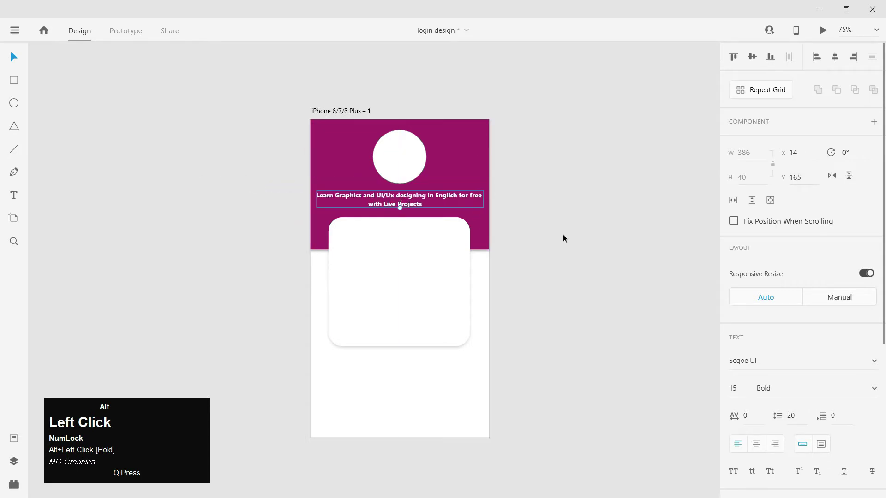
scroll(884, 365, down, 3)
click(876, 262)
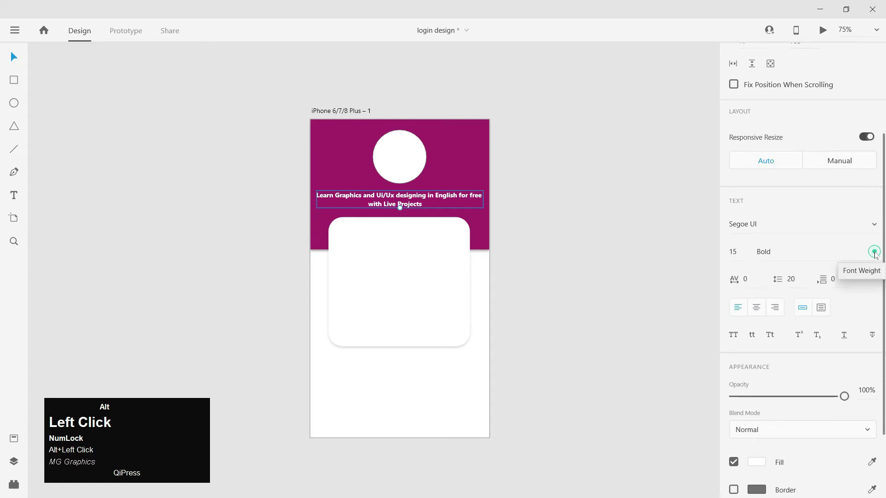
click(875, 251)
click(816, 165)
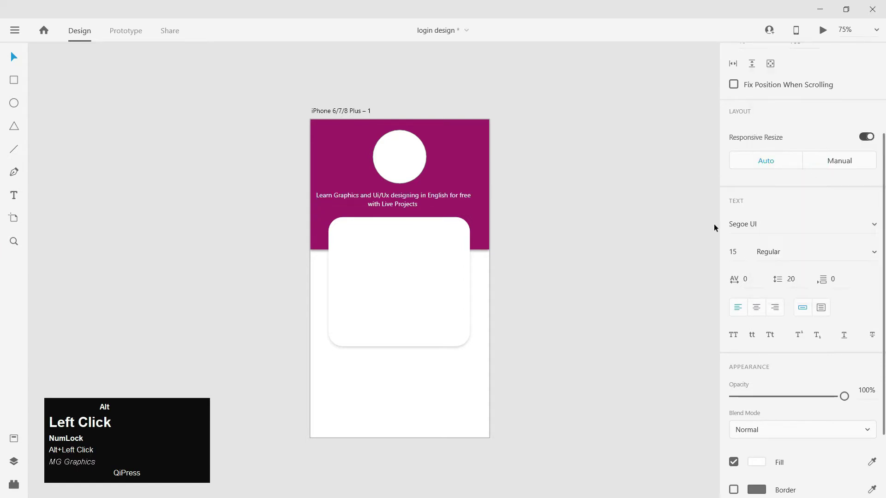
- Nudge the tagline right to X 24 so it sits centered beneath the circle
key(alt+Right)
key(alt+Right)
key(alt+Right)
key(alt+Right)
key(alt+Right)
key(alt+Right)
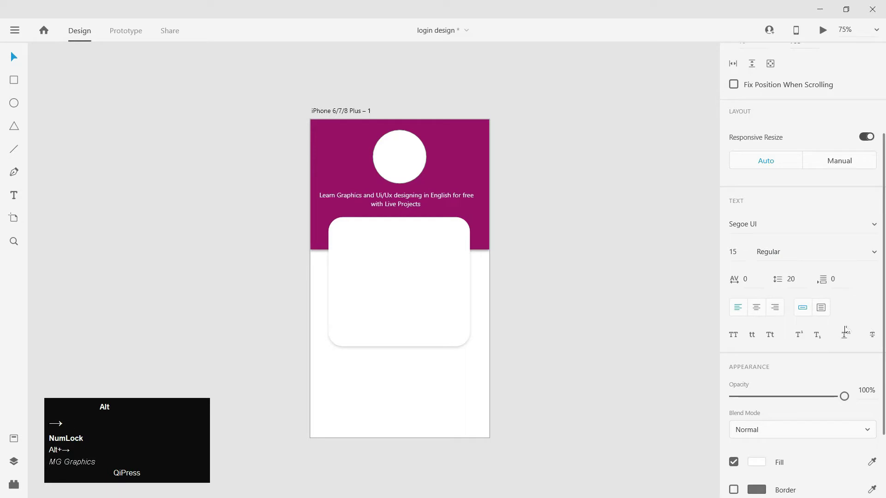
- Set the tagline's font size to 17, leaving its weight at Regular
scroll(821, 333, down, 1)
scroll(821, 333, up, 4)
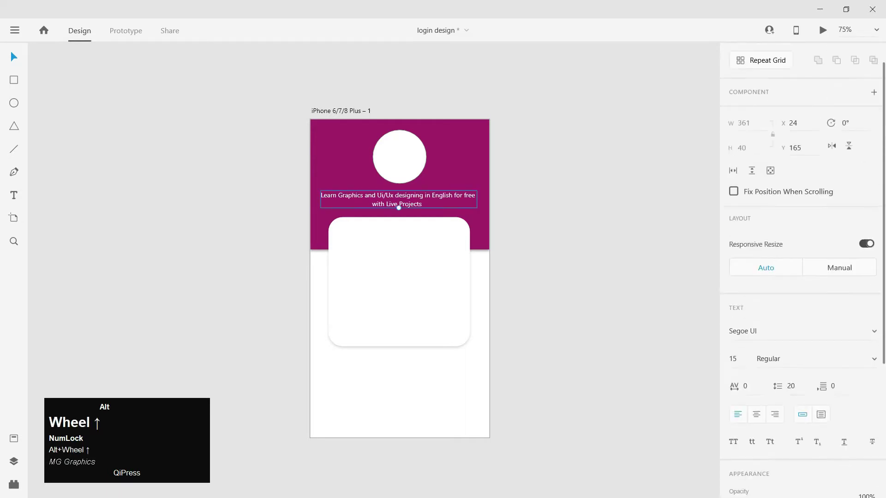
click(734, 361)
key(BackSpace)
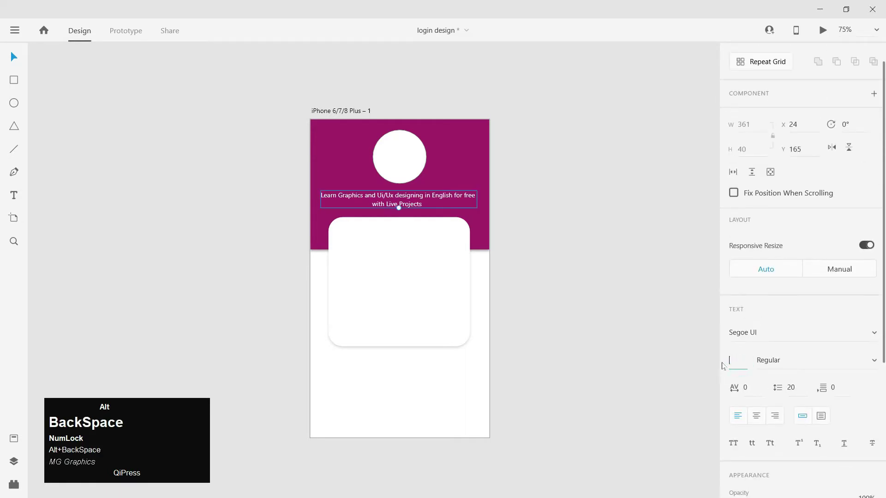
text(17)
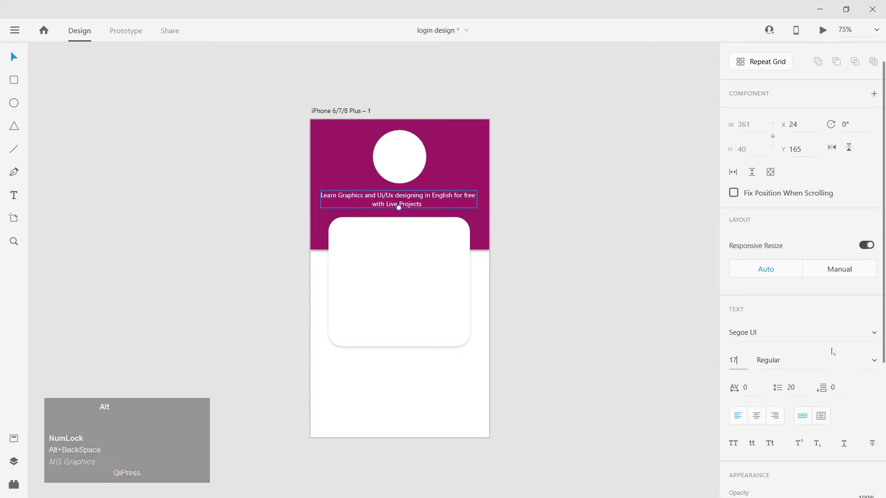
click(870, 360)
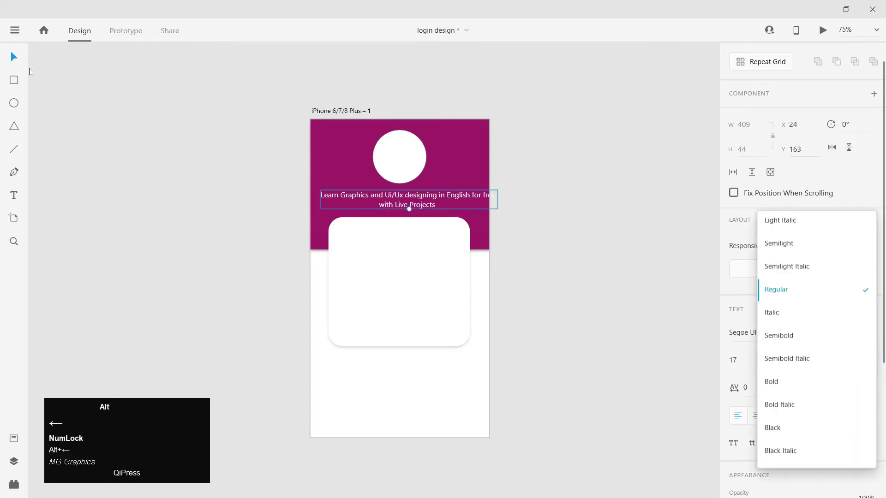
click(275, 158)
- Nudge the tagline left to X 5 so it sits centered beneath the circle
key(Left)
key(Left)
key(Left)
key(Left)
key(Left)
key(Left)
key(Left)
key(Left)
key(Left)
key(Left)
key(Left)
key(Left)
key(Left)
key(Left)
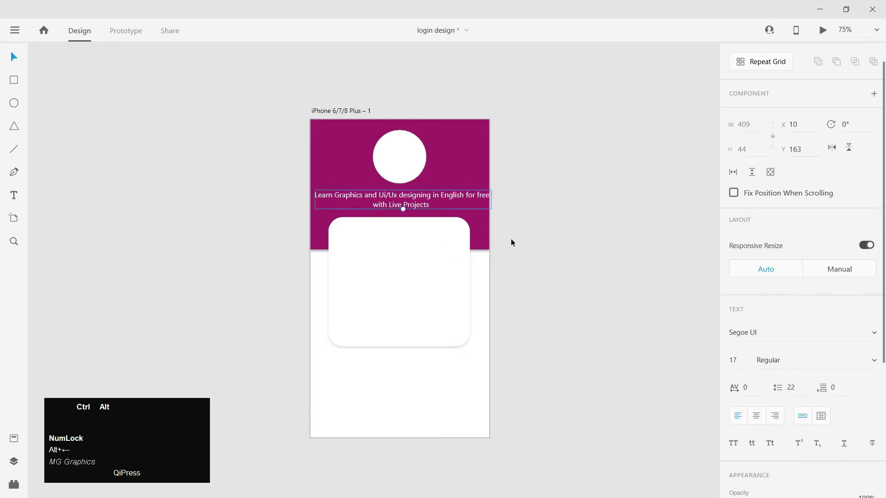
key(ctrl+alt+equal)
key(alt+Left)
key(alt+Left)
key(alt+Left)
key(alt+Left)
key(alt+Left)
key(alt+Left)
key(alt+Left)
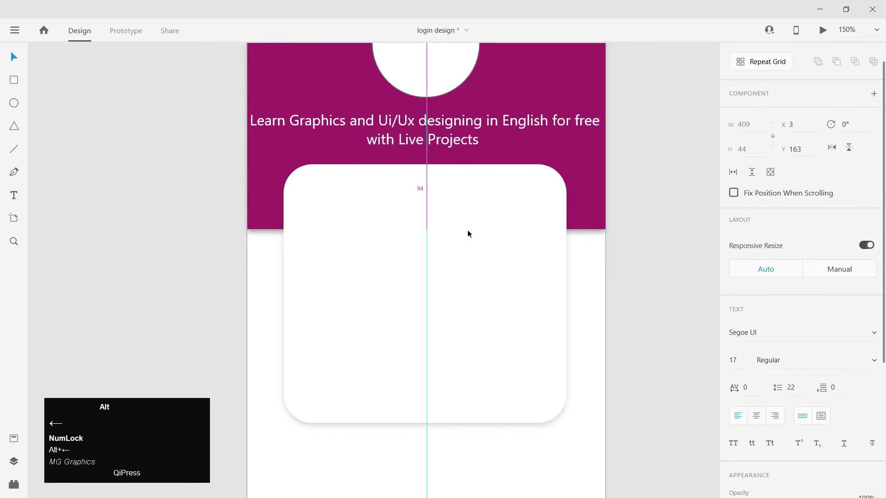
key(alt+Right)
key(alt+Right)
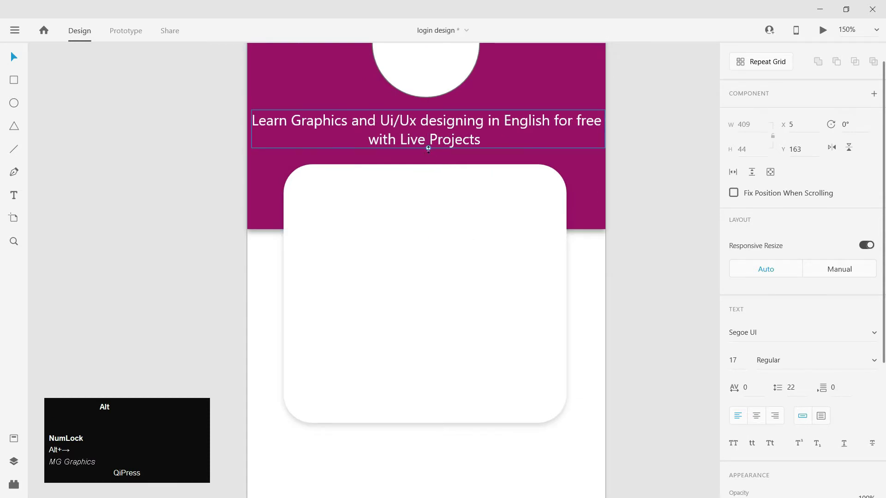
- Scale the tagline down to font size 16 about its center and nudge it slightly down toward the card
drag(428, 148, 431, 148)
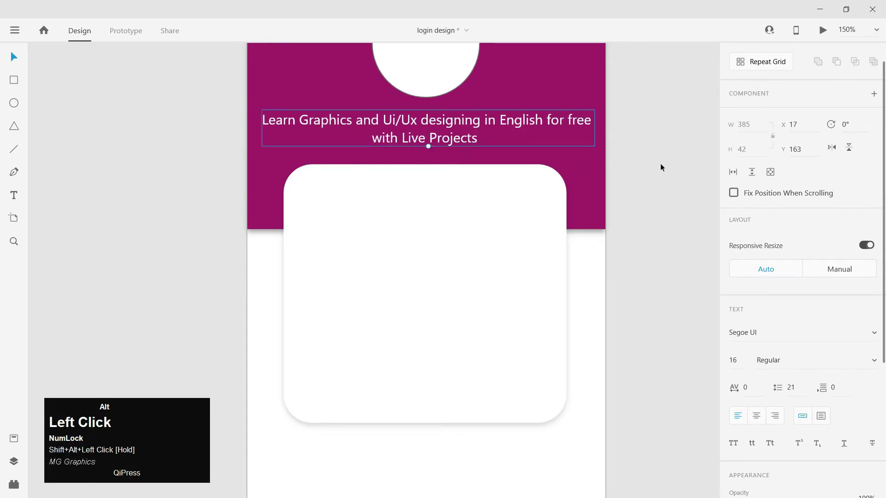
key(alt+Down)
key(alt+Down)
key(alt+Down)
key(alt+Down)
key(alt+Down)
alt+click(637, 176)
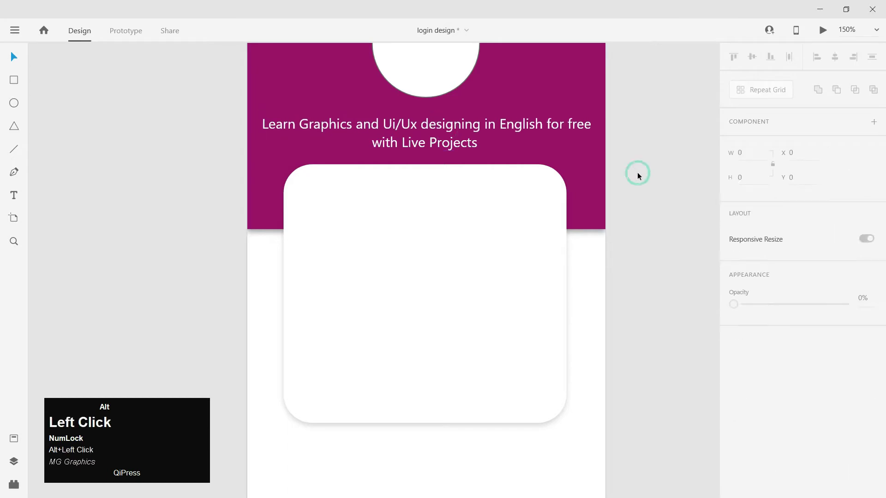
- Nudge the white circle down to Y 27 in the magenta header
key(ctrl+minus)
key(alt+Down)
key(alt+Down)
key(alt+Down)
key(alt+Down)
key(alt+Down)
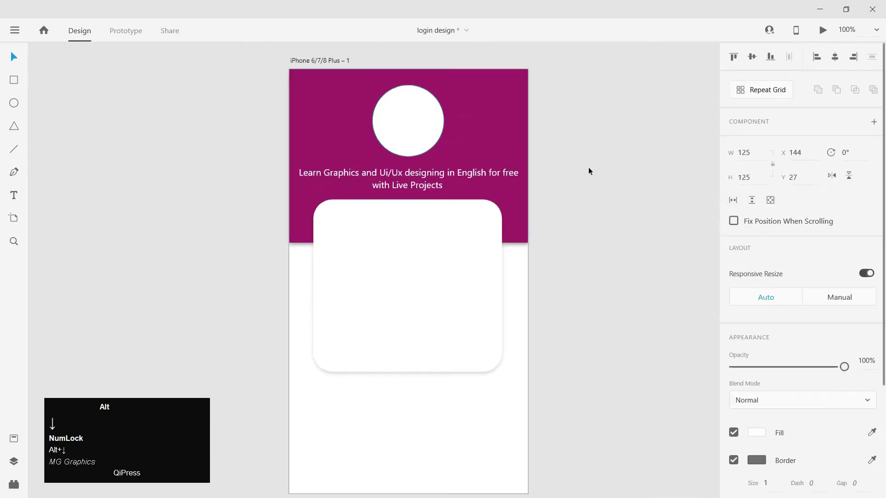
alt+click(588, 168)
- Nudge the tagline up about 4 px, closer to the circle
key(ctrl+minus)
key(space)
drag(538, 237, 535, 204)
alt+click(464, 166)
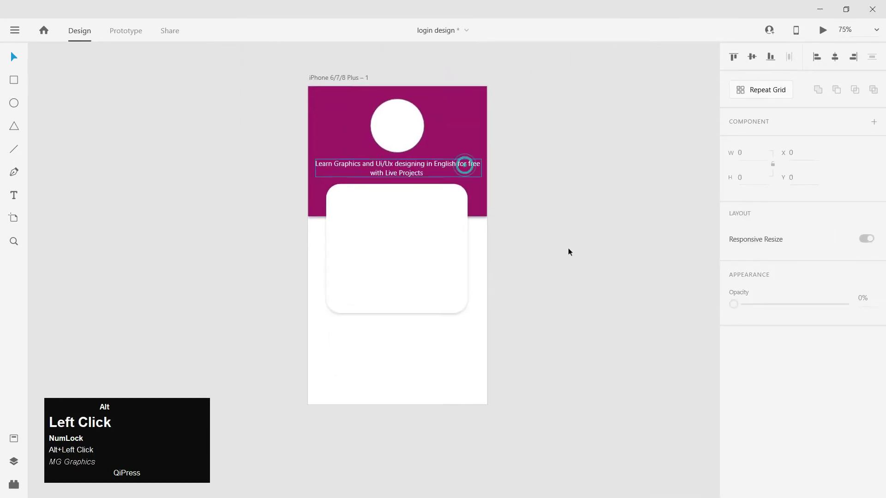
key(alt+Up)
key(alt+Up)
key(alt+Up)
key(alt+Up)
alt+click(595, 271)
- Add a new text object reading "Login" on the empty canvas beside the artboard
key(space)
drag(595, 270, 552, 243)
key(space)
click(19, 176)
click(178, 188)
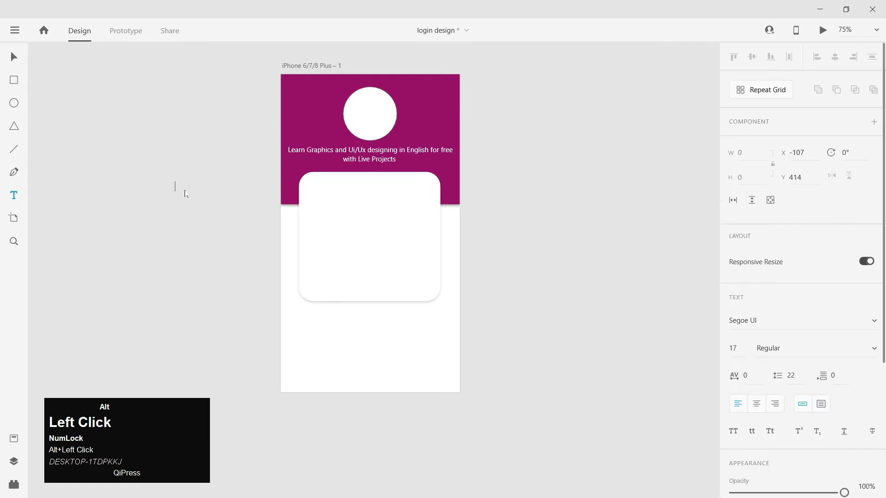
key(Caps_Lock)
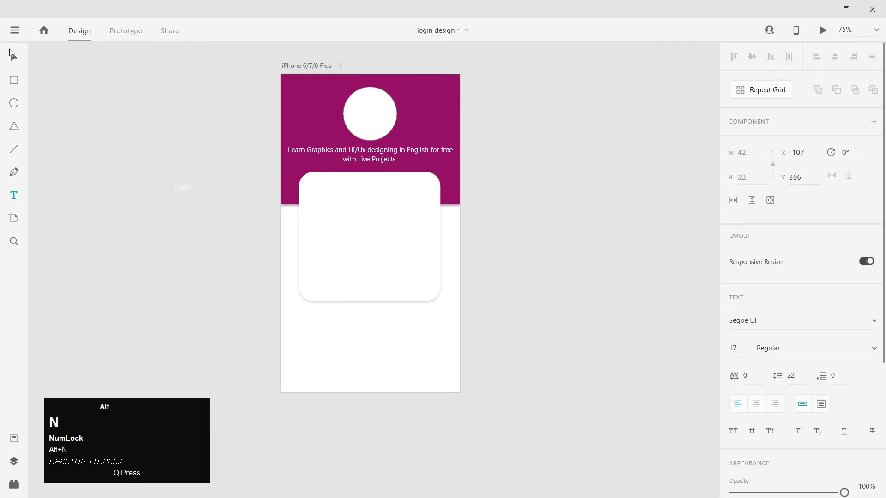
alt+click(12, 55)
- Place the "Login" text at font size 24 in the white card's upper-left corner and fill it black
drag(184, 191, 313, 186)
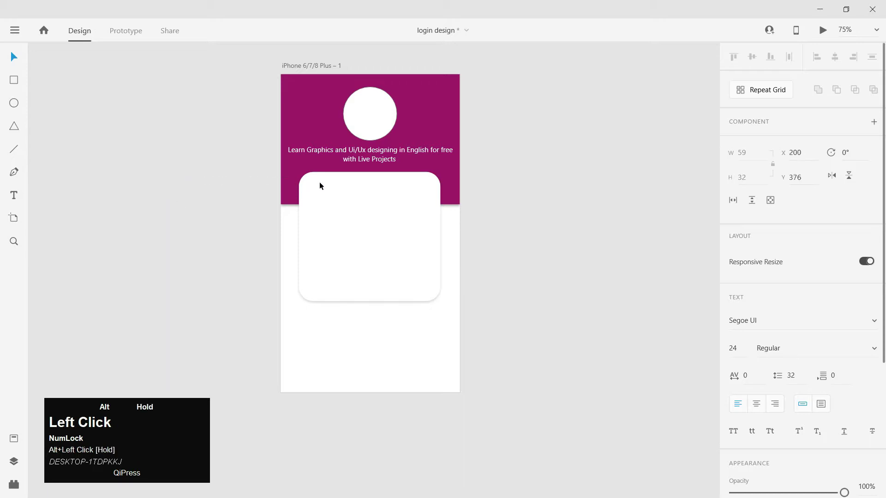
scroll(761, 369, down, 5)
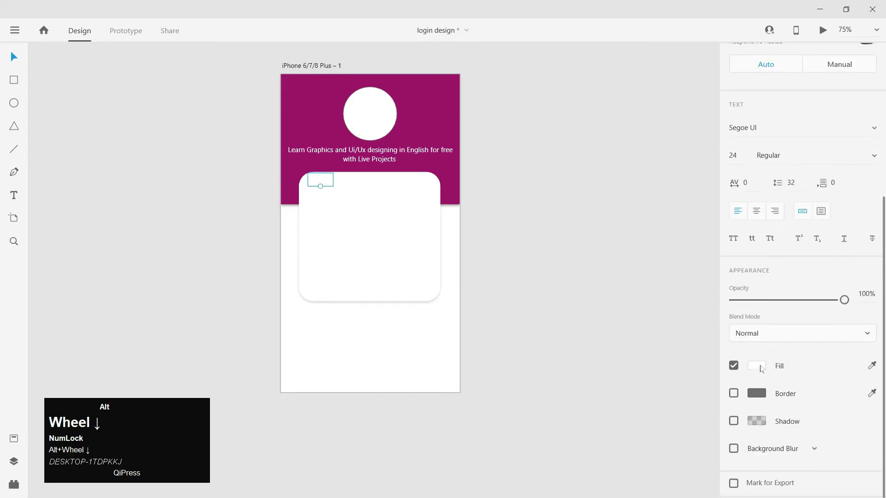
click(760, 367)
drag(638, 372, 585, 377)
click(546, 217)
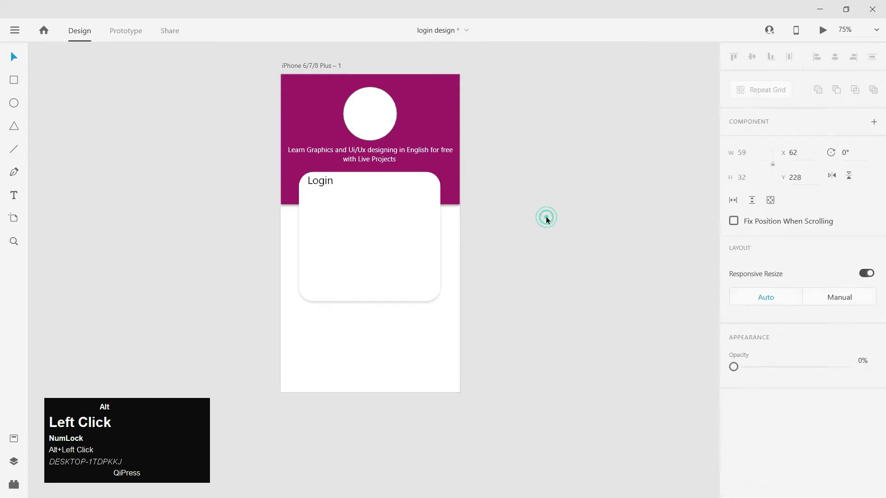
- Reposition the "Login" heading to X 59, Y 229 and set its weight to Bold
key(ctrl+=)
key(ctrl+=)
key(space)
drag(322, 148, 341, 182)
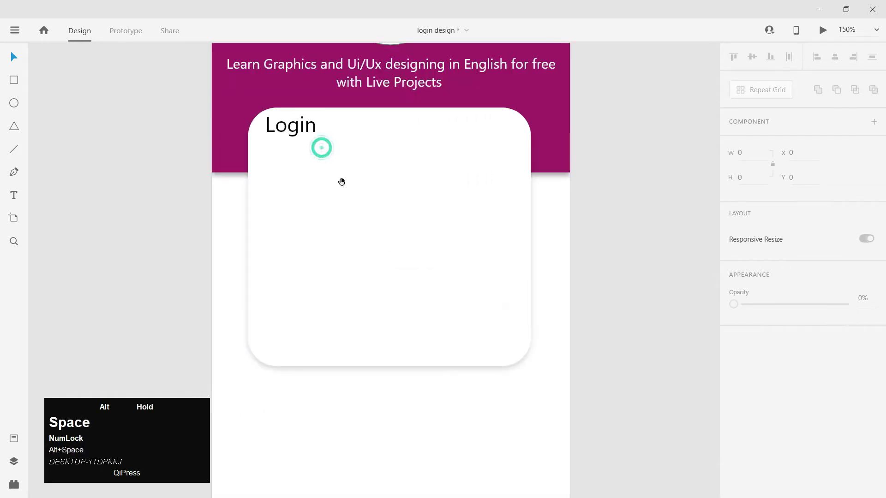
drag(276, 130, 277, 129)
scroll(849, 300, down, 5)
scroll(842, 297, up, 4)
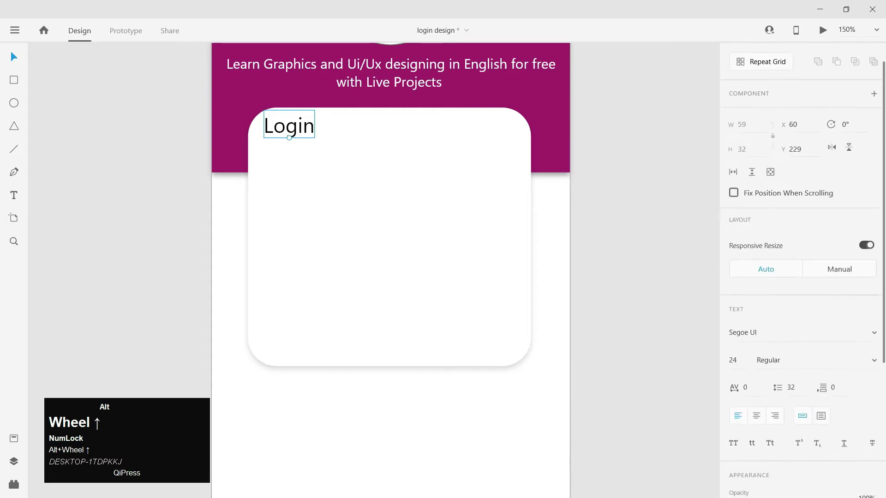
alt+click(873, 364)
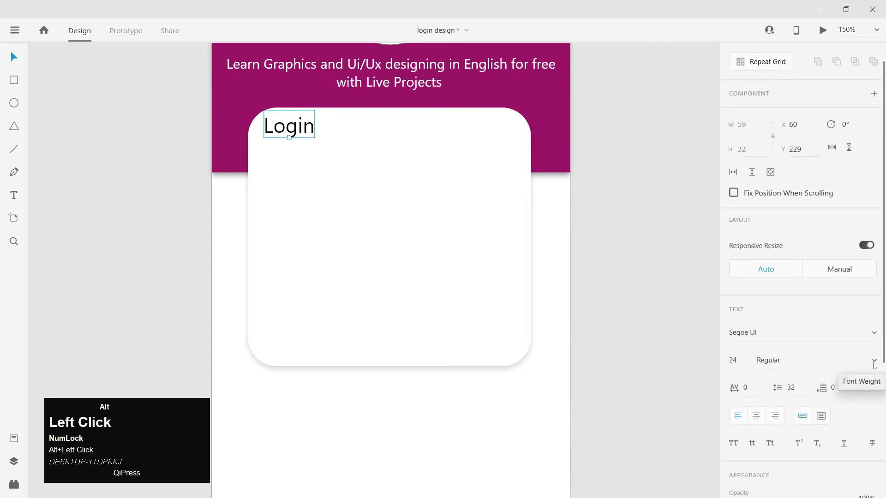
click(874, 362)
click(783, 407)
key(alt+Left)
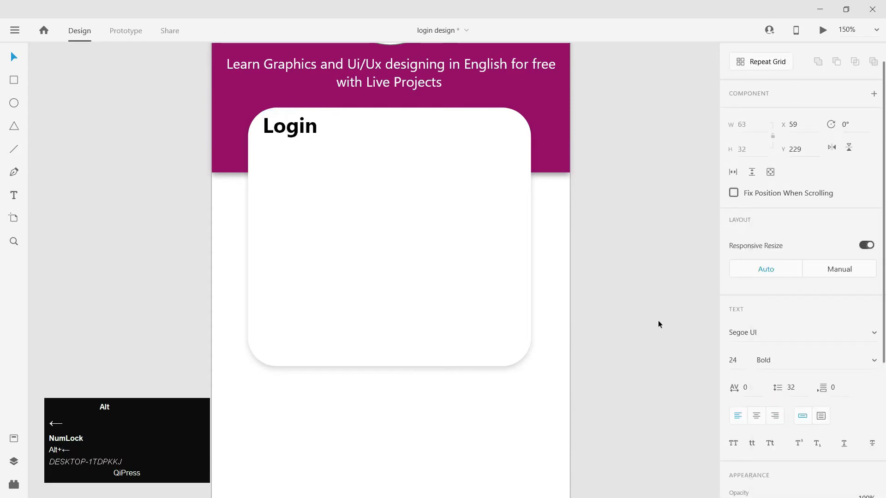
- Nudge the "Login" heading to X 60, Y 232 within the card
alt+click(658, 296)
key(ctrl+alt+minus)
key(ctrl+alt+minus)
drag(600, 292, 574, 287)
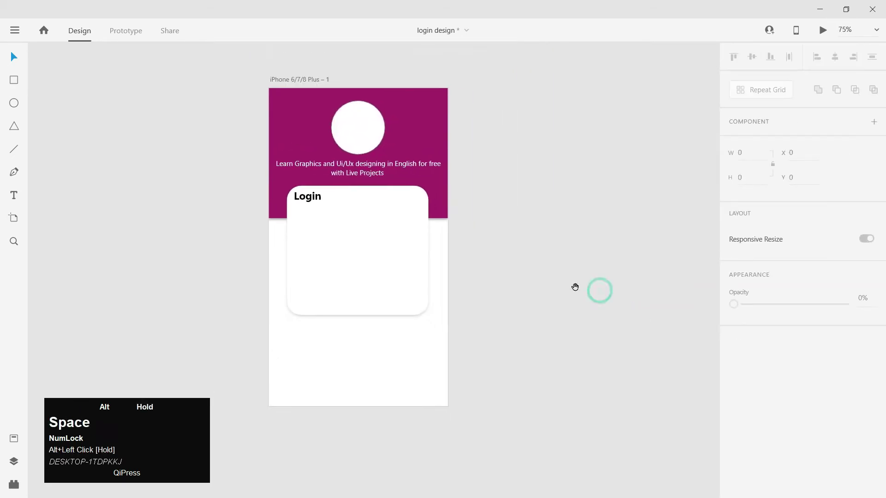
click(295, 187)
key(alt+Down)
alt+click(626, 289)
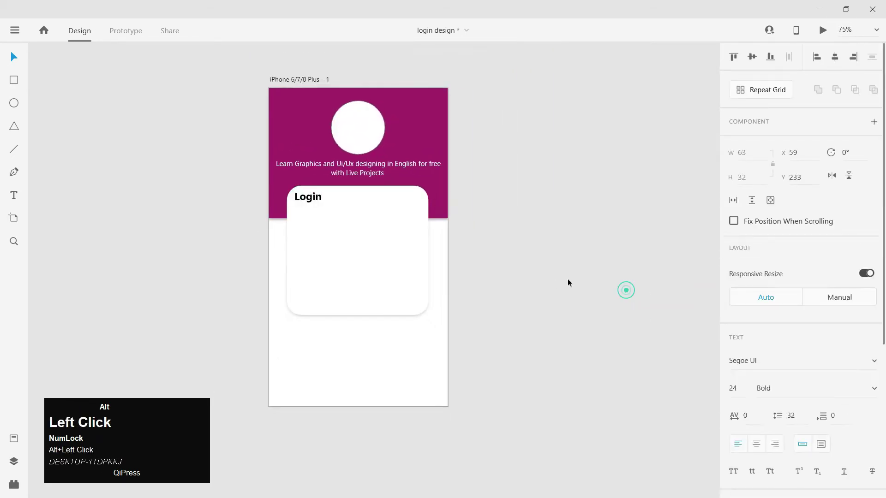
click(309, 200)
key(alt+Up)
key(alt+Right)
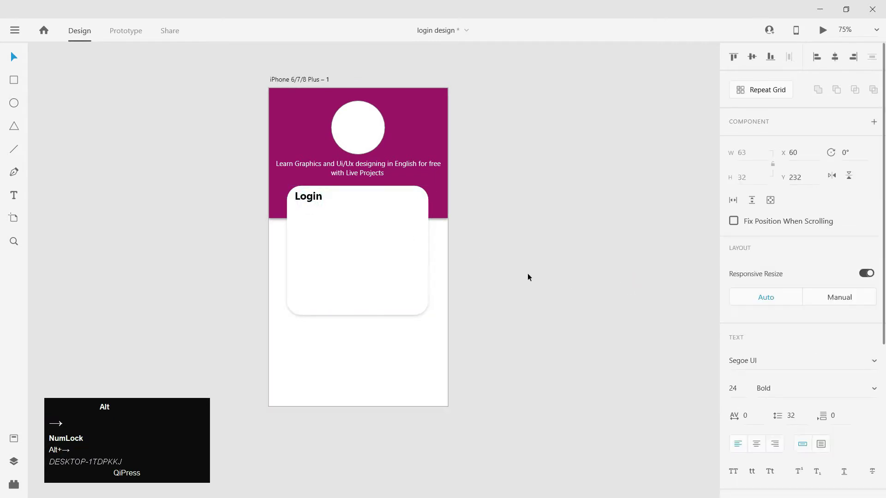
alt+click(527, 273)
- Add a text object reading "please login to your account." on the empty canvas beside the artboard
click(141, 239)
text(p)
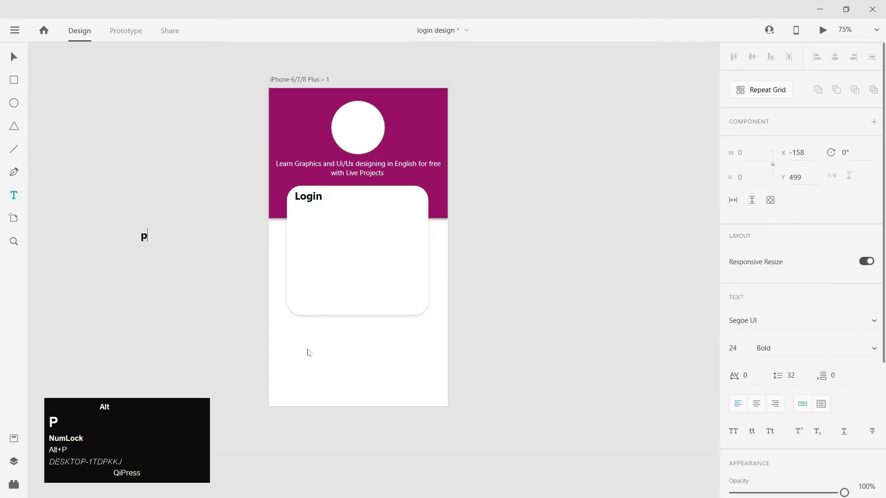
text(lease log)
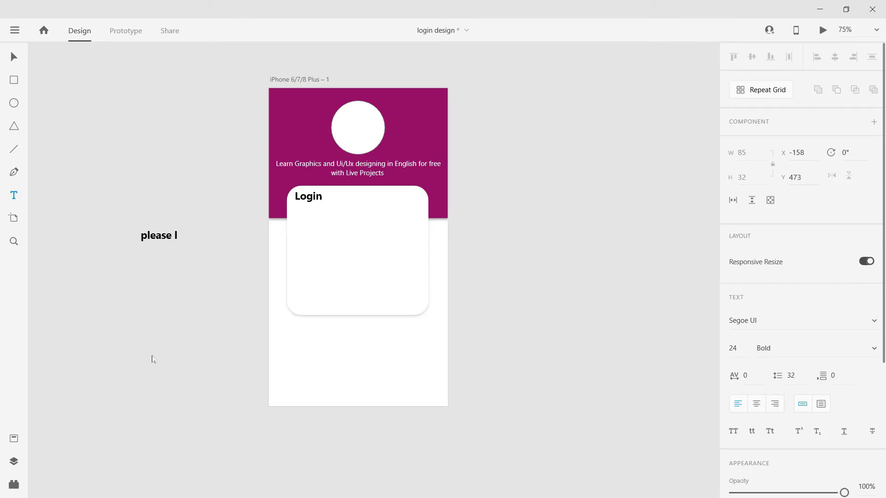
key(BackSpace)
key(BackSpace)
key(BackSpace)
text(o)
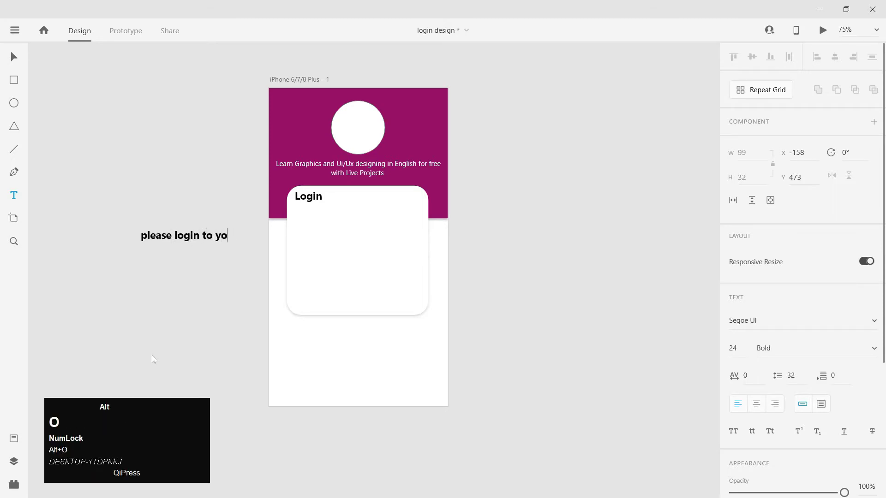
text(ur account)
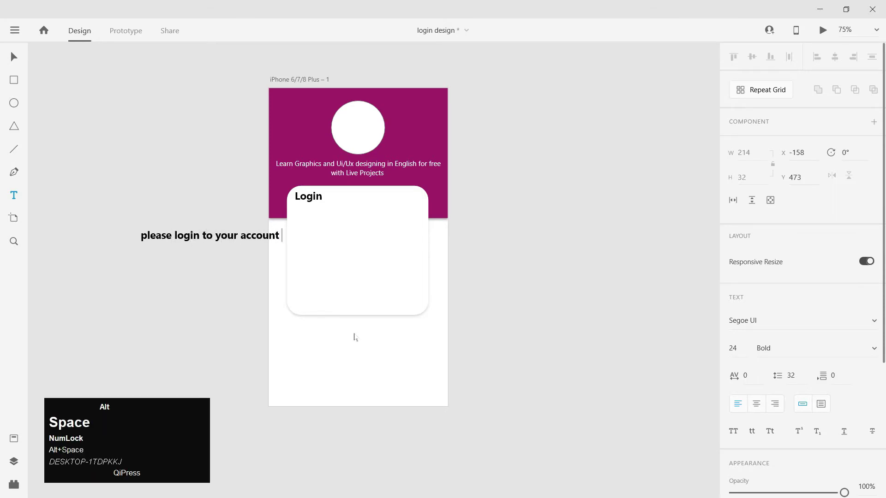
key(BackSpace)
text(.)
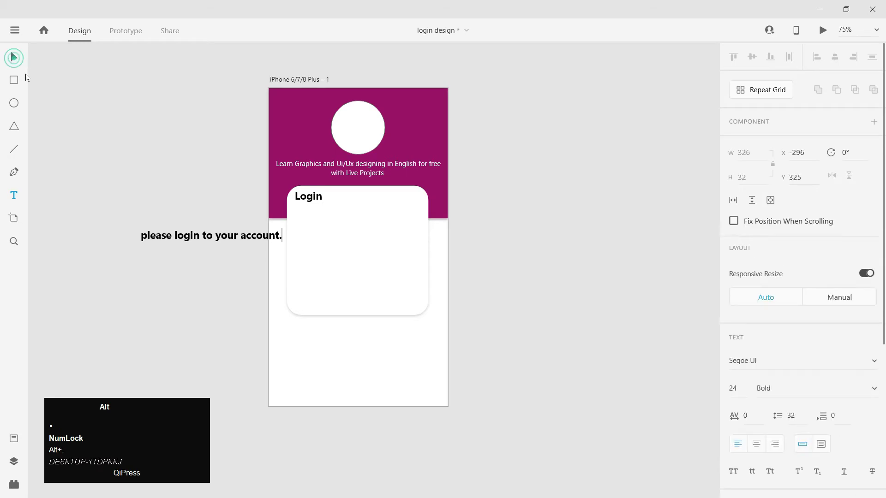
- Move the "please login to your account." line into the card below the "Login" heading, at X 60, Y 274
drag(184, 242, 325, 214)
key(ctrl+=)
key(ctrl+=)
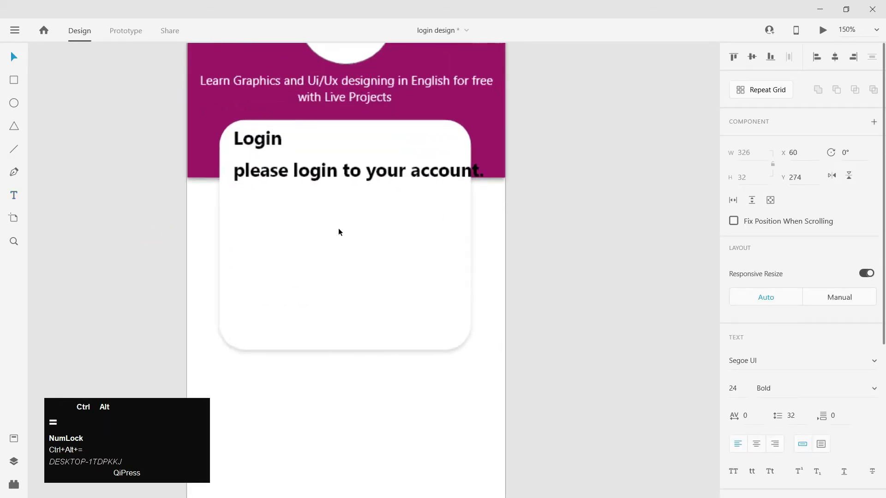
- Scale the "Login" heading down and reposition it near the card's upper-left corner
drag(275, 170, 340, 261)
alt+click(287, 164)
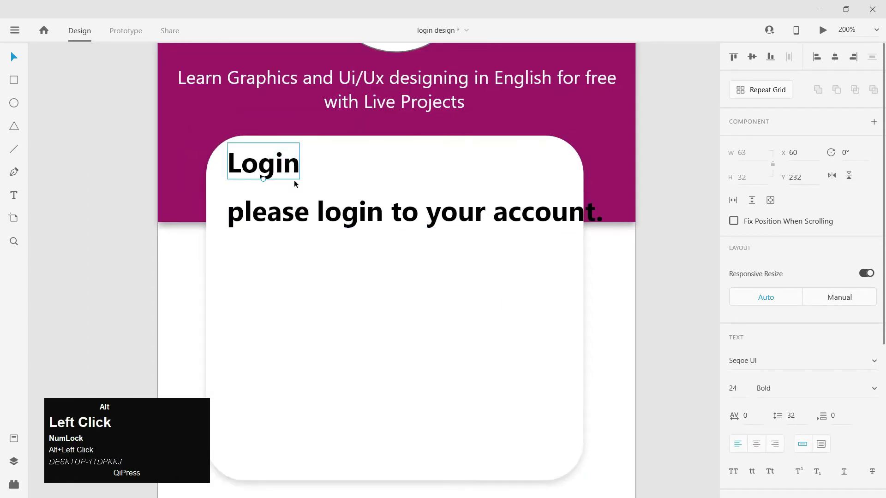
drag(263, 179, 251, 165)
alt+click(263, 162)
- Scale the "please login to your account." line to font size 16 and place it close under "Login" at X 74, Y 259
drag(271, 211, 289, 192)
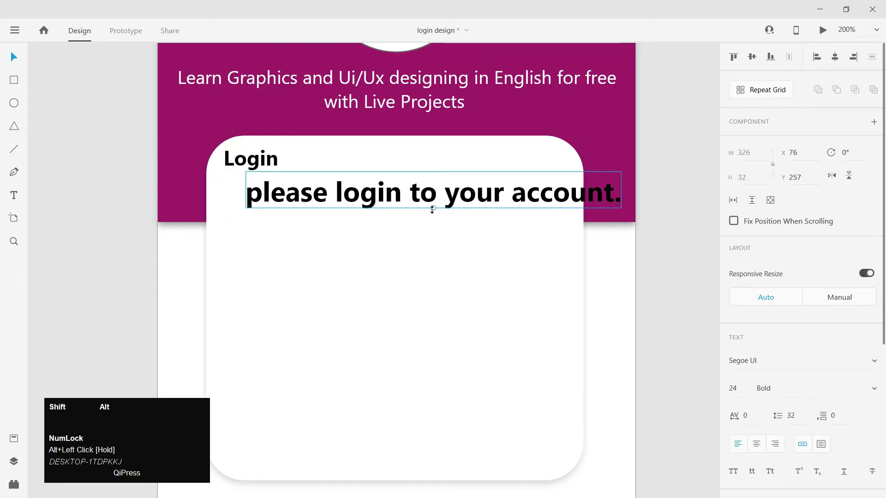
drag(433, 208, 345, 192)
drag(341, 192, 340, 194)
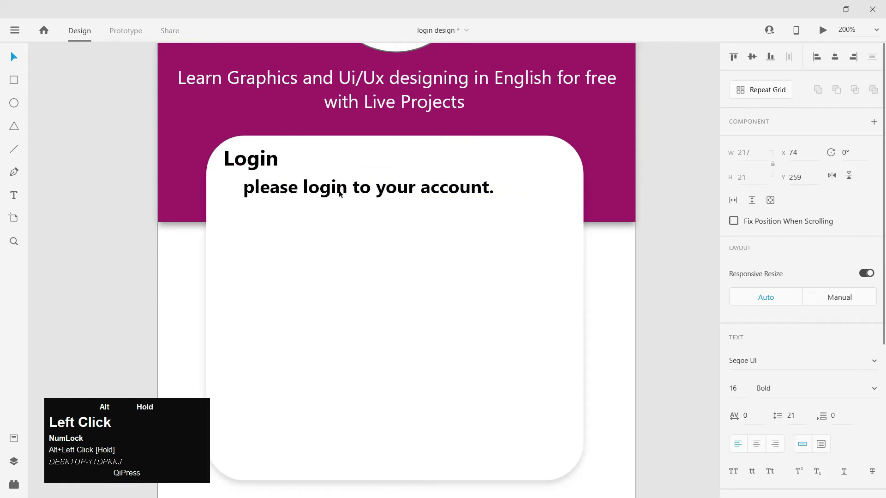
- Set the weight of the "please login to your account." line to Semibold
scroll(794, 262, down, 5)
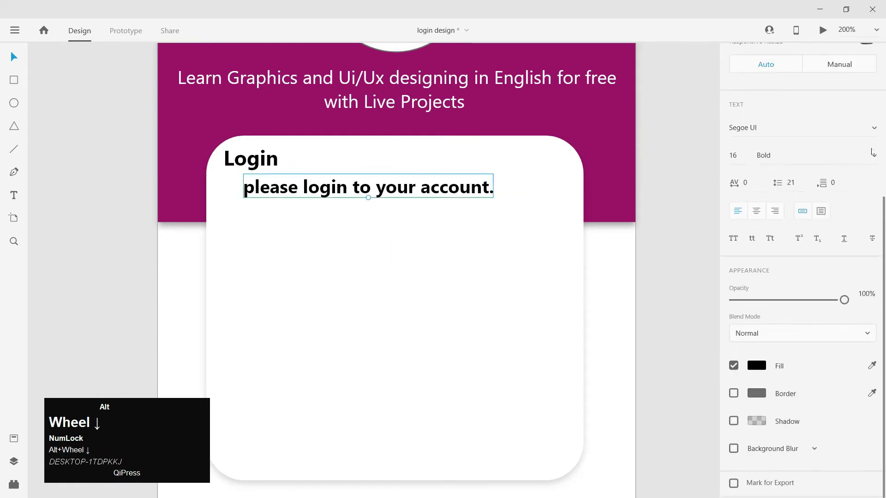
click(872, 153)
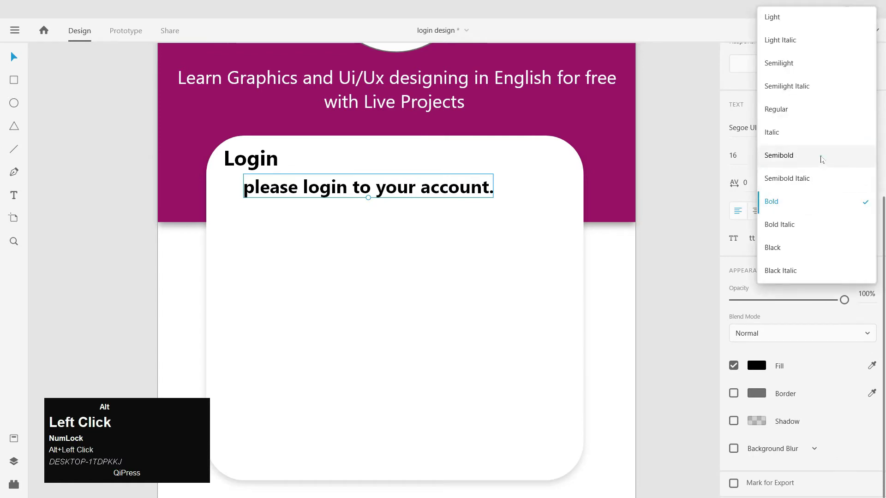
click(821, 157)
scroll(871, 272, up, 3)
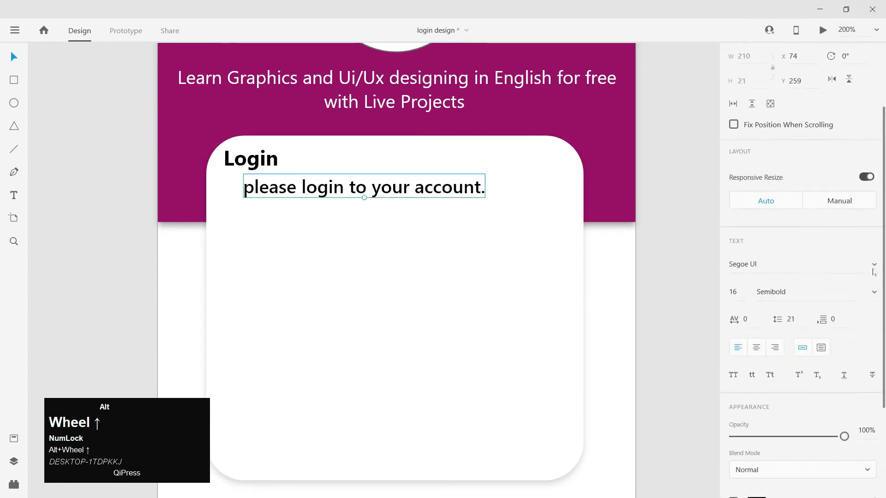
- Change the fill colour of the "please login to your account." line to light grey #BFBFBF
scroll(813, 362, down, 3)
click(756, 366)
click(616, 326)
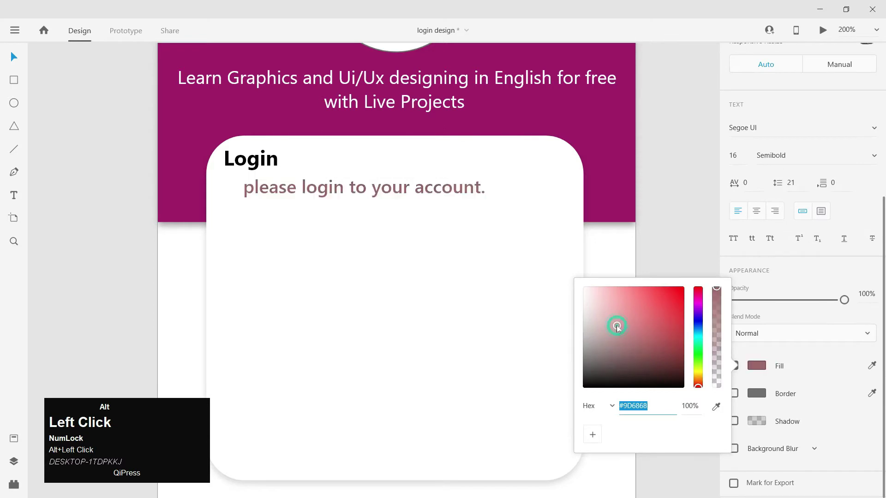
drag(610, 327, 584, 318)
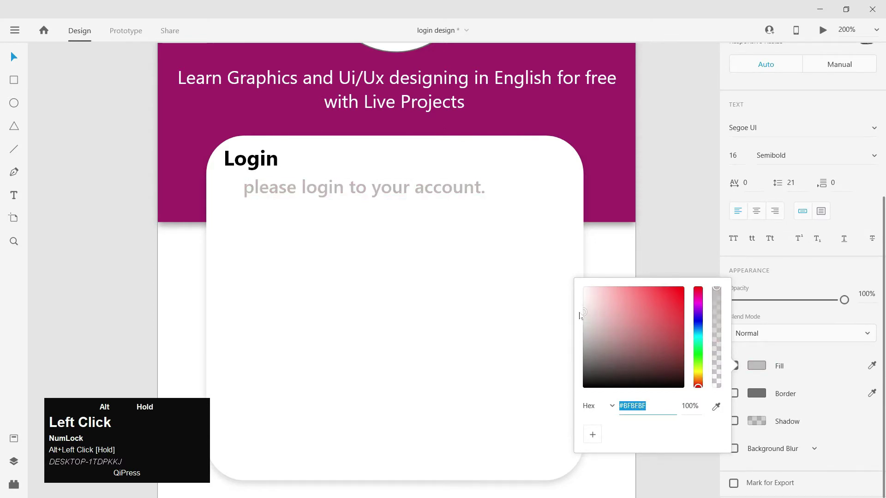
click(665, 227)
- Nudge the "please login to your account." line slightly down and sideways to X 75, Y 261
key(ctrl+alt+minus)
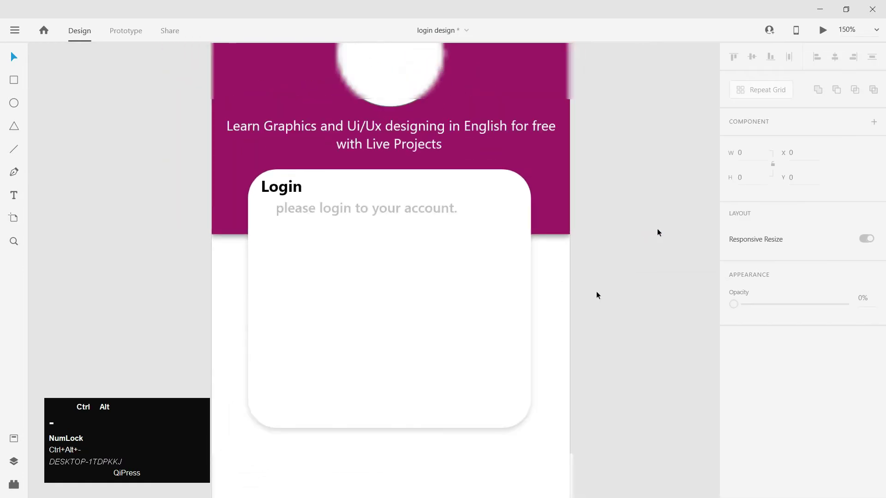
key(alt+space)
drag(578, 333, 557, 298)
alt+click(488, 322)
drag(488, 314, 540, 311)
key(ctrl+alt+equal)
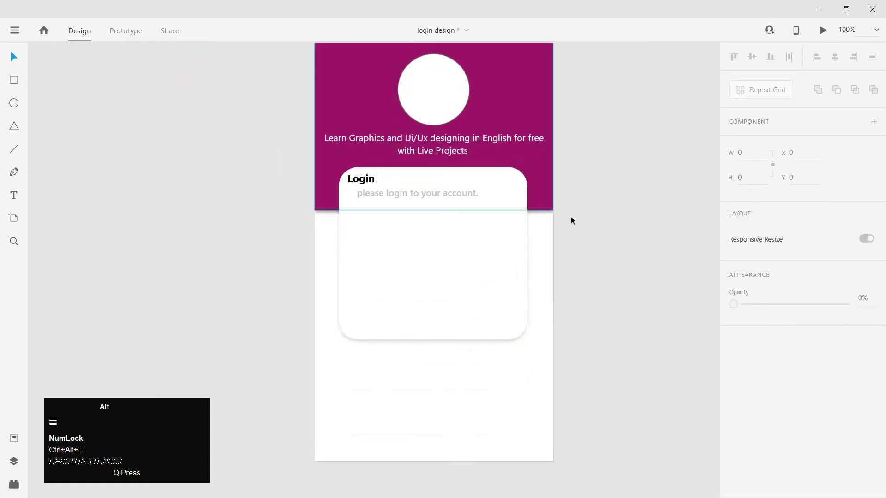
key(alt+space)
drag(610, 233, 602, 241)
key(space)
drag(394, 223, 359, 206)
click(370, 189)
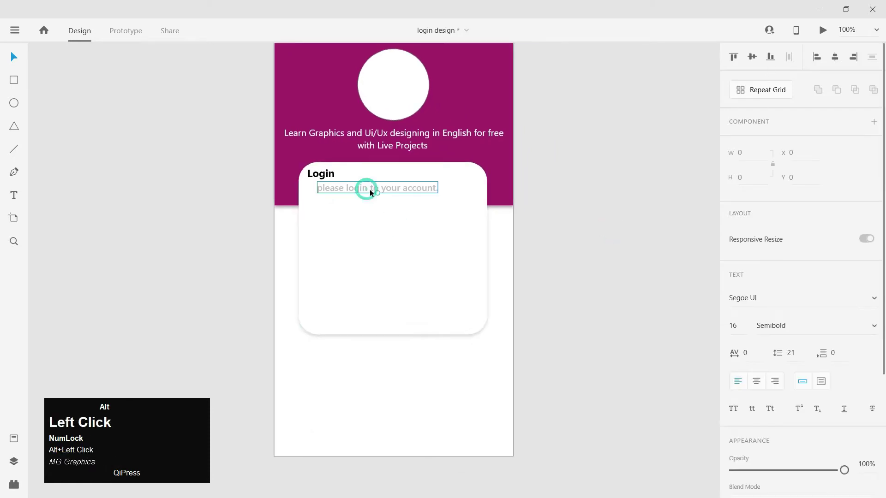
click(539, 240)
alt+click(407, 191)
key(alt+Down)
key(alt+Down)
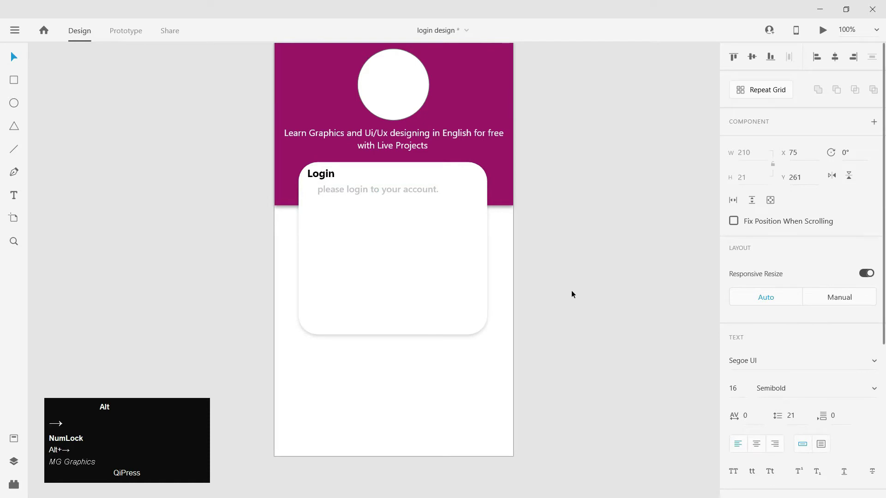
click(571, 293)
- Draw a horizontal line about 268 wide across the middle of the white card, at about X 68.5, Y 375.5
drag(571, 291, 562, 260)
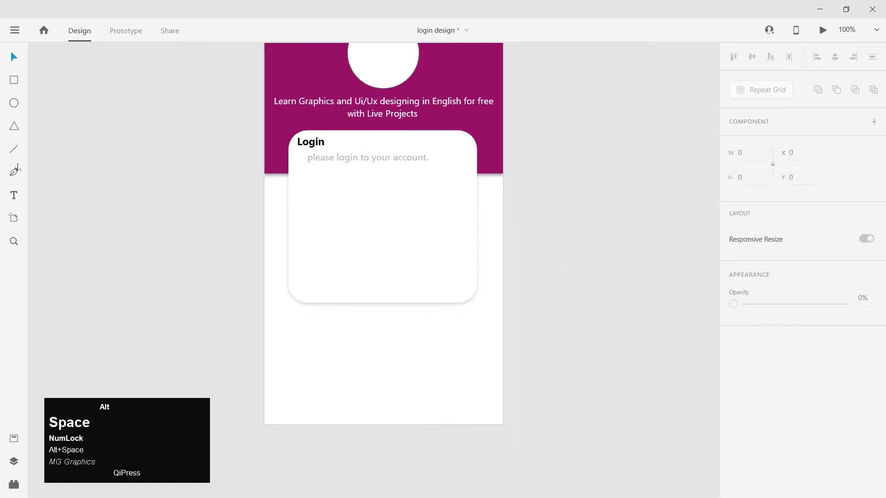
alt+click(17, 148)
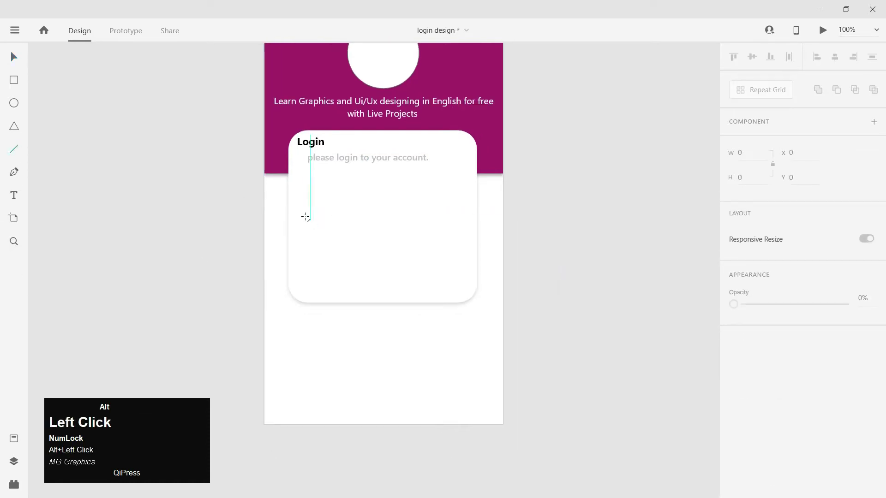
drag(304, 216, 458, 225)
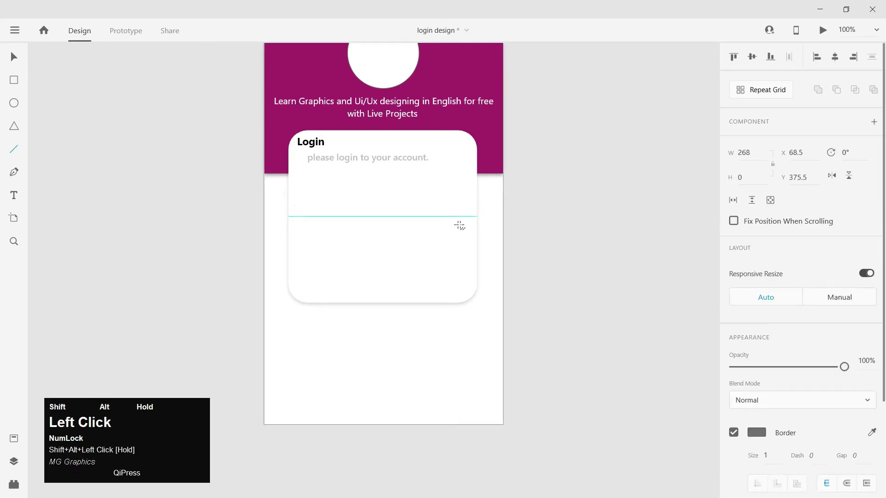
- Set the horizontal line's border size to 2 and give it round caps
scroll(802, 360, down, 3)
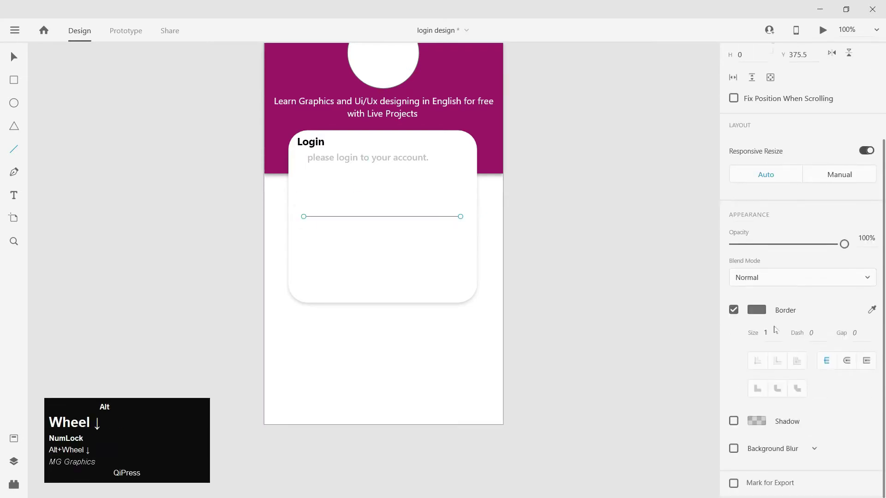
click(770, 333)
key(BackSpace)
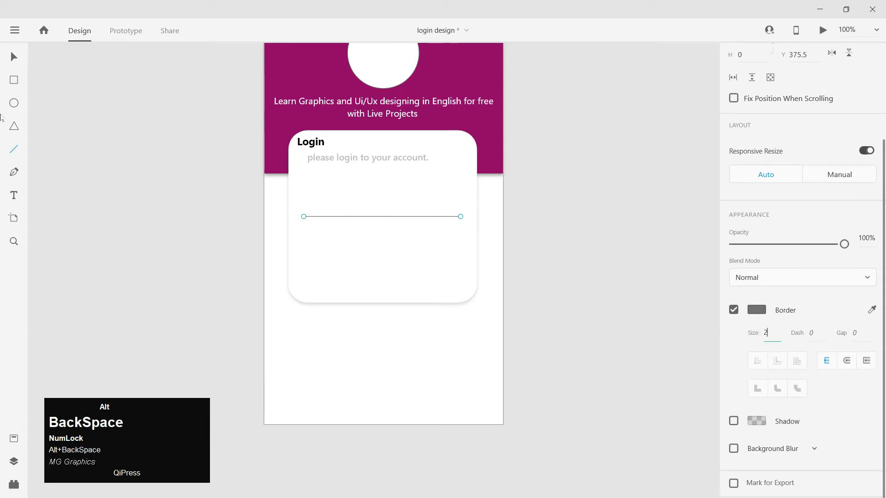
text(2)
click(586, 254)
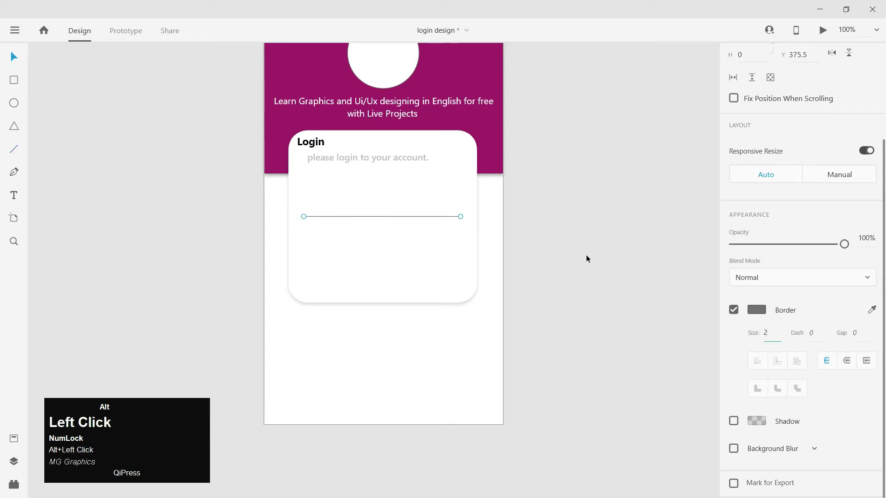
click(395, 216)
scroll(796, 389, down, 2)
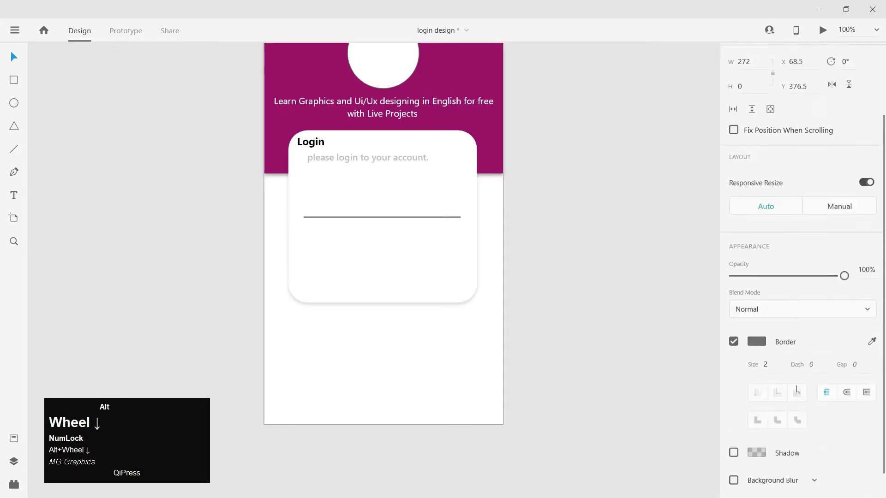
scroll(796, 390, down, 1)
click(844, 362)
click(576, 312)
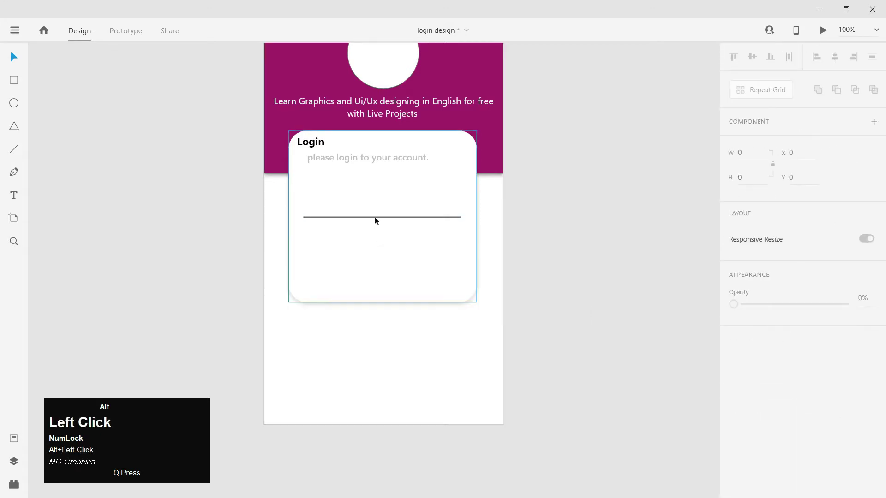
- Create an "Email" text label and place it at the start of the horizontal line, at X 68, Y 353
click(157, 193)
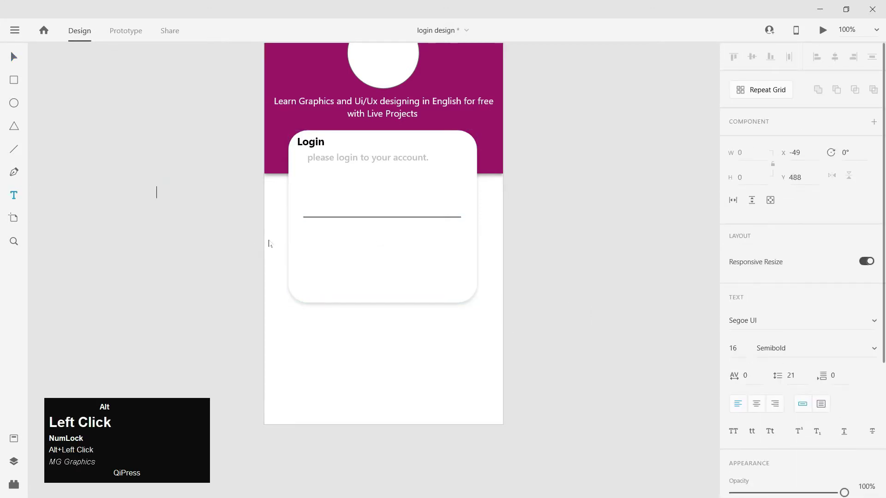
text(Email)
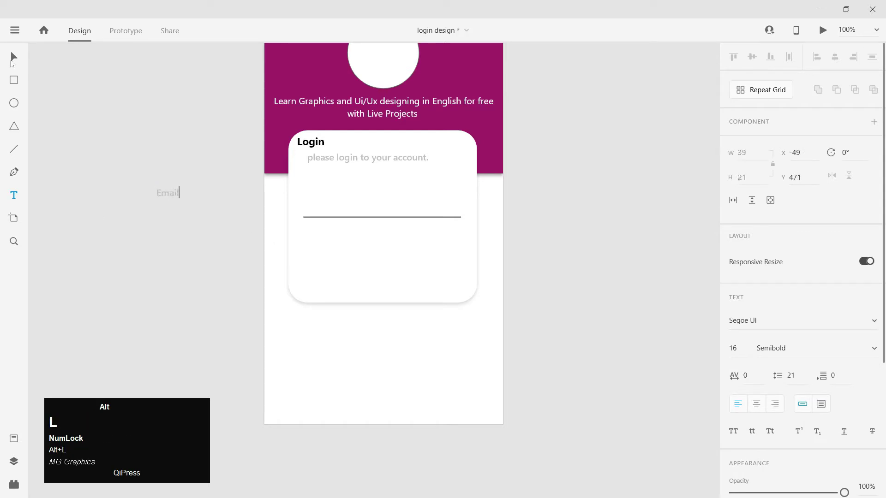
click(12, 58)
drag(253, 202, 308, 211)
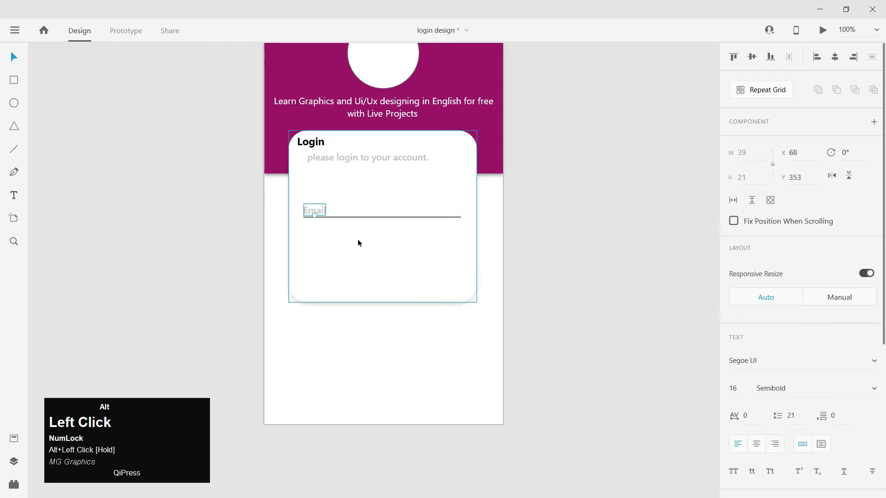
- Scale the "Email" label up to font size 18 and nudge it just above the line to X 69, Y 352
key(ctrl+alt+equal)
key(ctrl+alt+equal)
key(ctrl+alt+equal)
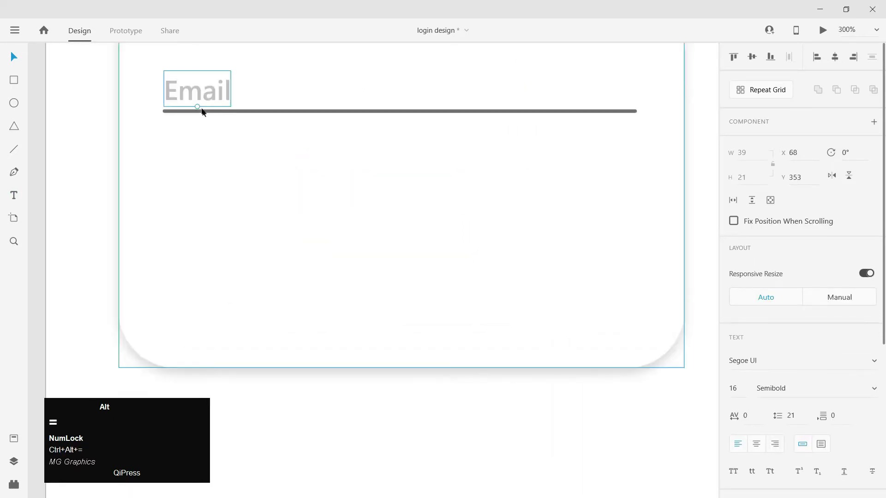
alt+shift+click(200, 108)
drag(200, 108, 201, 112)
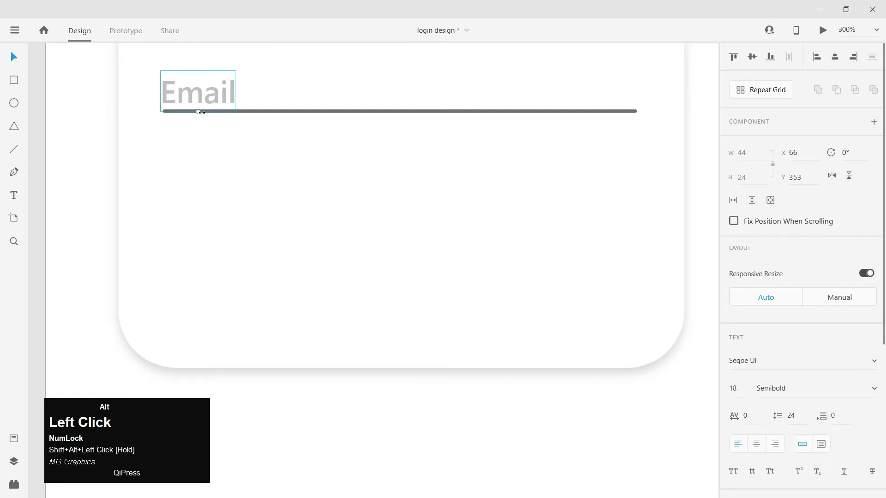
key(alt+Up)
key(alt+Up)
key(alt+Down)
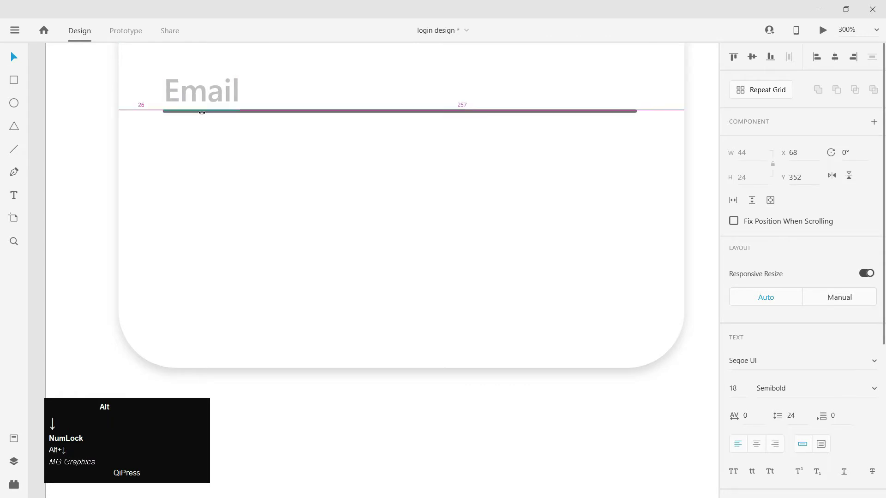
key(alt+Right)
key(alt+Right)
key(alt+Right)
key(alt+Right)
key(ctrl+alt+minus)
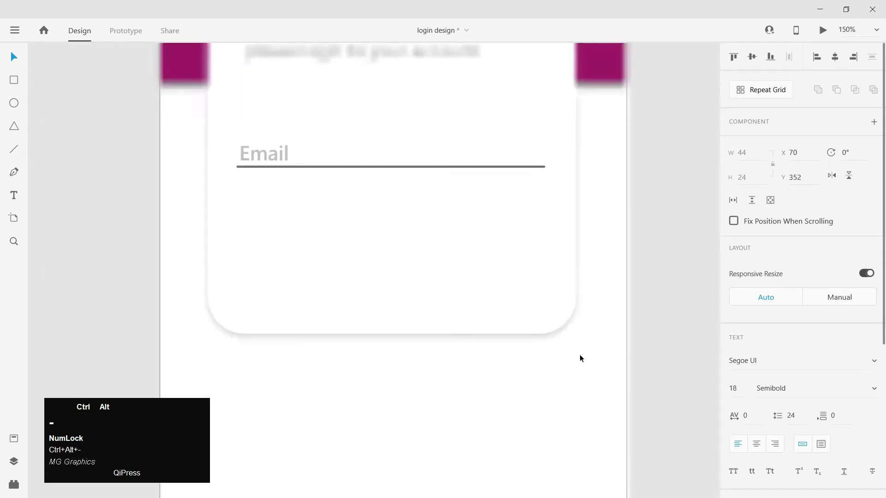
key(ctrl+alt+minus)
key(ctrl+alt+minus)
key(alt+Left)
alt+click(587, 329)
- Raise the "Email" label to Y 349 to leave a gap above its underline
key(ctrl+alt+minus)
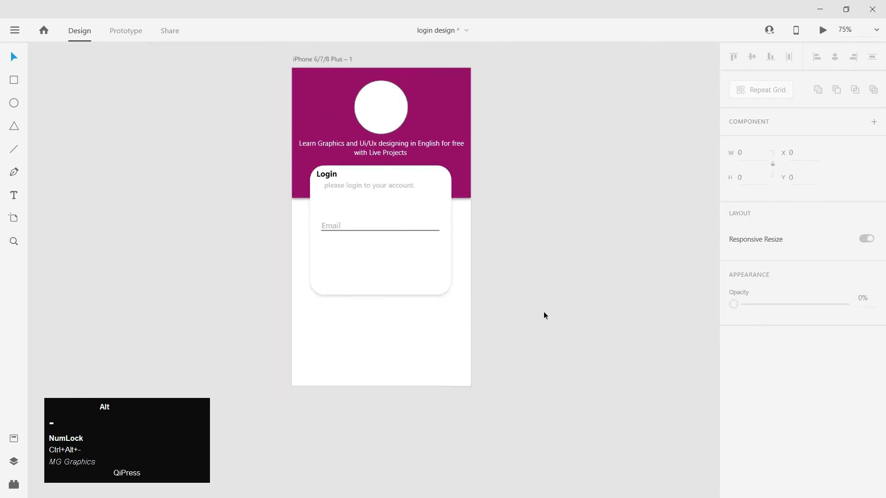
drag(537, 291, 531, 308)
alt+click(332, 249)
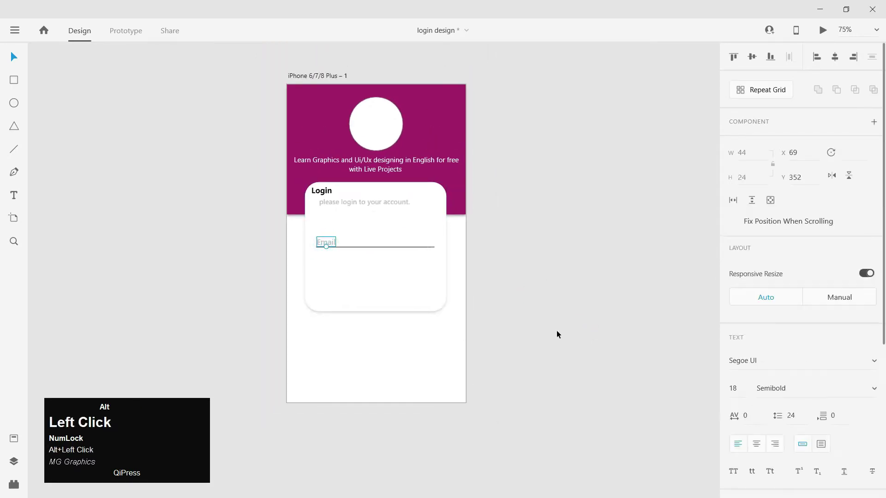
key(alt+Up)
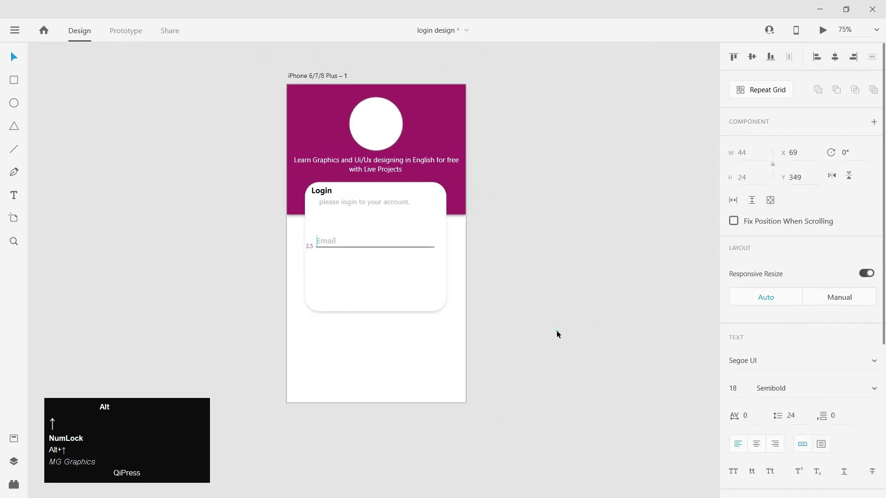
alt+click(556, 332)
- Create a "Password" text label and place it in the card below the Email underline, left-aligned with "Email"
key(space)
drag(542, 331, 520, 302)
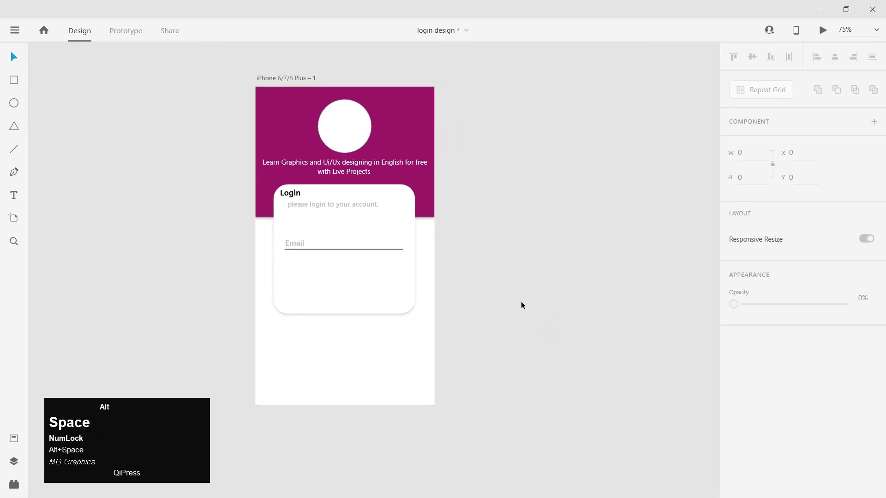
key(t)
click(125, 253)
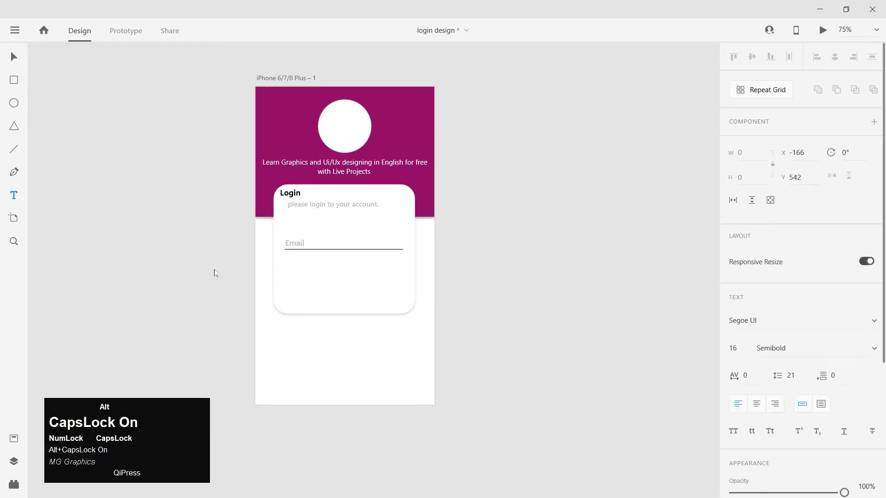
text(Password)
click(8, 59)
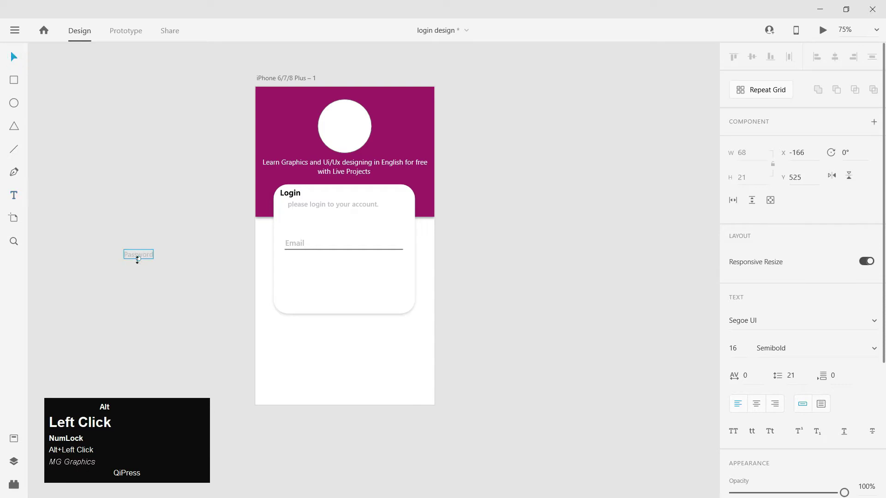
drag(132, 256, 294, 272)
click(499, 297)
- Duplicate the Email underline and move the copy straight down beneath the "Password" label, to X 68.5, Y 433.5
key(ctrl+alt+equal)
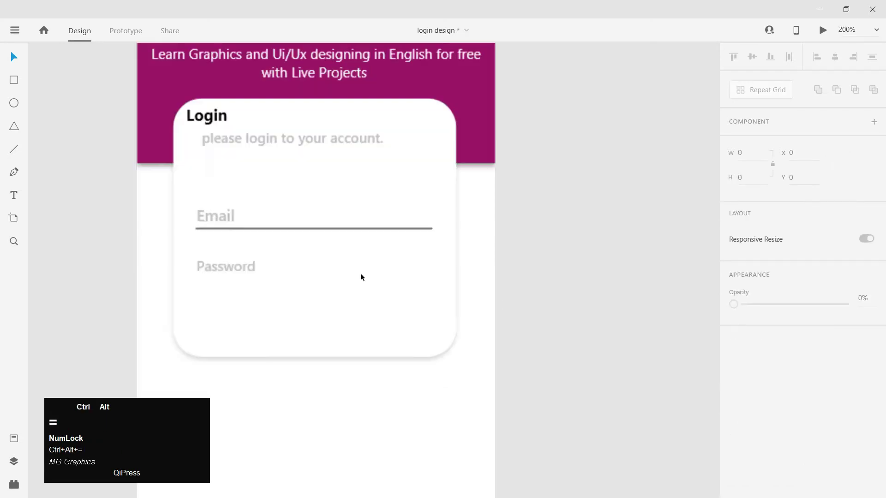
alt+click(289, 220)
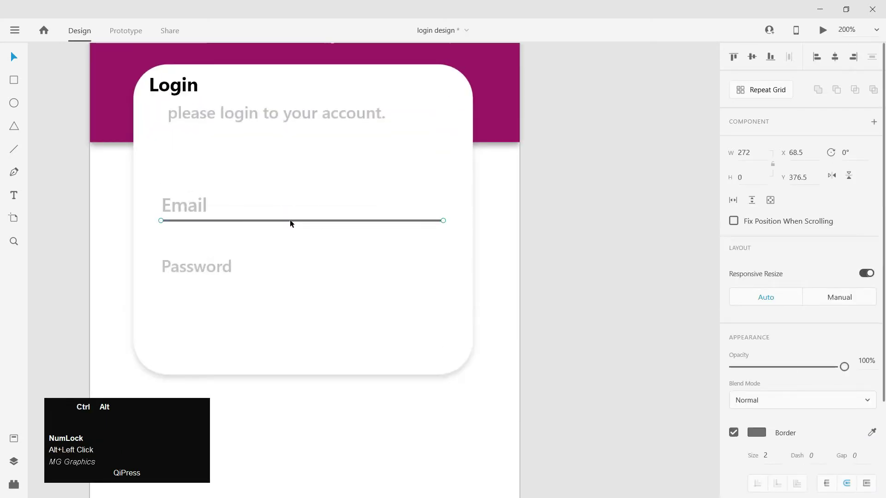
key(alt+Down)
key(ctrl+alt+z)
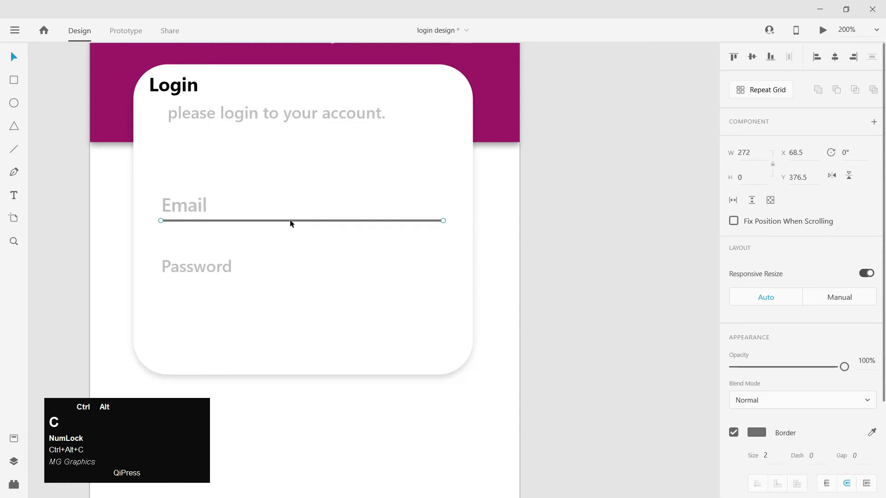
key(ctrl+alt+v)
key(alt+Down)
key(alt+Down)
key(alt+Down)
key(alt+Down)
key(alt+Down)
key(alt+Down)
key(alt+Down)
key(alt+Down)
key(alt+Down)
key(alt+Down)
key(alt+Down)
key(alt+Down)
key(alt+Down)
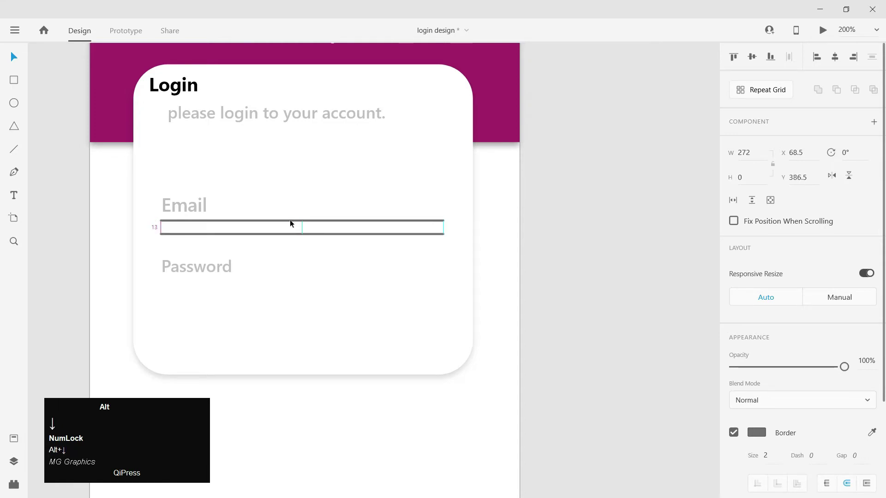
key(alt+Down)
key(alt+Down)
key(alt+Down)
key(alt+Down)
key(alt+Down)
key(alt+Down)
key(alt+Down)
key(alt+Down)
key(alt+Down)
key(alt+Down)
key(alt+Down)
key(alt+Down)
key(alt+Down)
key(alt+Down)
key(alt+Down)
key(alt+Down)
key(alt+Down)
key(alt+Down)
key(alt+Down)
key(alt+Down)
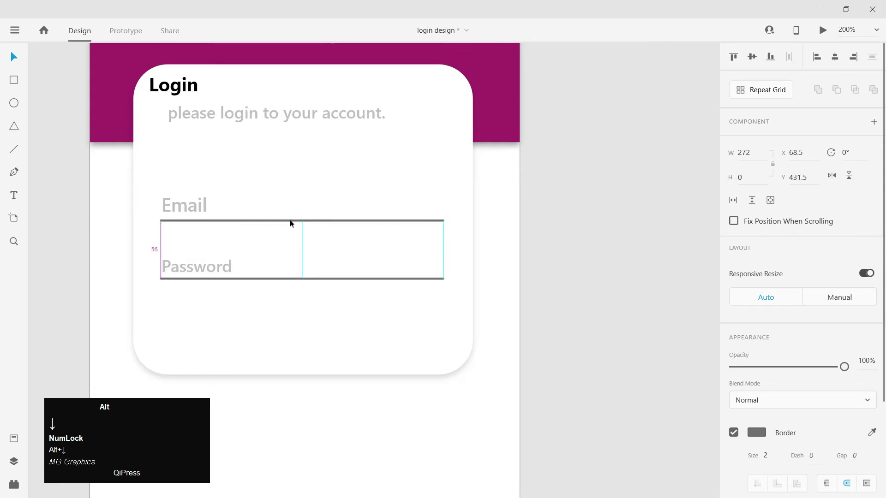
key(alt+Down)
key(alt+Down)
key(alt+Down)
key(alt+Up)
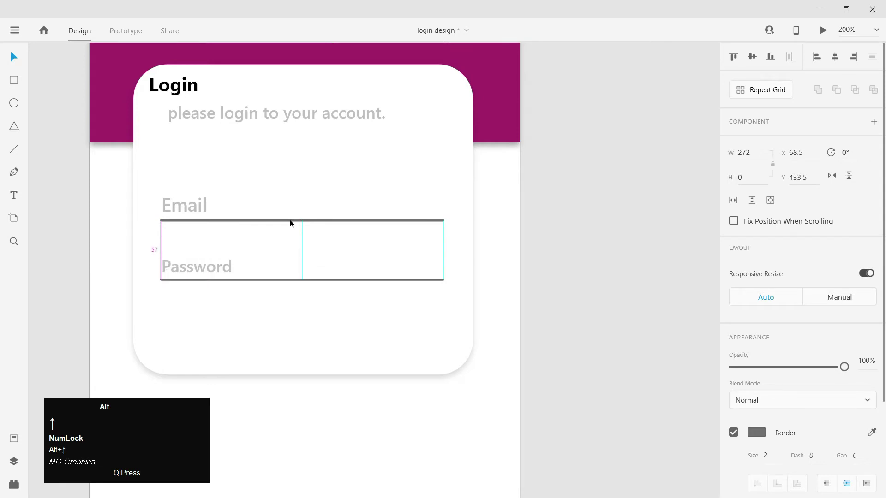
alt+click(557, 203)
key(ctrl+alt+minus)
key(ctrl+alt+minus)
key(ctrl+alt+minus)
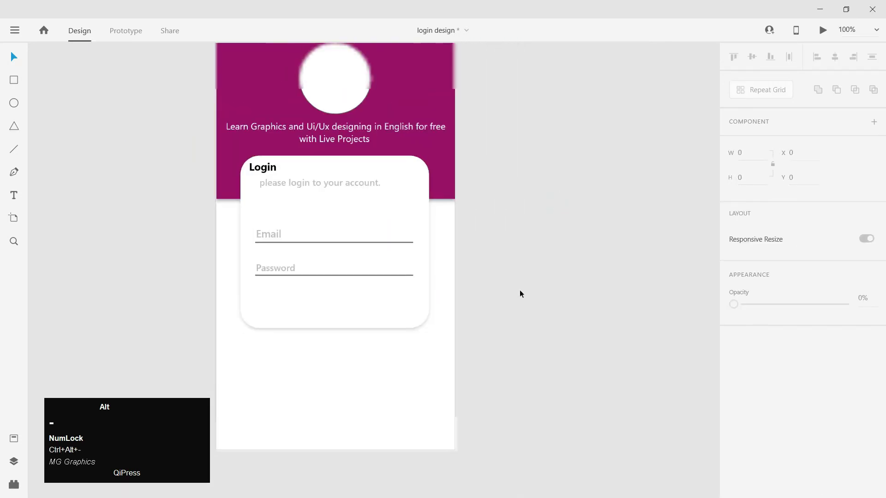
key(ctrl+alt+minus)
key(ctrl+alt+equal)
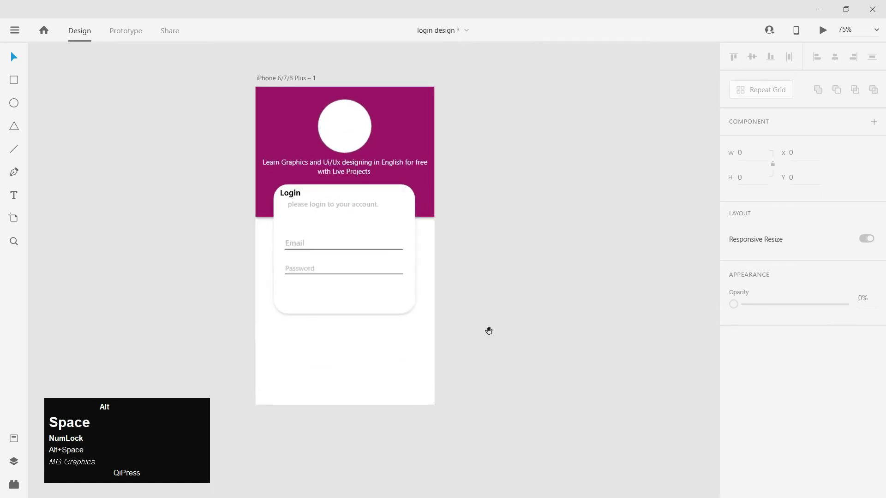
- Shorten the white card from below to a height of 270, and raise its upper edge to Y 216 for a height of 280
mouse_move(488, 330)
mouse_down()
mouse_move(485, 322)
mouse_move(492, 340)
mouse_up()
key(ctrl+alt+equal)
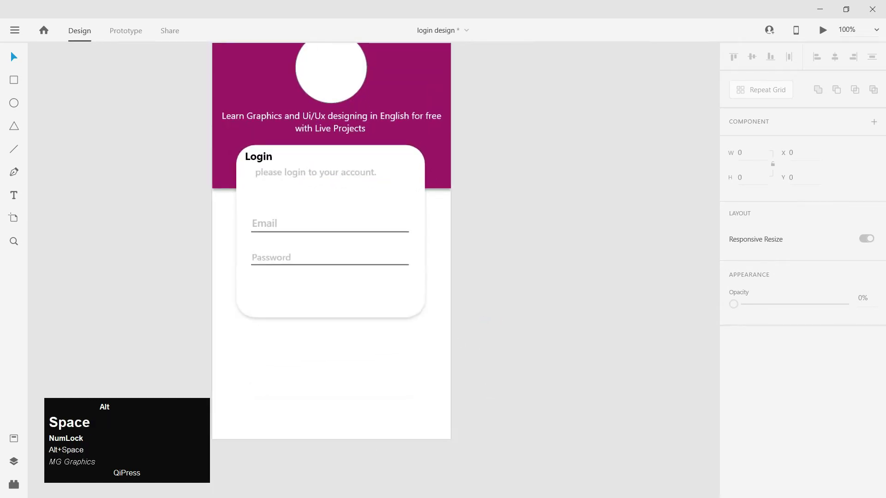
click(278, 317)
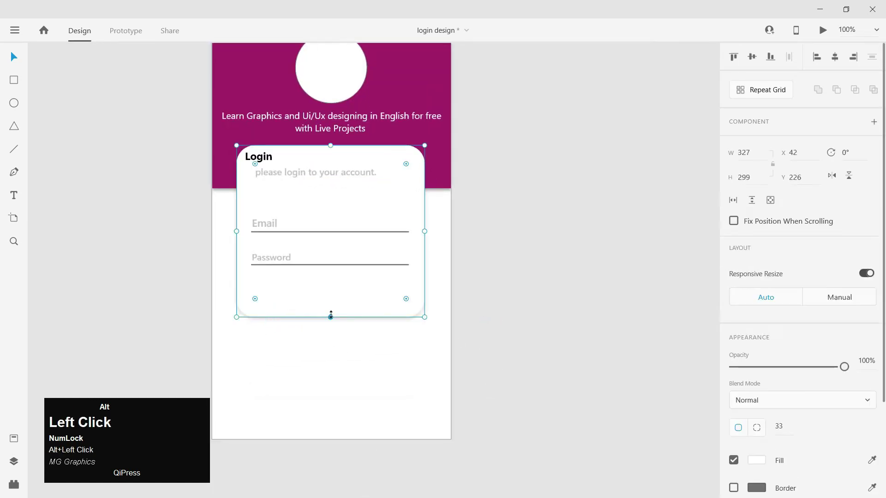
drag(330, 318, 330, 301)
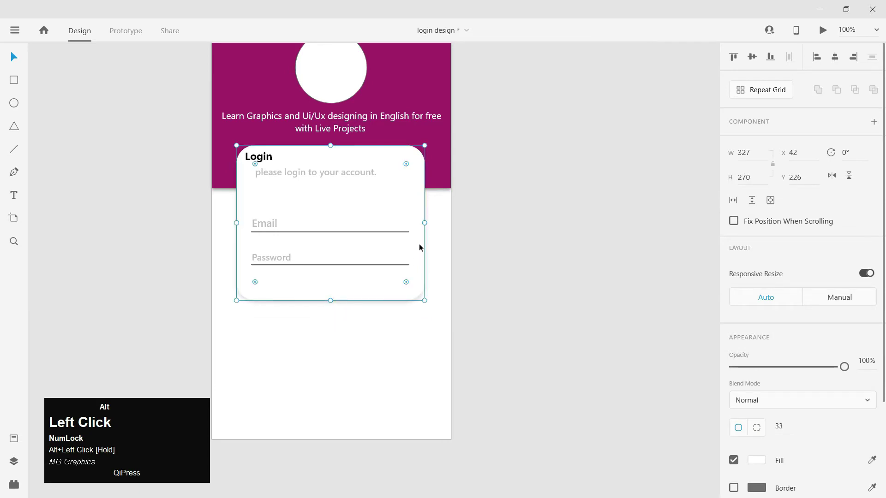
drag(330, 144, 330, 139)
click(514, 250)
key(ctrl+minus)
key(ctrl+equal)
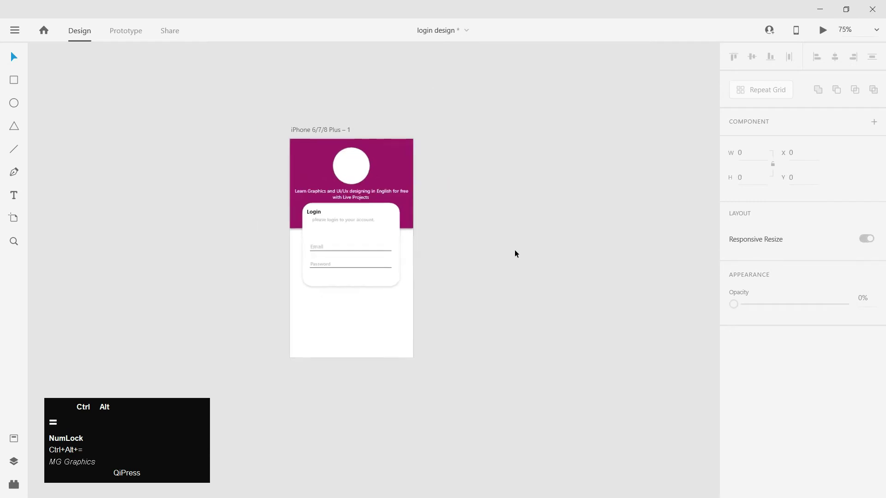
- Narrow the white card evenly from both sides to a width of 317 at X 47
click(414, 230)
drag(423, 220, 421, 220)
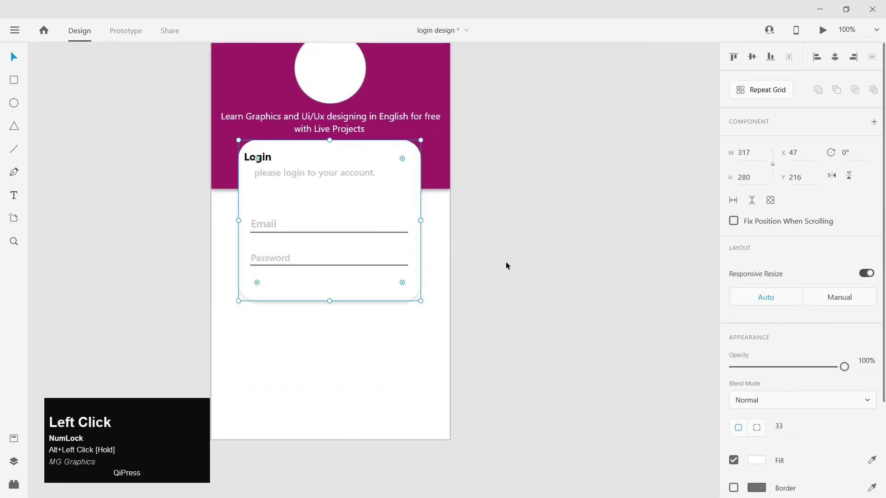
click(505, 265)
key(ctrl+minus)
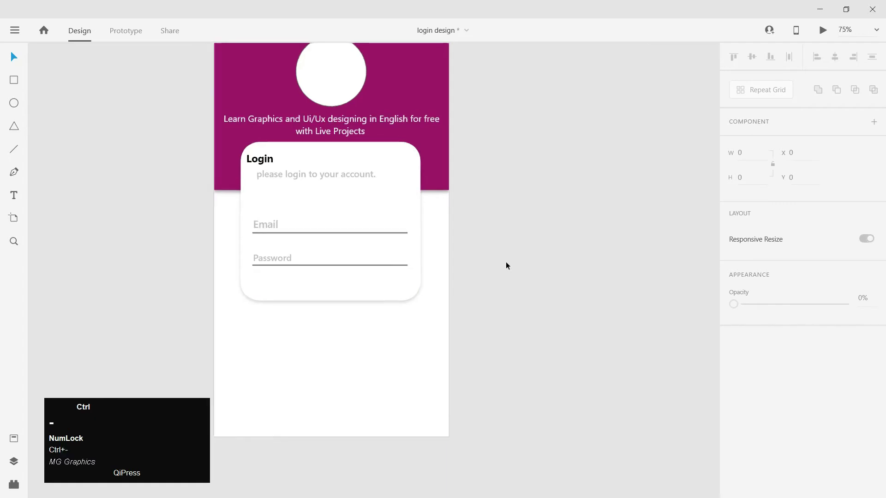
- Draw a rectangle about 110 by 40 across the card's lower edge, near its left corner, and remove its border
key(space)
drag(482, 281, 505, 234)
key(ctrl+minus)
key(ctrl+equal)
key(ctrl+equal)
key(space)
key(ctrl+equal)
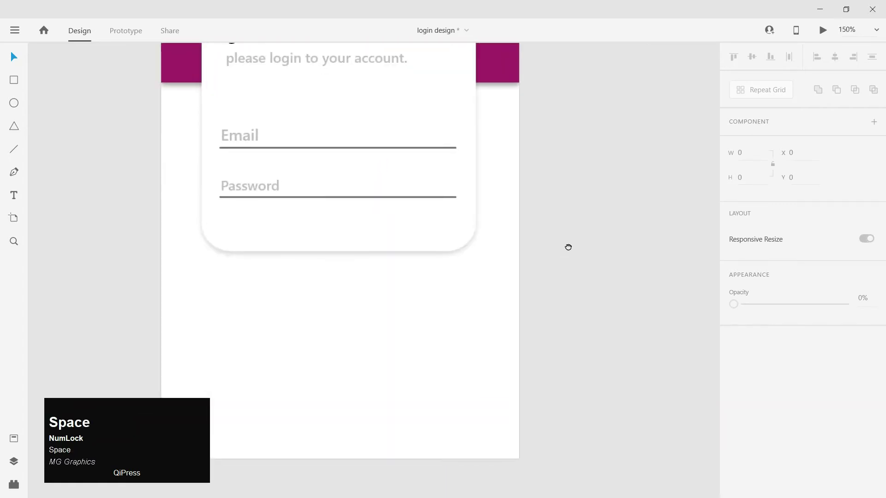
click(13, 90)
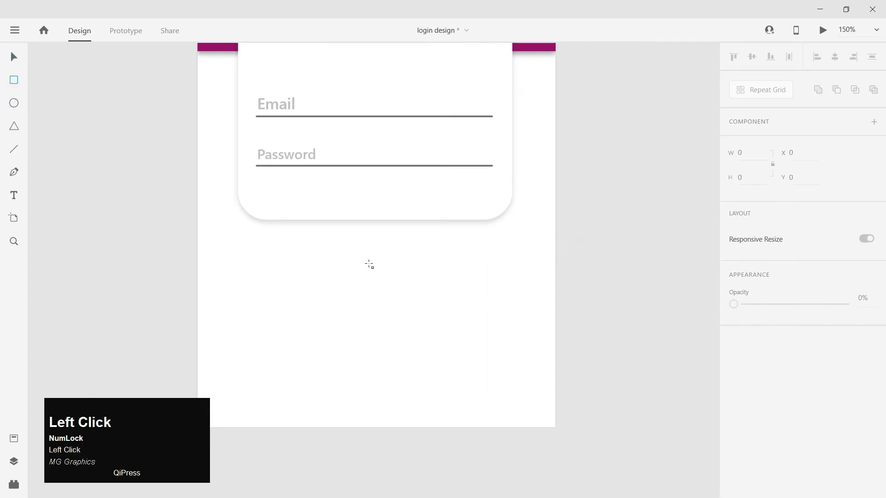
mouse_move(269, 211)
mouse_down()
mouse_move(365, 248)
mouse_move(317, 245)
mouse_up()
scroll(837, 378, down, 5)
click(732, 310)
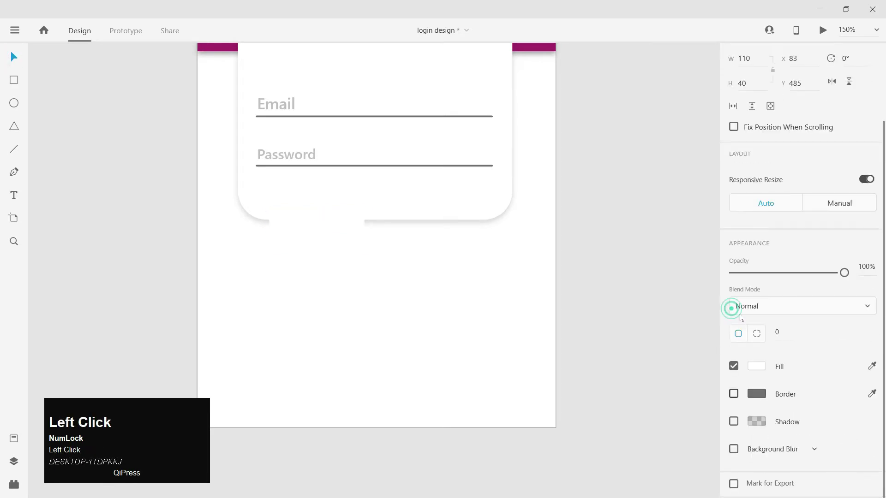
- Fill the new button rectangle with a deep pinkish-magenta colour
click(763, 367)
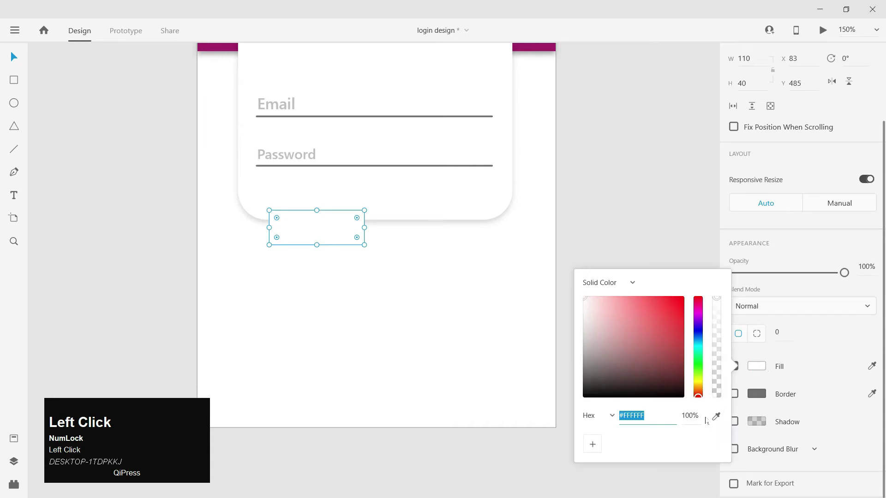
click(698, 347)
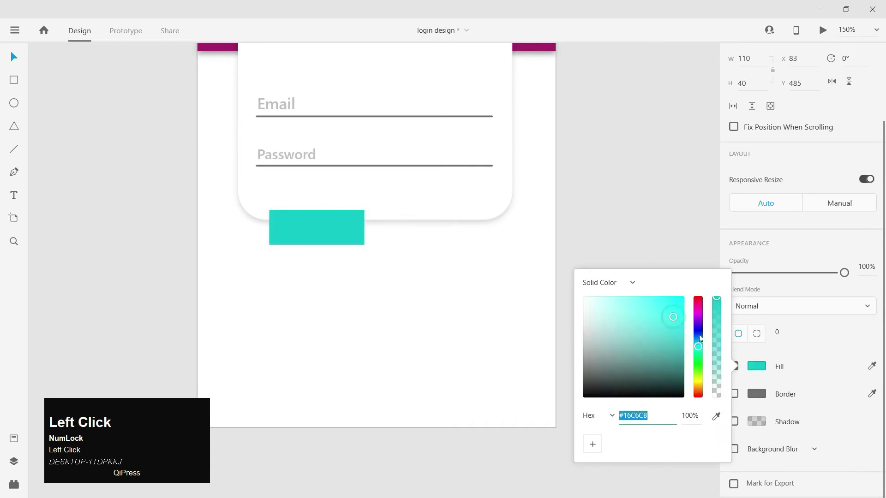
drag(700, 343, 697, 306)
click(669, 225)
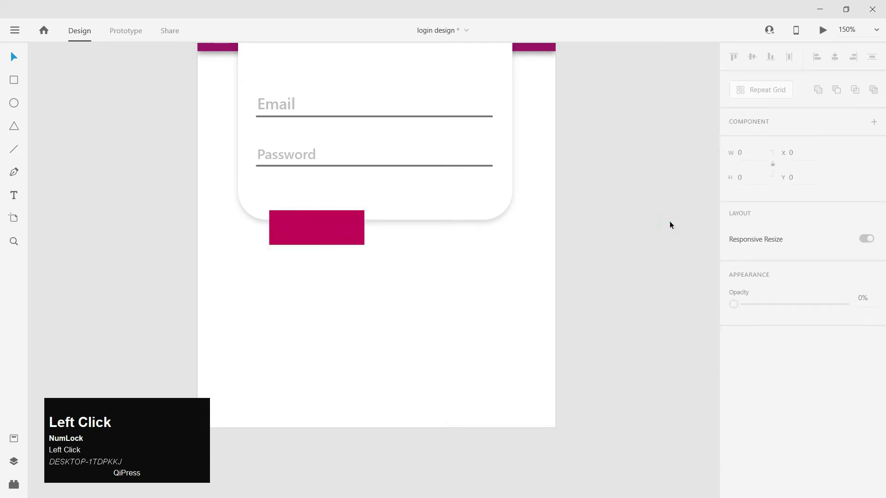
- Move the button rectangle to X 75, Y 476 and enlarge it to 113 by 45
scroll(280, 399, up, 3)
drag(318, 347, 309, 341)
drag(368, 375, 369, 374)
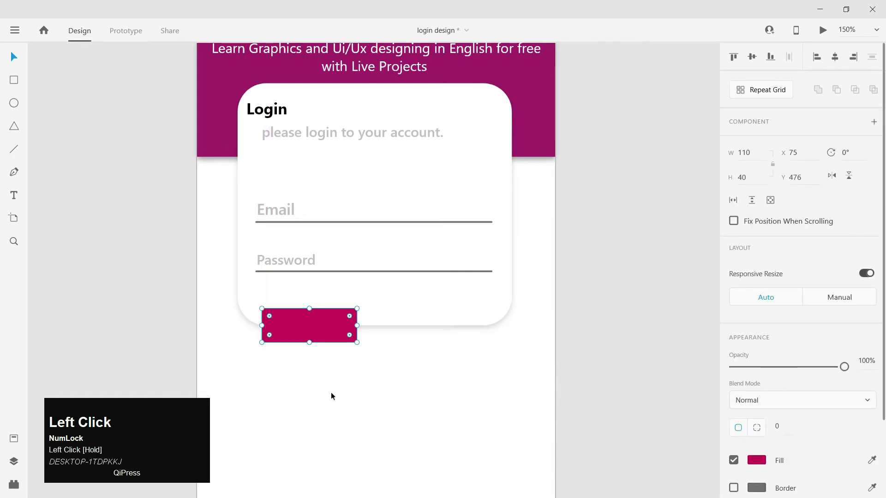
drag(357, 342, 359, 346)
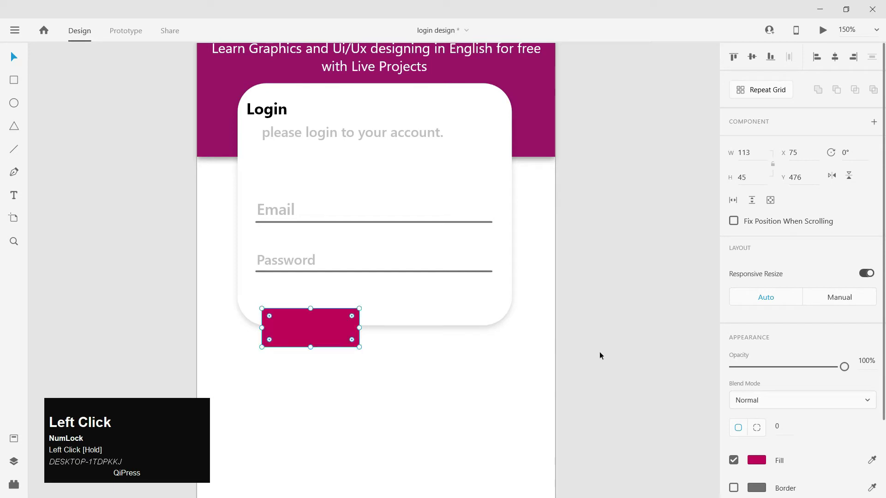
- Add a drop shadow to the button rectangle and make the black shadow colour more opaque
scroll(775, 410, down, 4)
click(733, 421)
scroll(733, 424, down, 1)
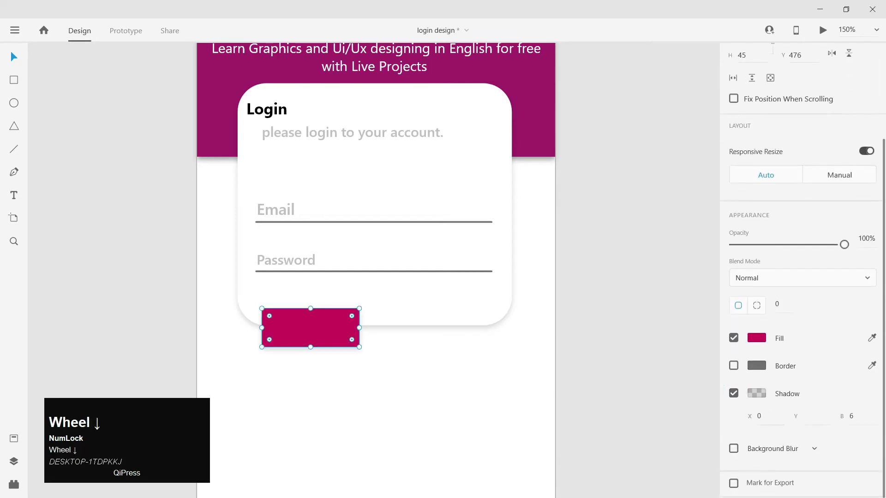
click(752, 393)
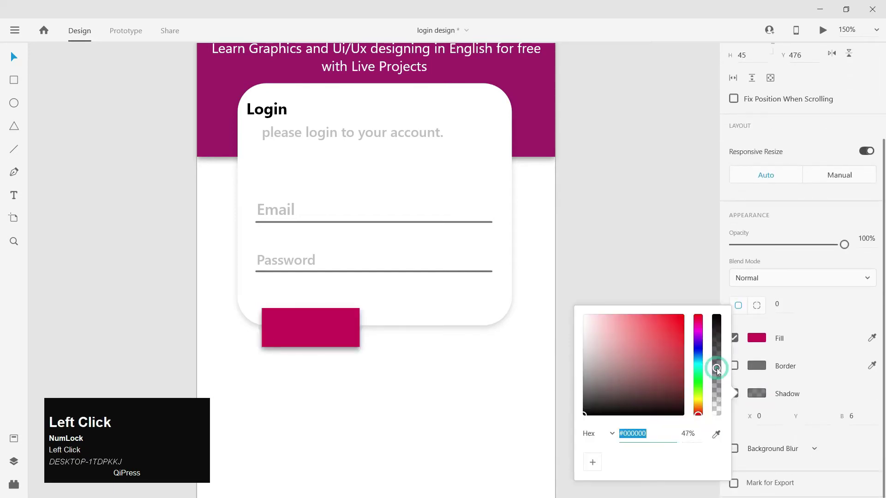
mouse_move(716, 369)
mouse_down()
mouse_move(718, 389)
mouse_move(718, 381)
mouse_up()
- Duplicate the button rectangle and place the copy level with it at the right end of the card's lower edge
click(297, 339)
drag(297, 339, 434, 347)
click(552, 322)
- Reduce both button rectangles together to a height of 41 and align them at Y 478
key(ctrl+minus)
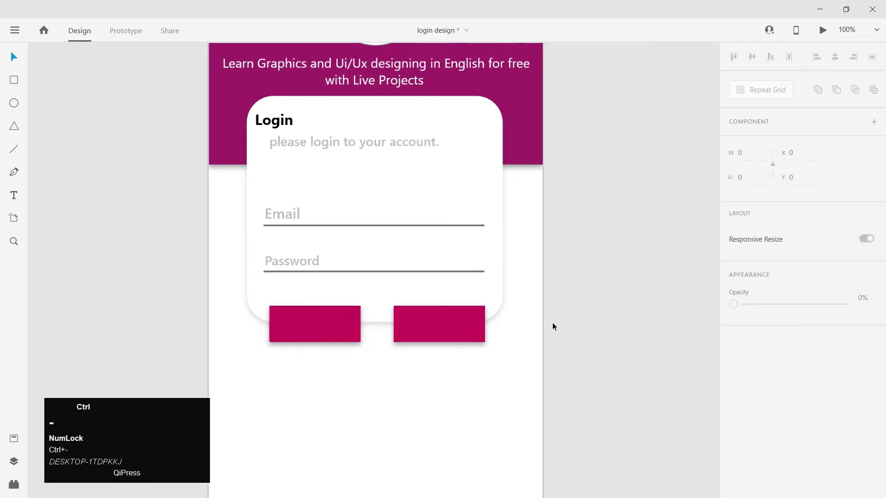
key(ctrl+minus)
key(ctrl+equal)
key(ctrl+equal)
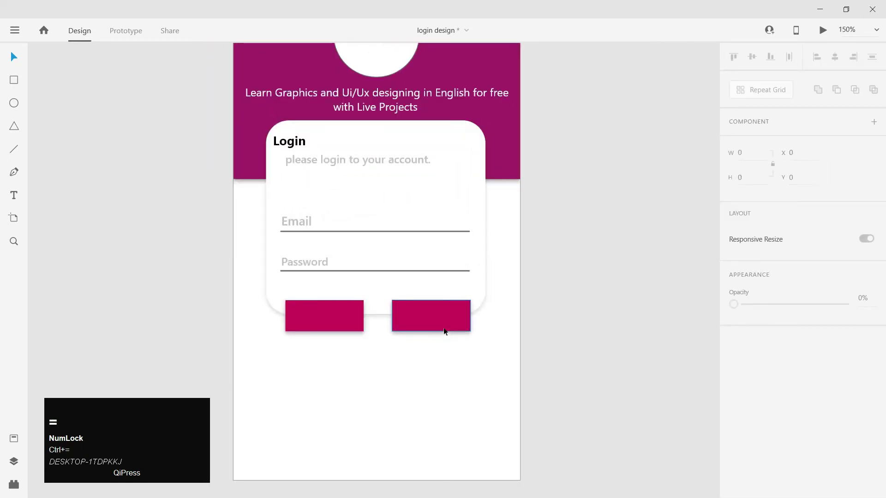
click(444, 331)
shift+click(342, 320)
drag(377, 302, 377, 305)
key(Up)
key(Up)
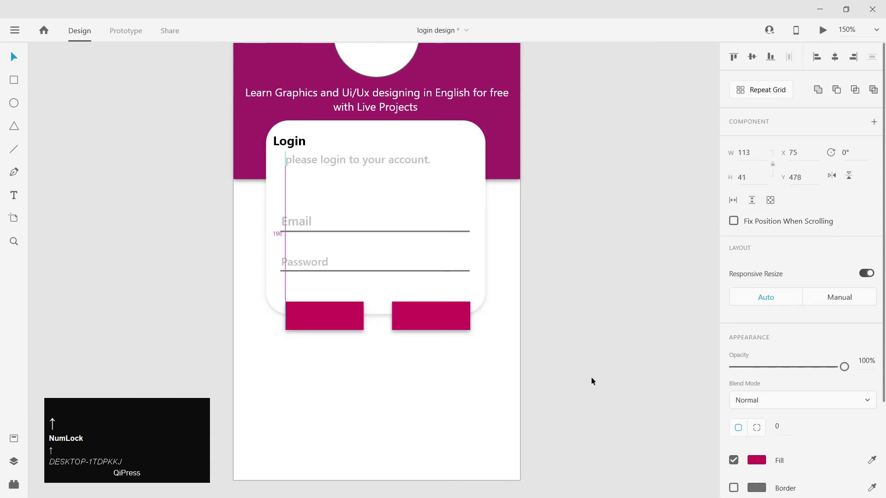
- Add a text label reading "Don't have an account" in the blank area below the card
click(591, 378)
key(ctrl+minus)
key(ctrl+minus)
drag(519, 320, 528, 209)
key(ctrl+equal)
key(ctrl+equal)
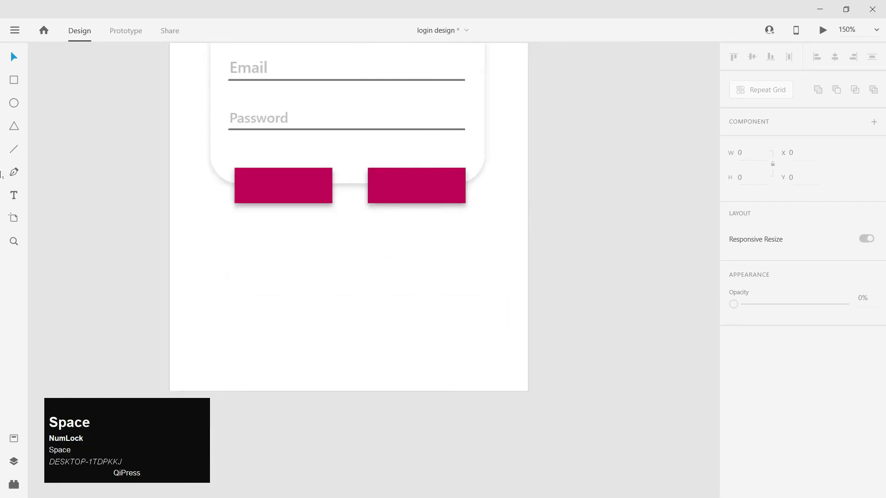
click(14, 197)
click(300, 322)
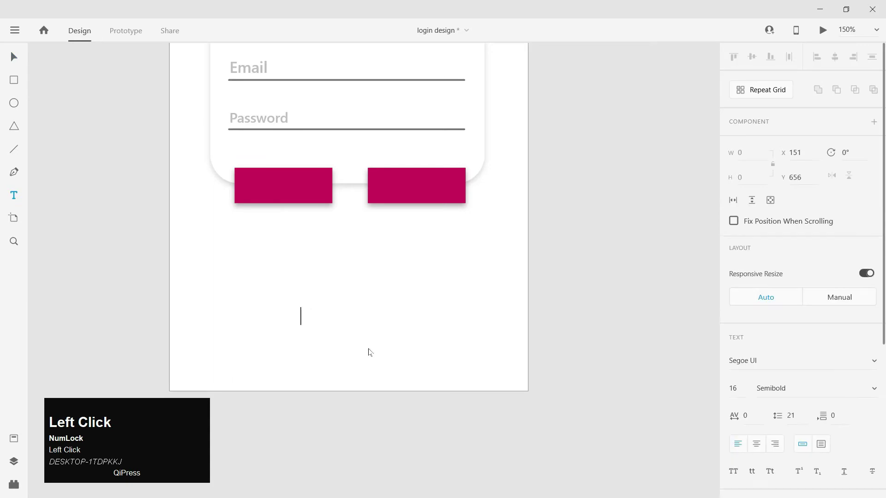
key(Caps_Lock)
text(DON)
key(BackSpace)
key(BackSpace)
key(Caps_Lock)
text(o)
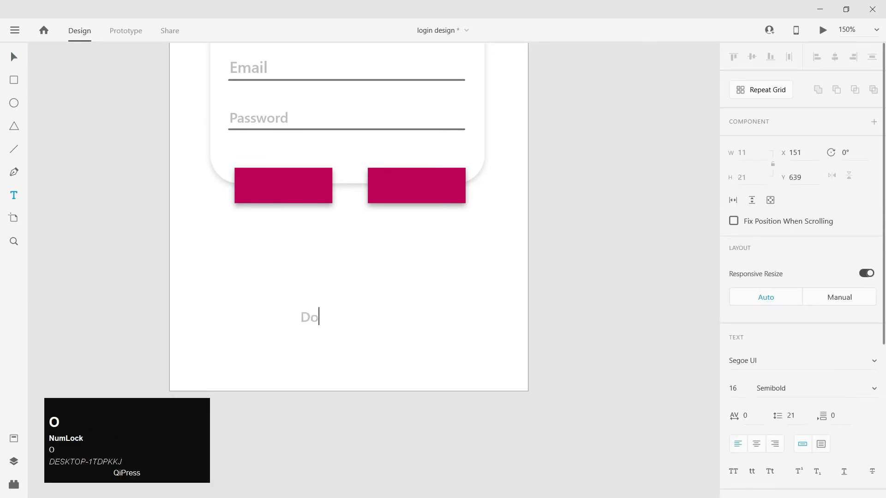
text(n't have an account)
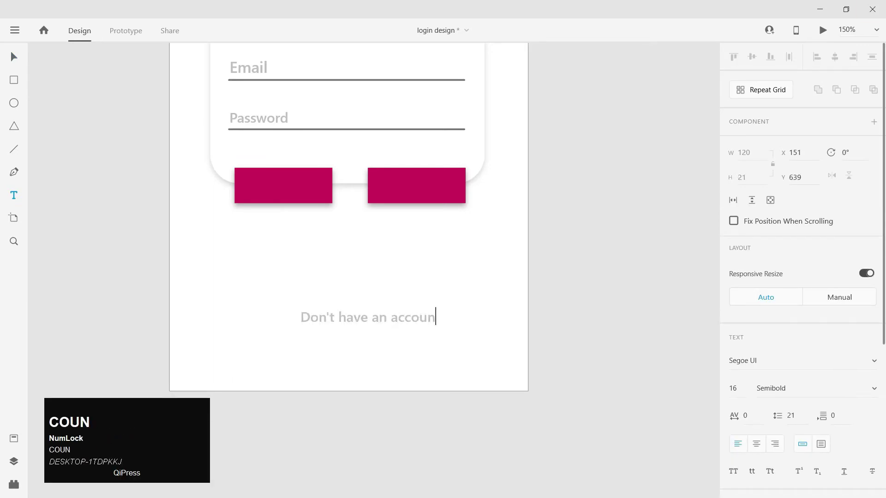
- Move the "Don't have an account" label onto the left button and scale it down to font size 9
click(14, 60)
drag(330, 312, 283, 207)
key(ctrl+equal)
key(ctrl+equal)
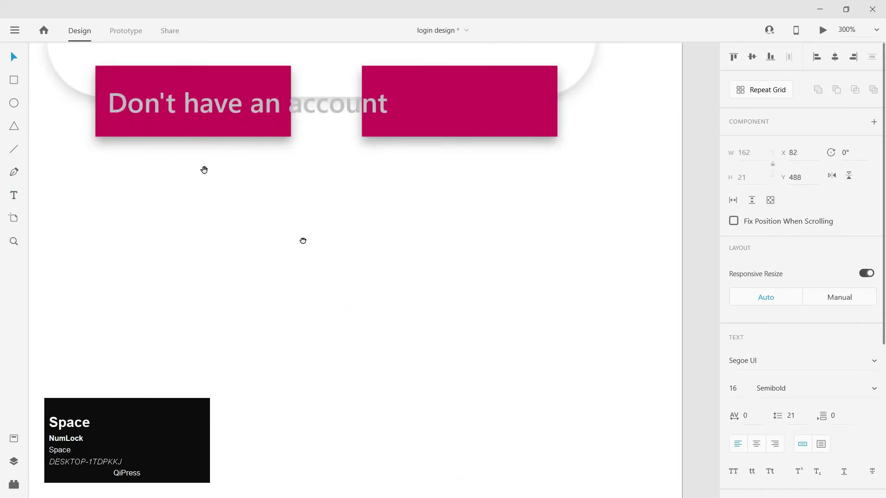
drag(203, 170, 403, 317)
drag(442, 271, 372, 243)
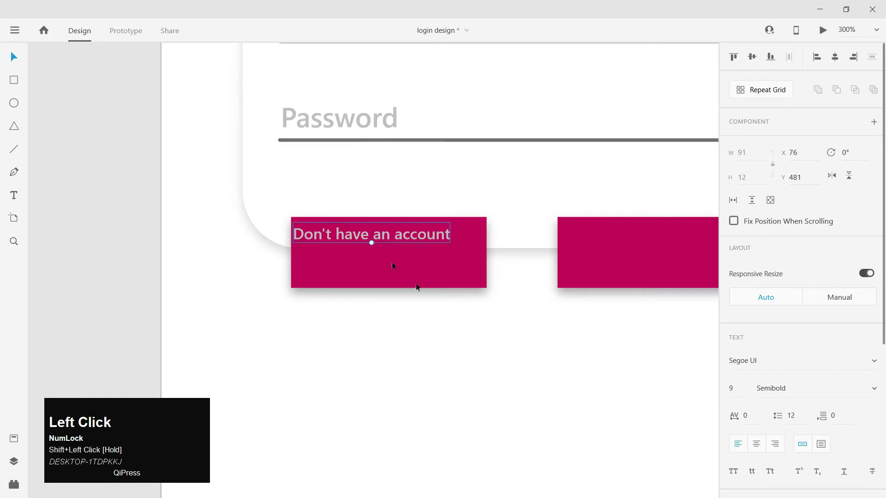
- Nudge the "Don't have an account" label to X 79, Y 479 near the button's upper edge
key(Up)
key(Up)
key(Up)
key(Right)
key(Right)
key(Right)
key(Down)
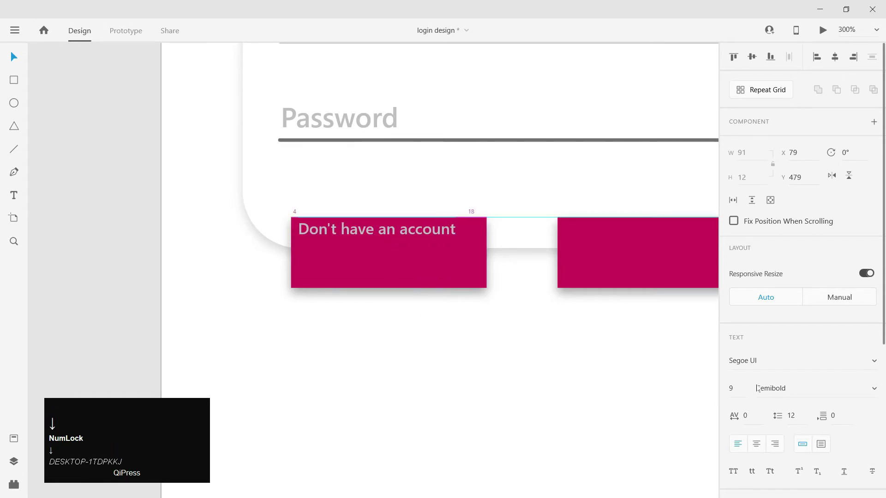
- Change the "Don't have an account" label's fill to near-white #F8F8F8
scroll(758, 389, down, 5)
click(757, 370)
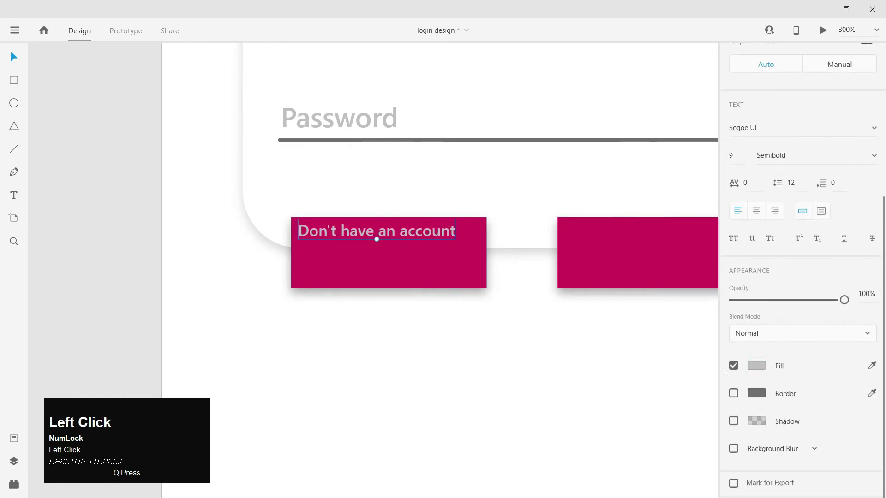
drag(626, 306, 579, 294)
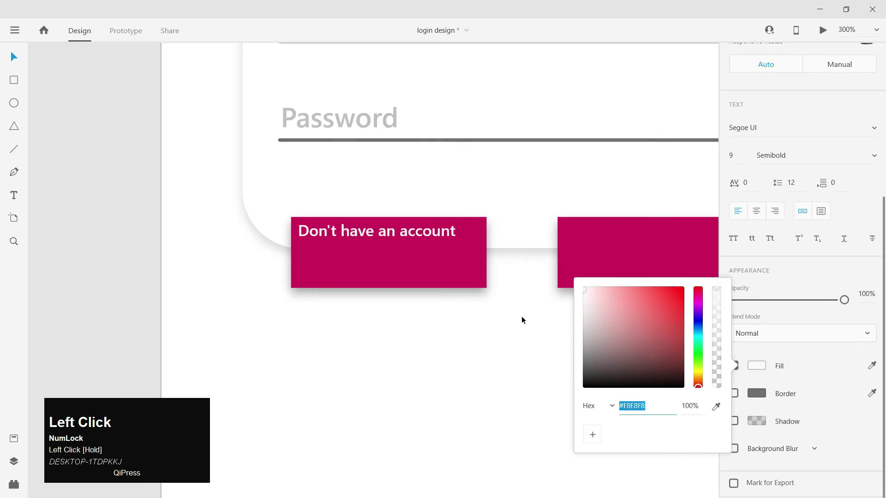
click(512, 340)
- Nudge the "Don't have an account" label one unit down and one unit right within the left button
key(ctrl+minus)
key(ctrl+minus)
drag(471, 346, 457, 356)
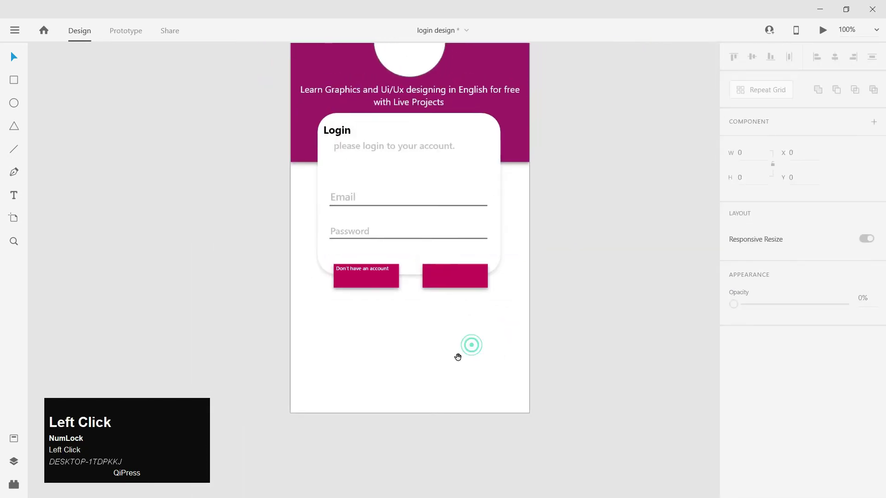
key(ctrl+equal)
key(ctrl+equal)
click(341, 268)
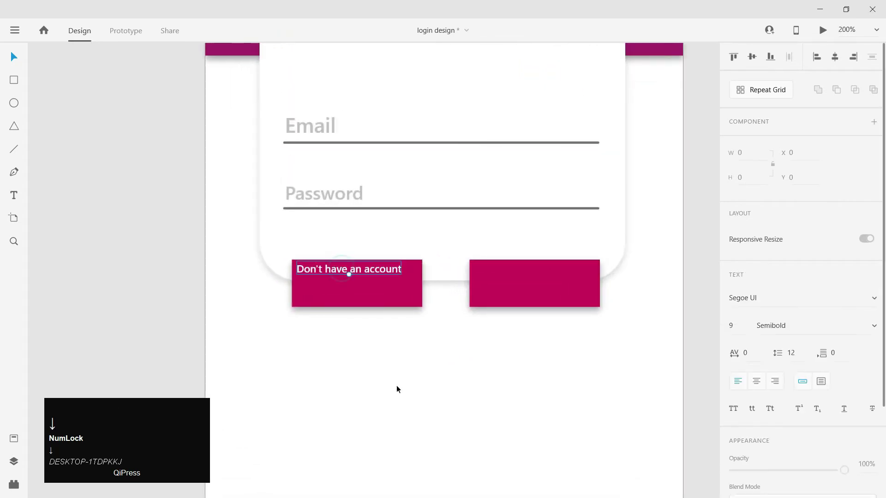
key(Down)
click(401, 388)
click(357, 269)
key(Right)
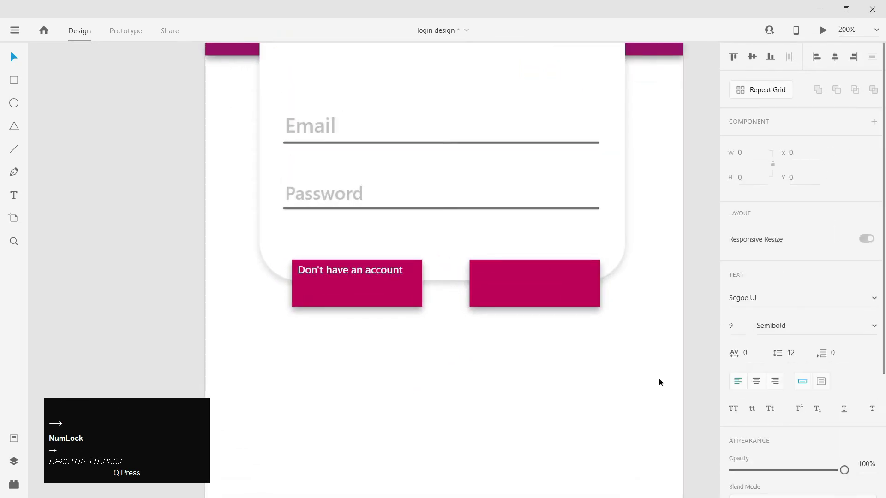
- Try Semibold Italic on the "Don't have an account" label, and set its font style to Bold Italic
scroll(845, 228, down, 4)
click(866, 226)
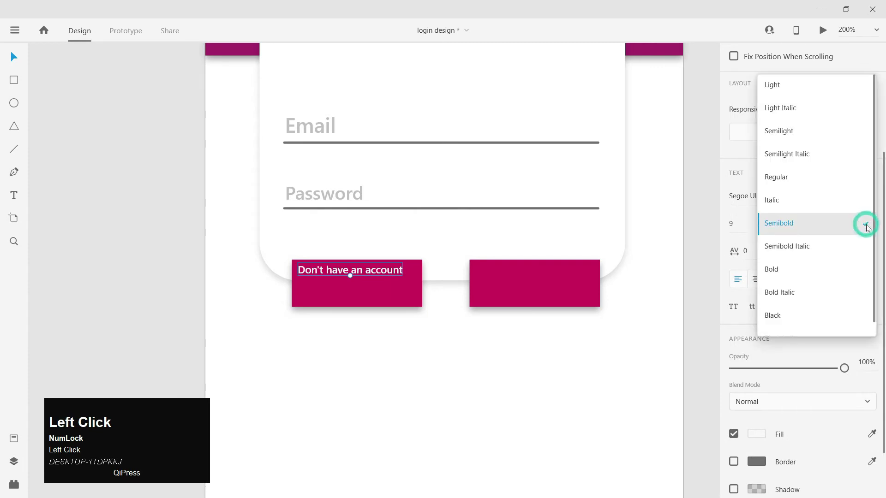
click(832, 247)
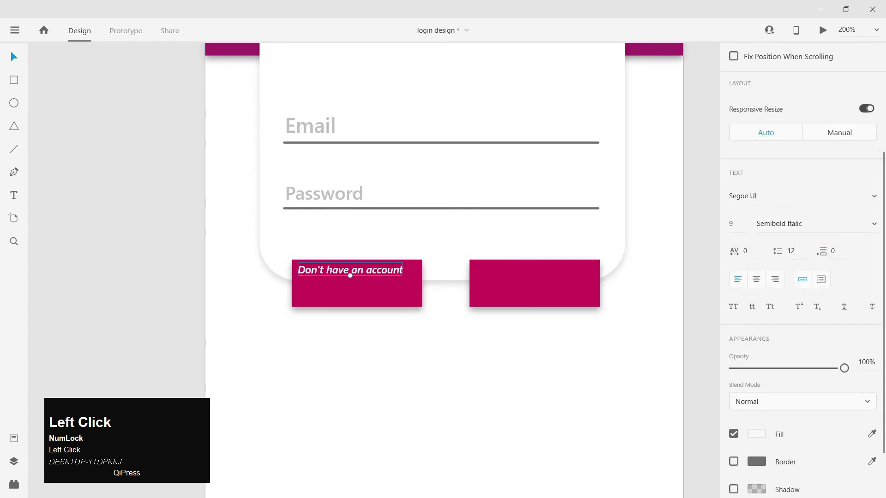
click(856, 224)
click(868, 222)
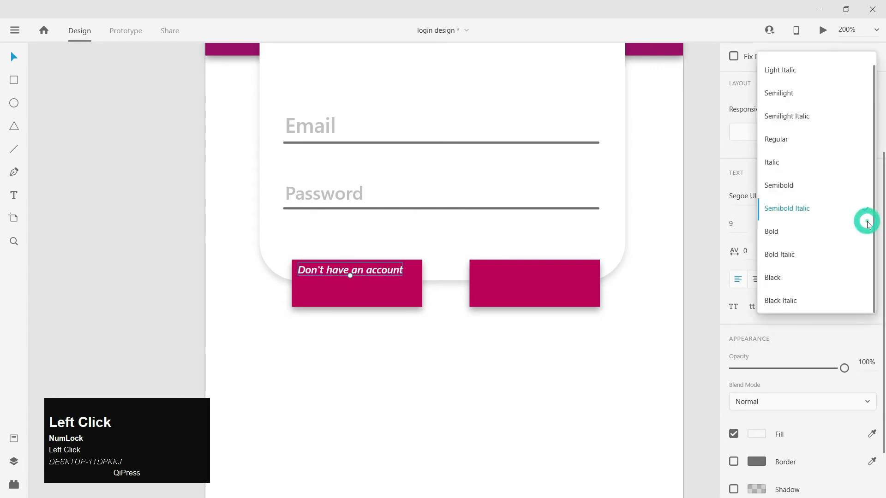
click(826, 254)
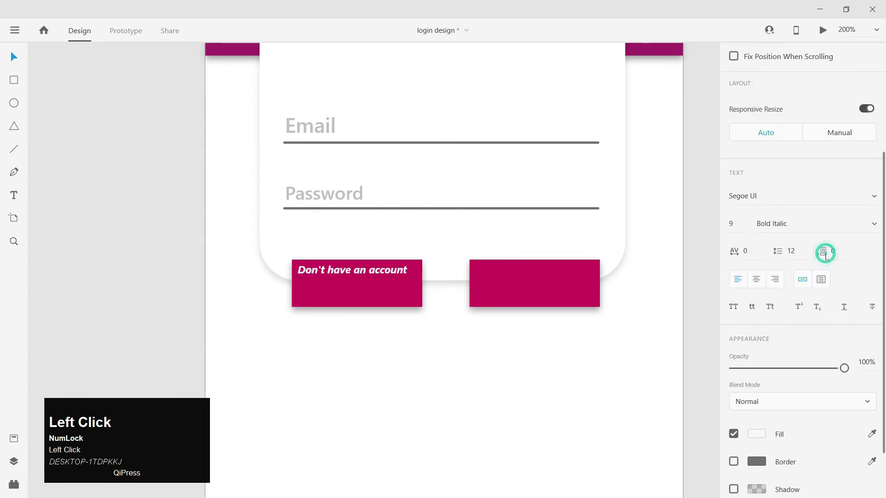
- Set the "Don't have an account" label's font style to Bold
click(861, 230)
click(817, 186)
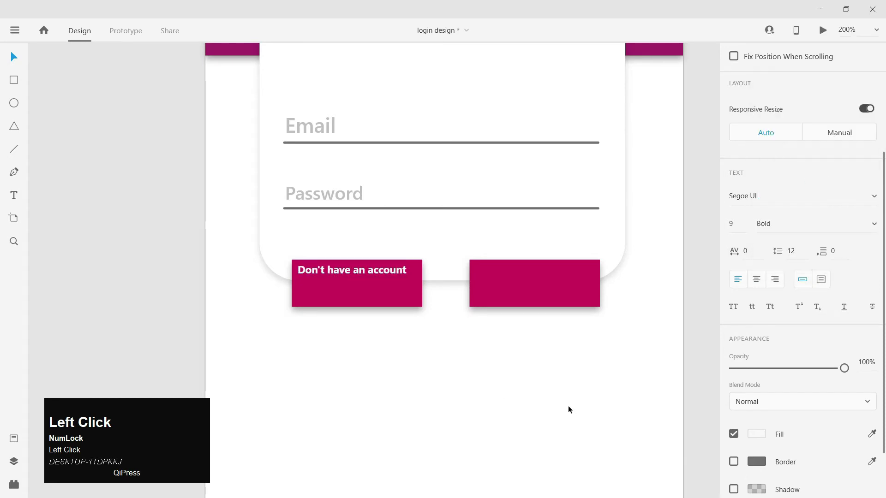
key(ctrl+equal)
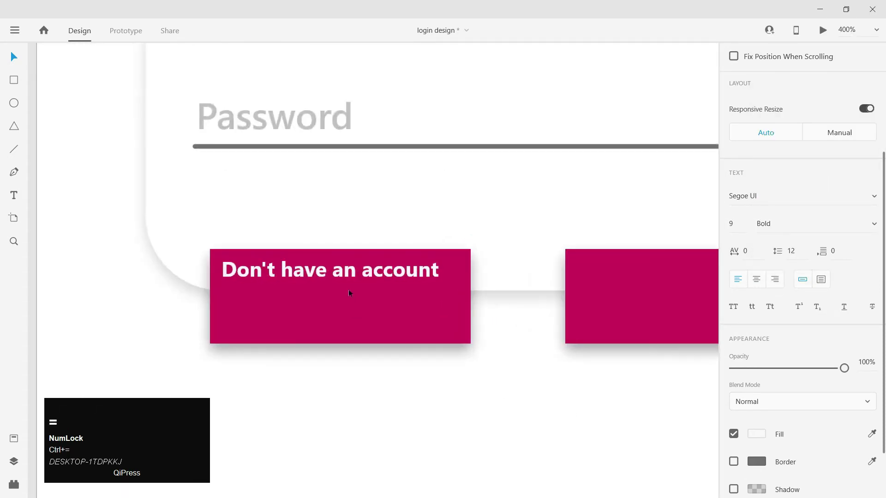
drag(330, 281, 329, 280)
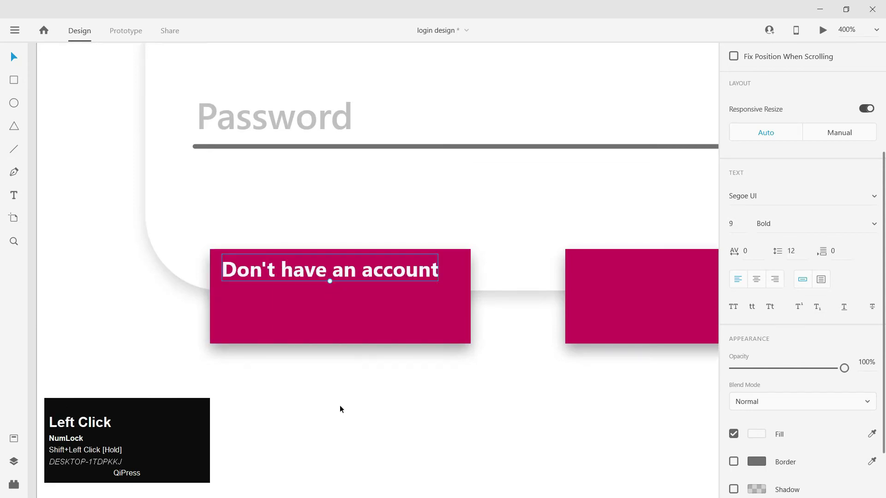
click(339, 406)
- Add the text "Sign Up" below the "Don't have an account" label on the left magenta button
drag(318, 401, 310, 360)
click(14, 197)
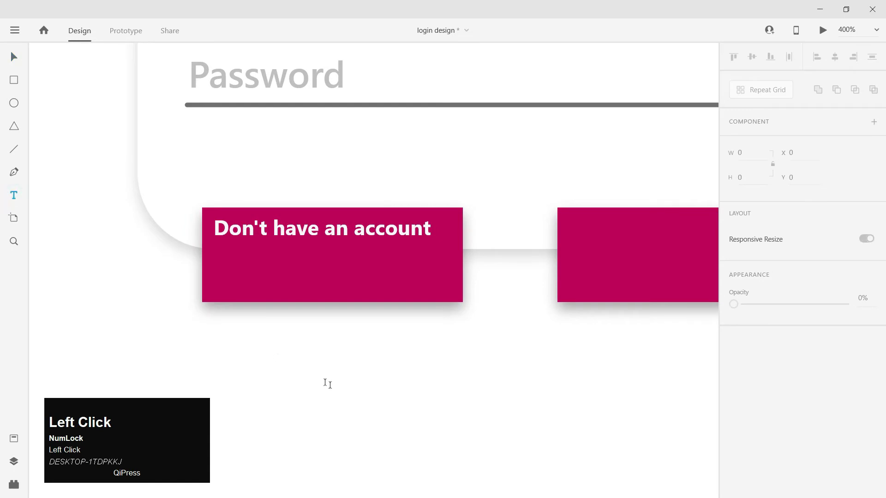
click(261, 269)
text(Sign Up)
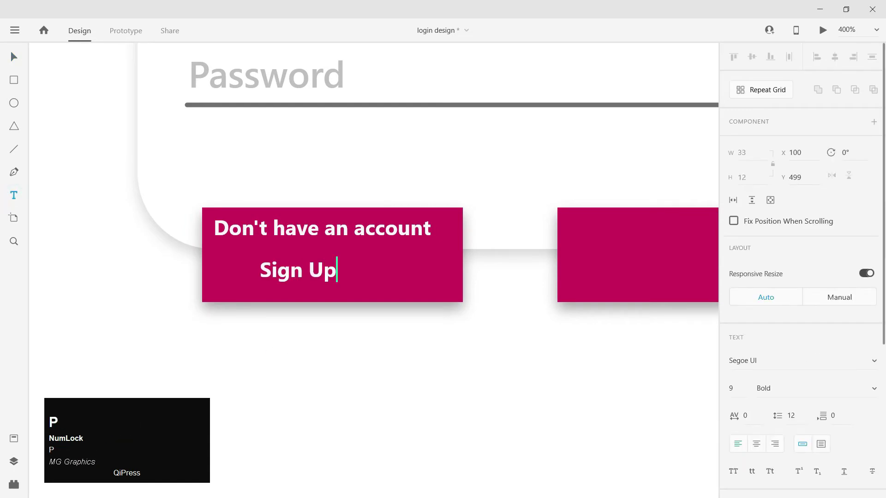
click(14, 57)
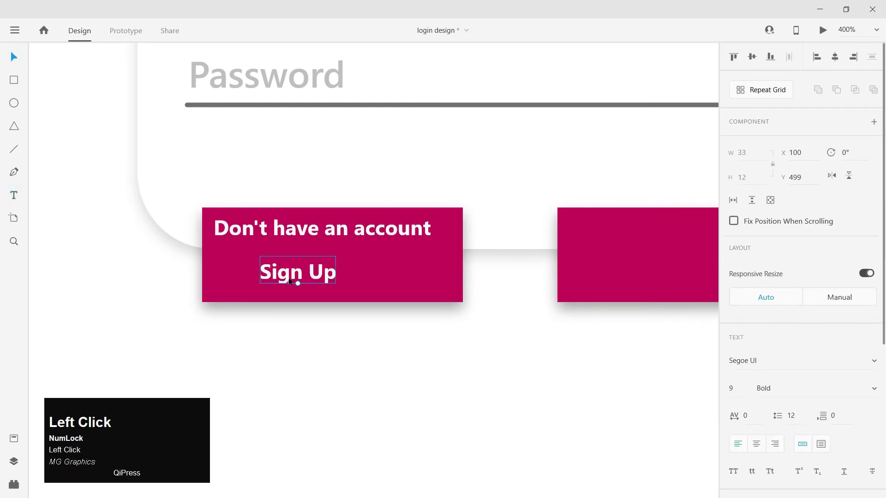
- Enlarge the "Sign Up" text to size 16 and place it at X 100, Y 491 on the left button
drag(298, 283, 329, 266)
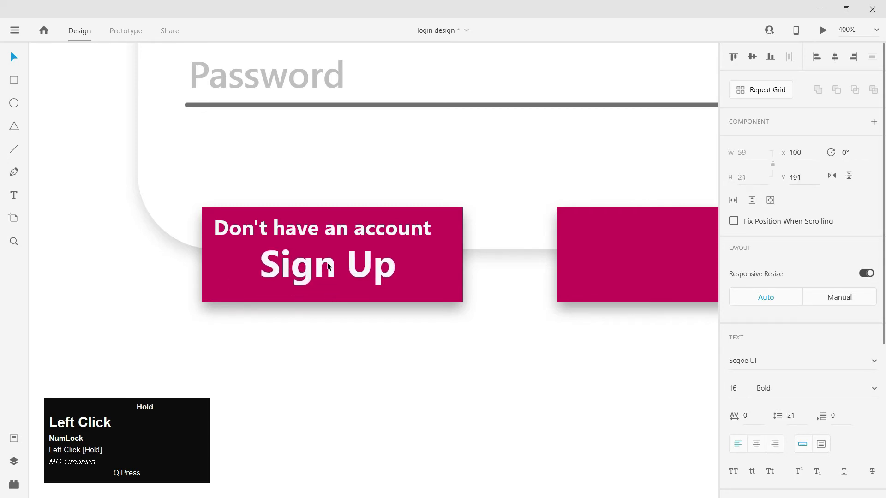
click(383, 353)
key(ctrl+minus)
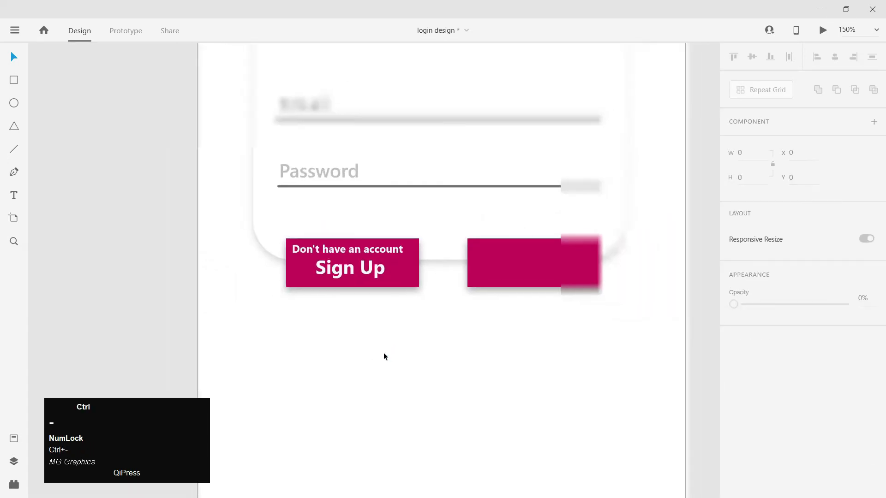
key(ctrl+minus)
- Round the corners of the Sign Up button's rectangle to a radius of 6
key(ctrl+equal)
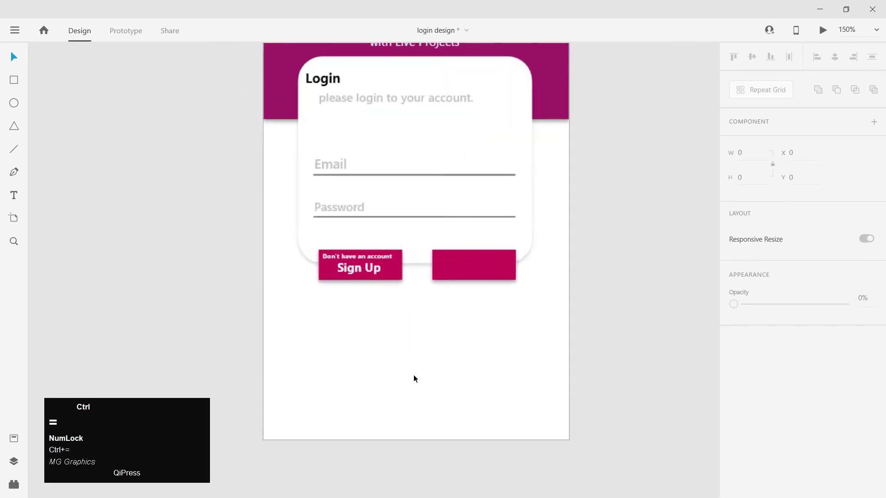
key(ctrl+equal)
key(ctrl+equal)
click(459, 284)
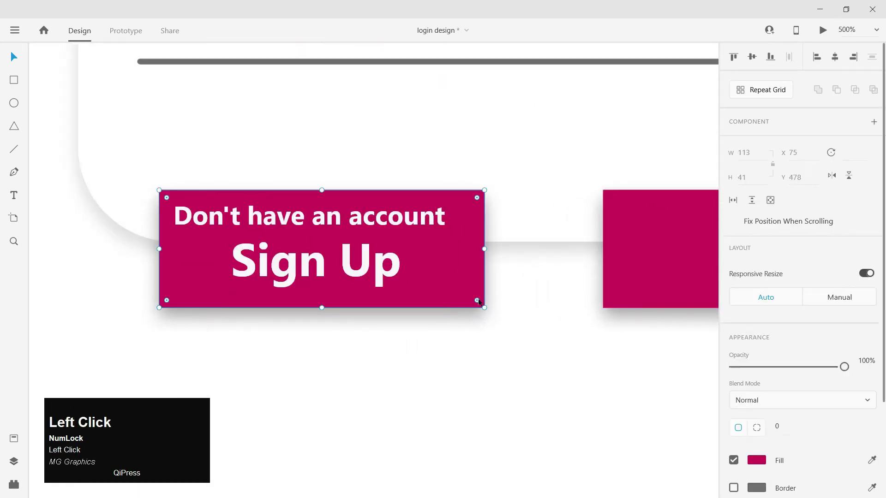
drag(476, 301, 468, 298)
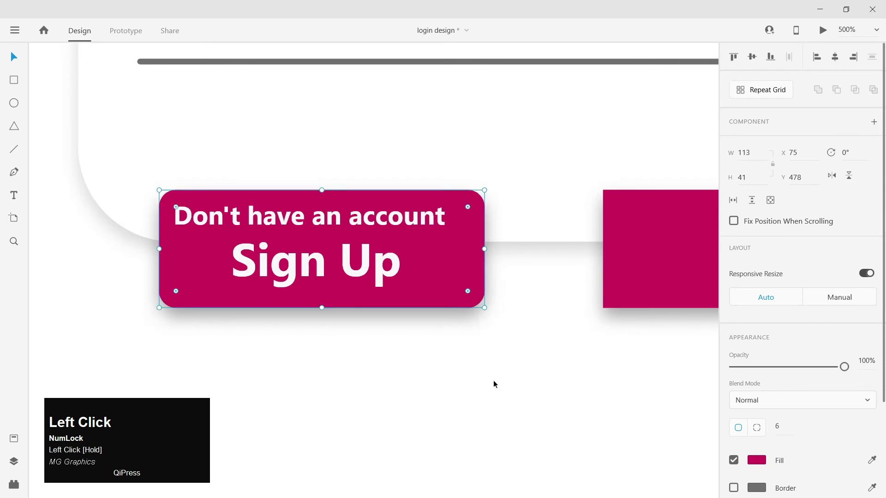
click(494, 381)
- Examine the whole login screen layout with the rounded Sign Up button
key(ctrl+minus)
key(ctrl+minus)
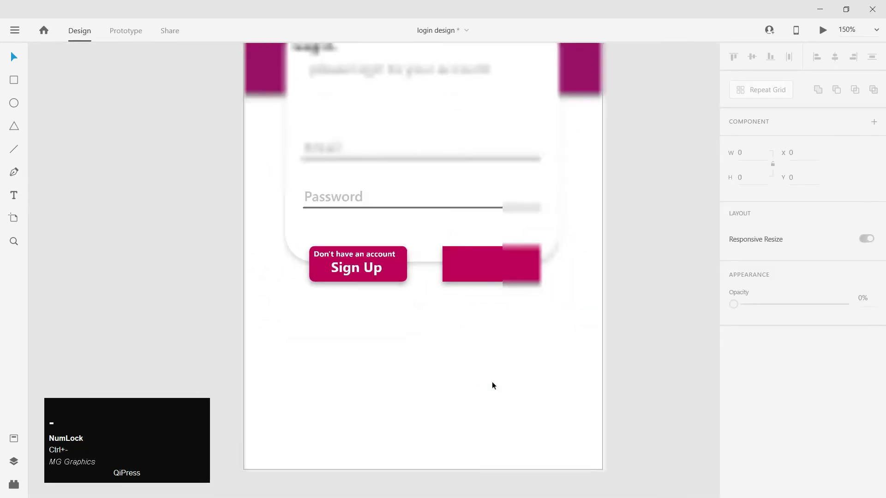
drag(487, 380, 470, 404)
key(ctrl+minus)
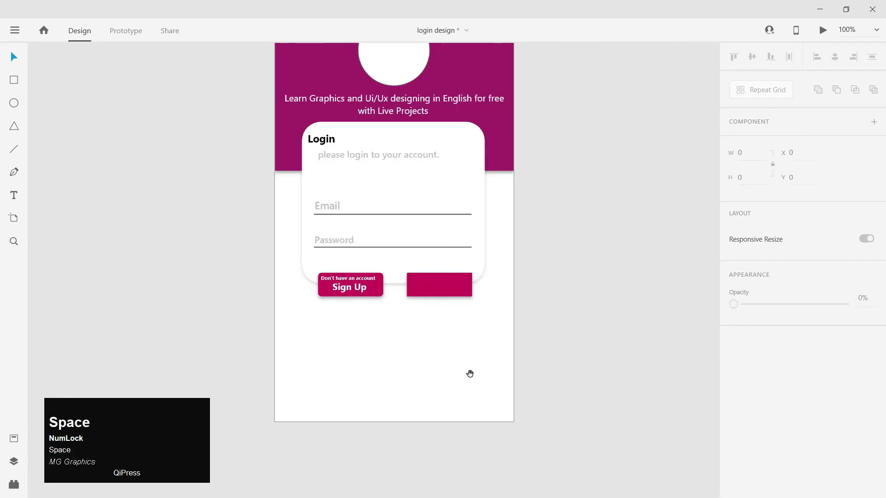
drag(469, 372, 459, 365)
key(ctrl+minus)
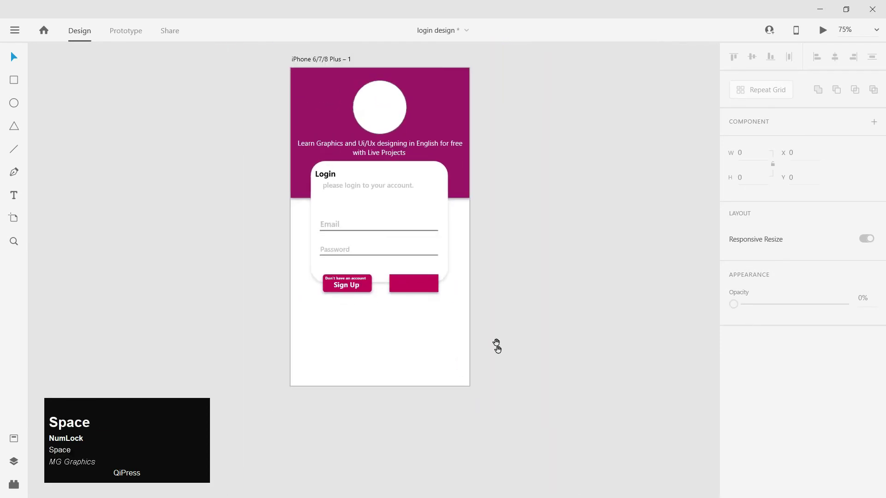
drag(497, 339, 437, 328)
- Duplicate the card's "Login" heading onto the right magenta button
key(ctrl+plus)
key(ctrl+equal)
key(ctrl+equal)
click(170, 204)
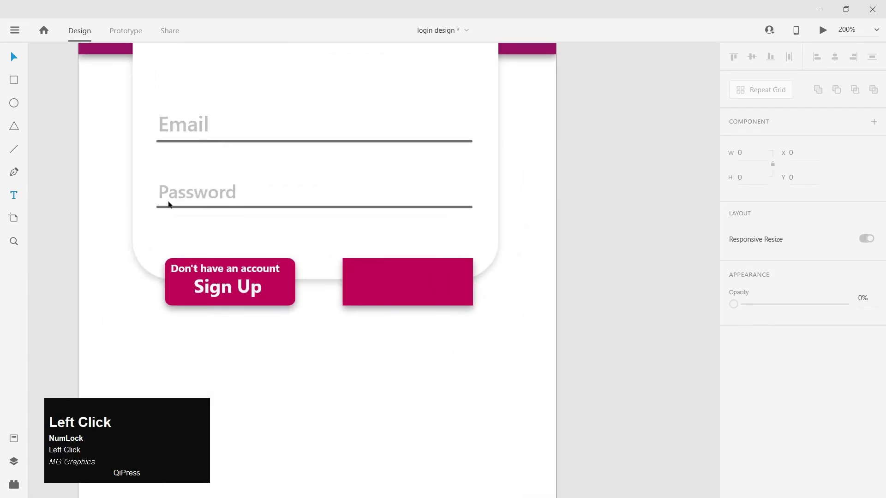
drag(236, 154, 223, 229)
click(166, 73)
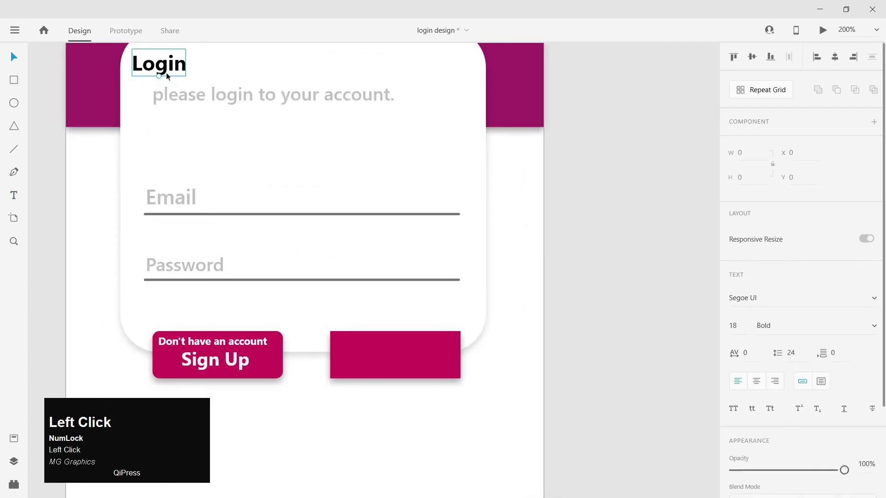
key(alt)
drag(314, 286, 399, 359)
- Change the copied "Login" text's fill to near-white #FDFDFD
scroll(757, 438, down, 5)
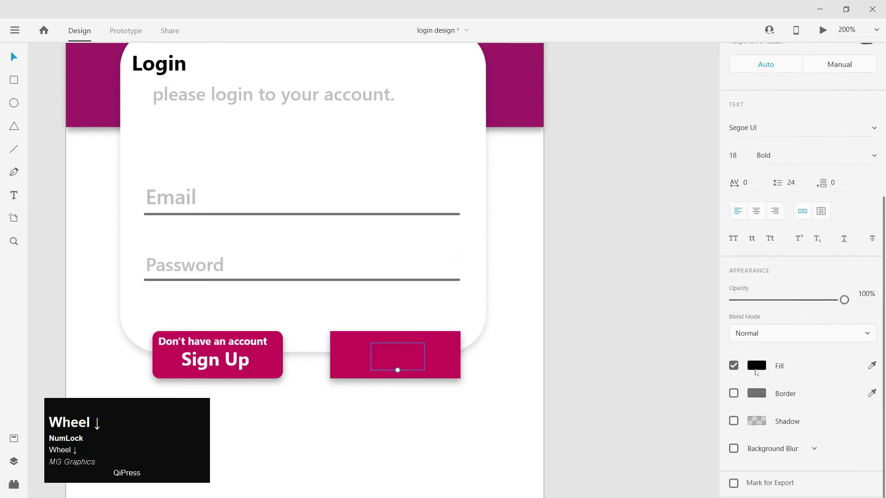
click(757, 366)
drag(603, 288, 580, 291)
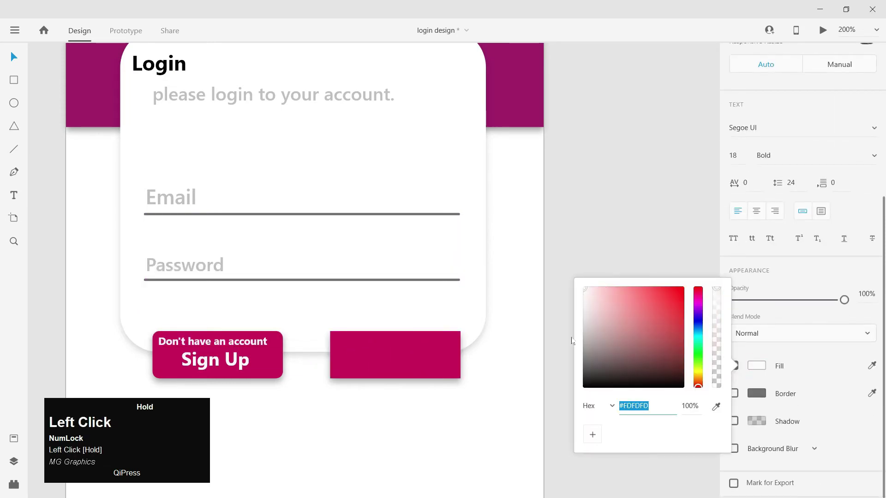
- Send the right button's rectangle behind the copied "Login" text and move the text to X 262, Y 484
click(397, 351)
key(ctrl+bracketleft)
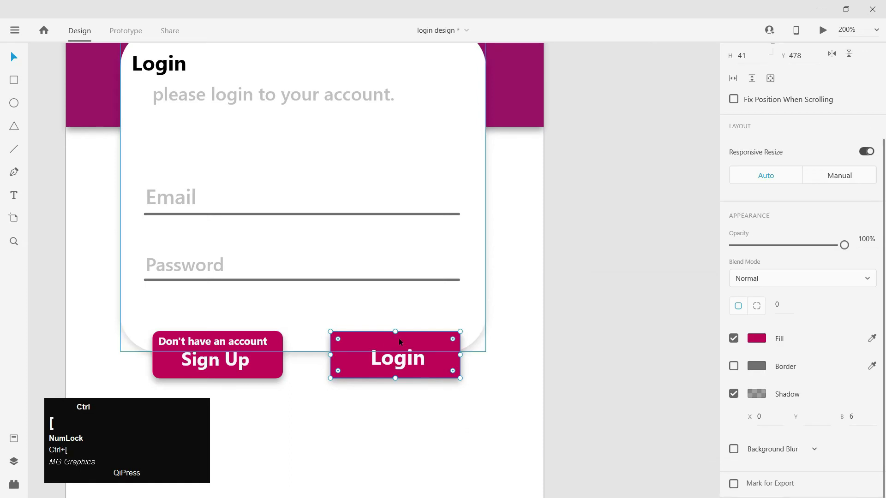
drag(381, 367, 381, 362)
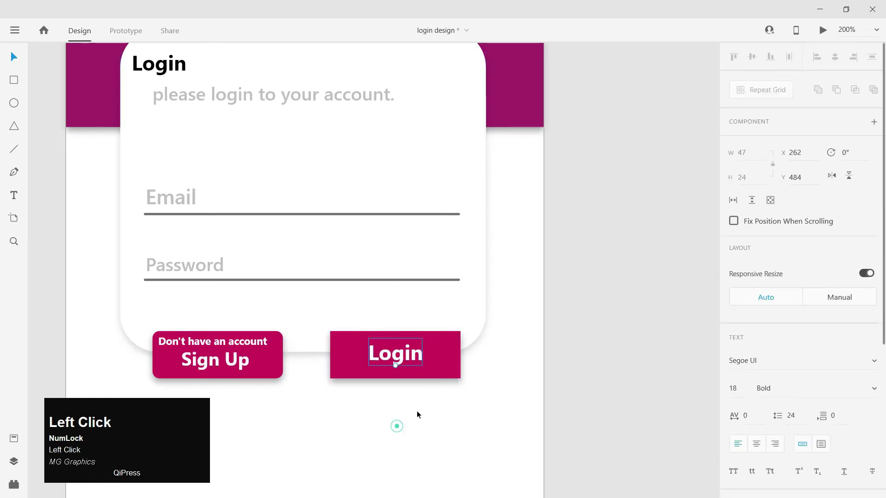
- Round the corners of the Login button's rectangle to a radius of 7
click(450, 334)
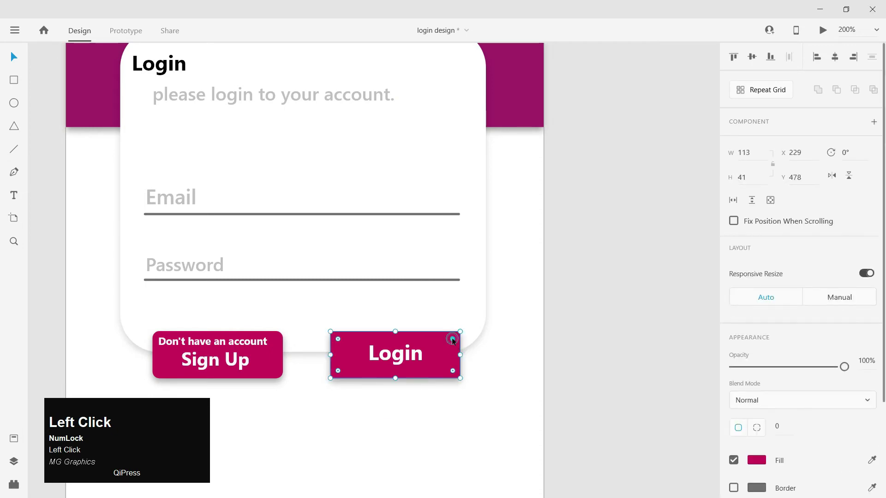
drag(452, 340, 451, 343)
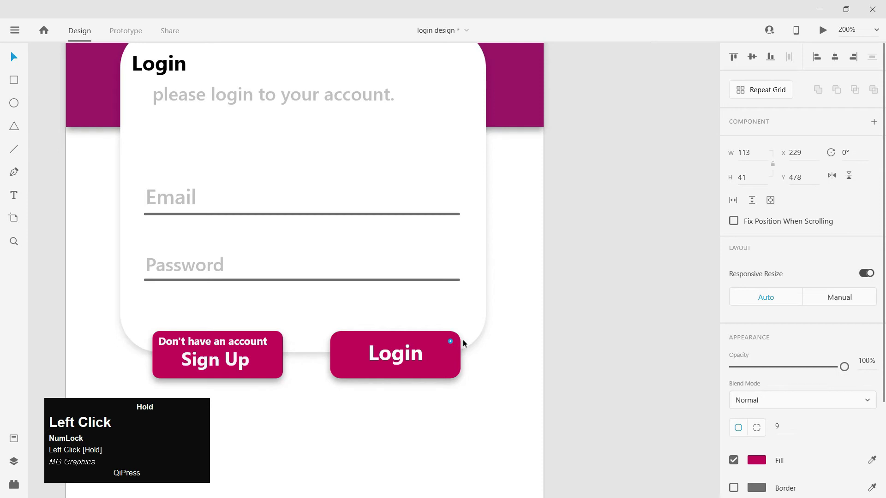
drag(463, 342, 463, 342)
click(467, 425)
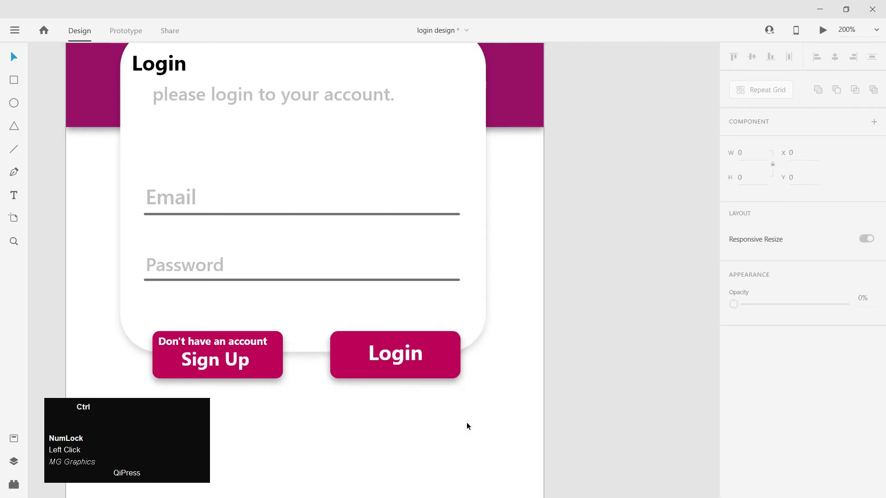
- Enlarge the Login button's text to size 19 and reposition it at X 259, Y 483
key(ctrl+=)
drag(501, 415, 510, 304)
click(432, 280)
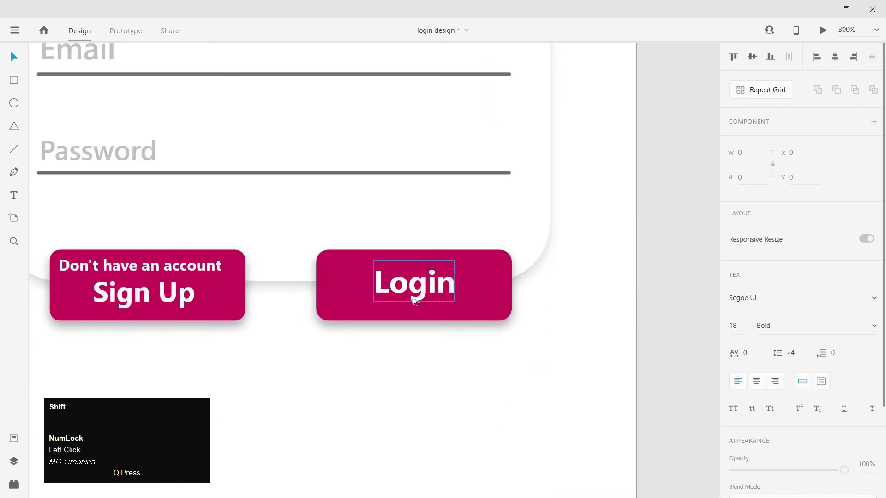
drag(415, 302, 419, 308)
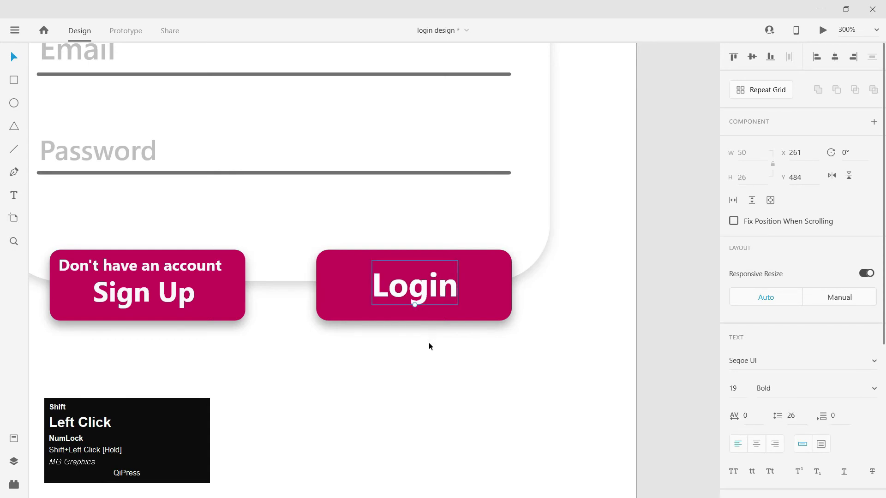
drag(428, 346, 436, 356)
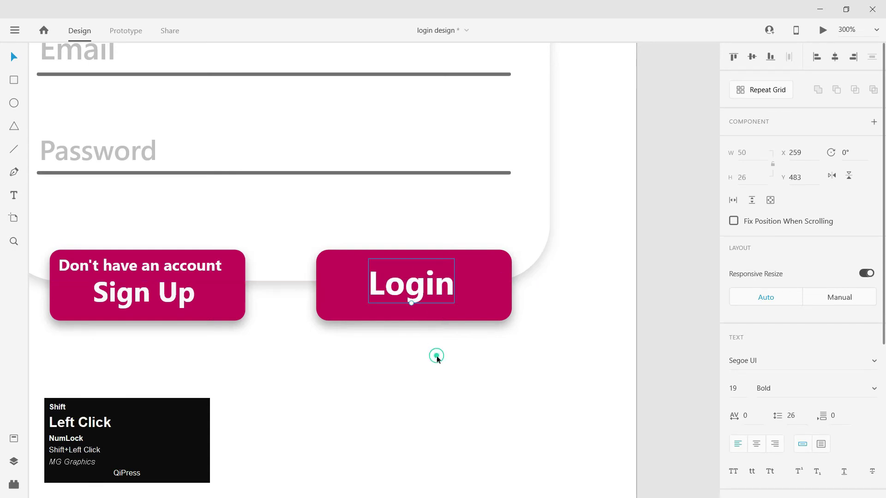
- Change the Login button's rectangle fill to a muted blue
key(ctrl+minus)
key(ctrl+minus)
shift+click(430, 282)
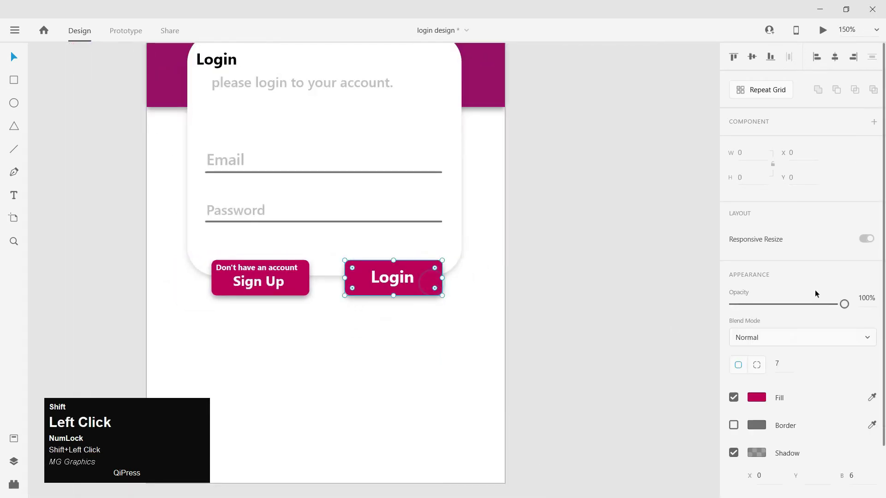
scroll(815, 293, down, 2)
shift+click(757, 341)
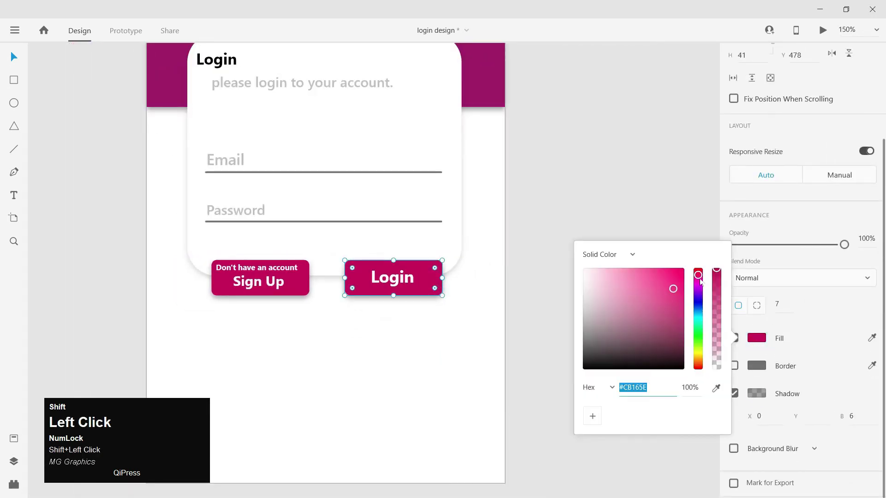
drag(700, 282, 696, 316)
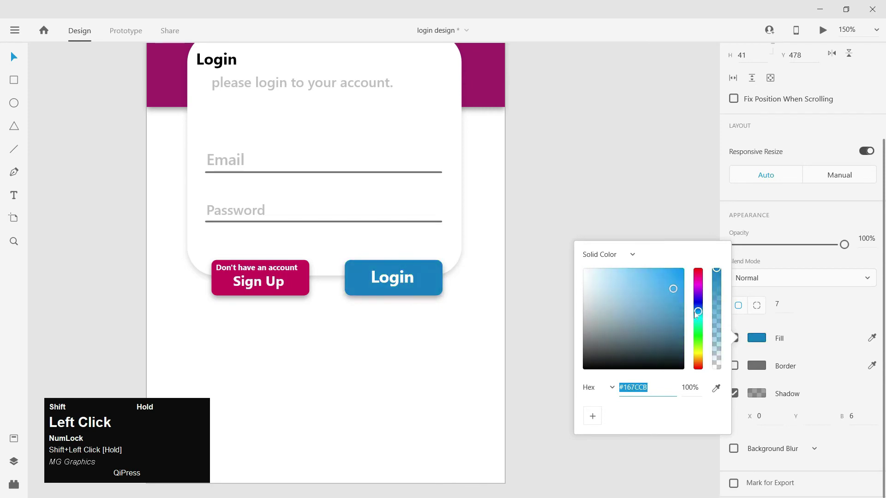
click(670, 310)
key(ctrl+shift+a)
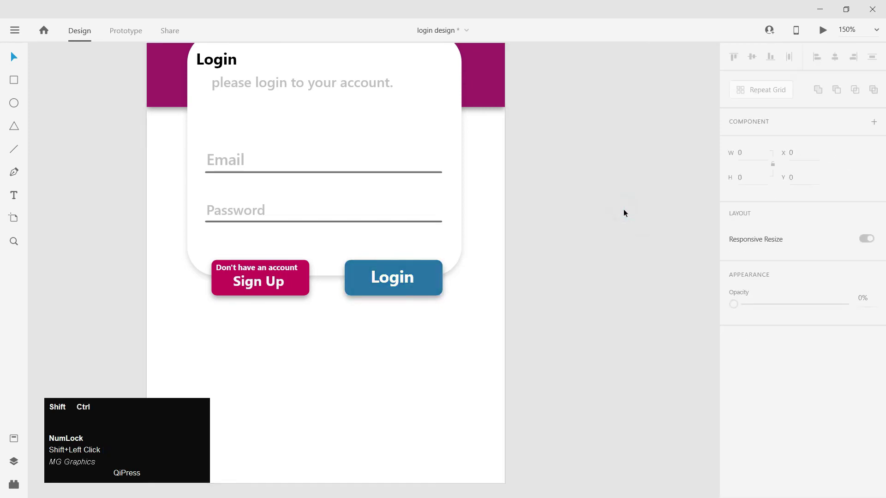
- Set the black shadow's opacity to about 27% on both the Sign Up and Login button rectangles
key(ctrl+minus)
key(ctrl+minus)
key(ctrl+shift+equal)
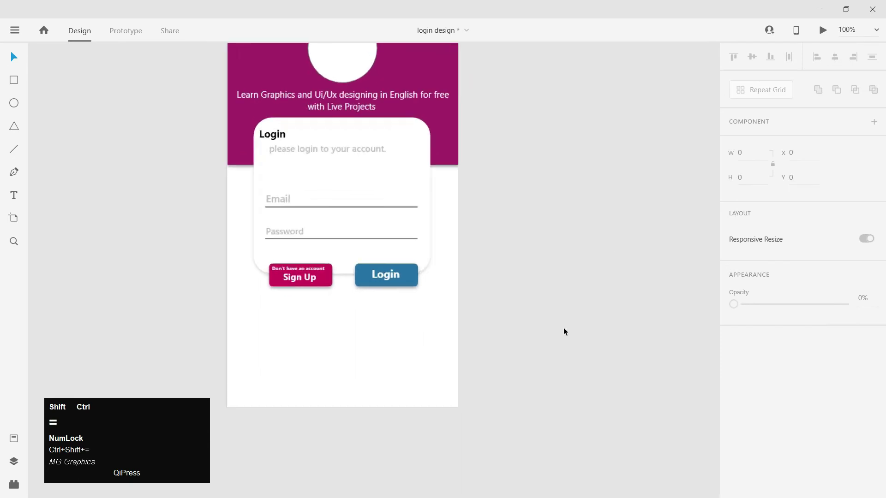
key(ctrl+shift+equal)
shift+click(434, 302)
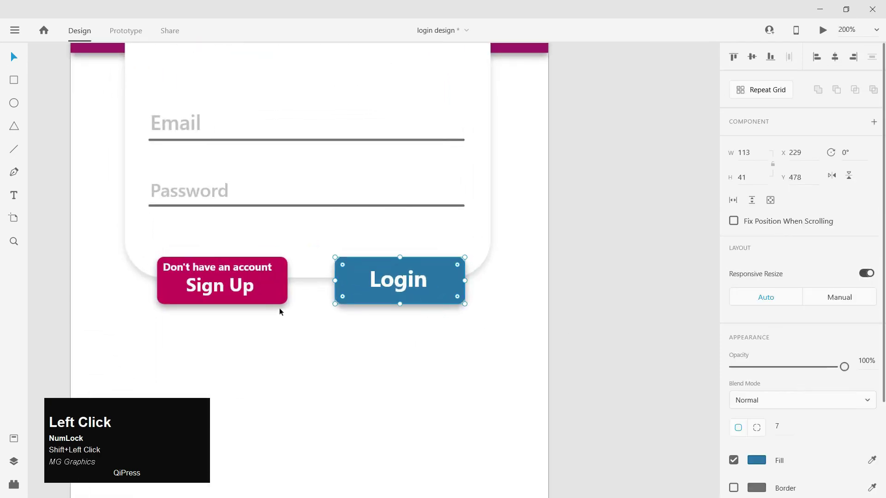
shift+click(273, 295)
scroll(776, 407, down, 3)
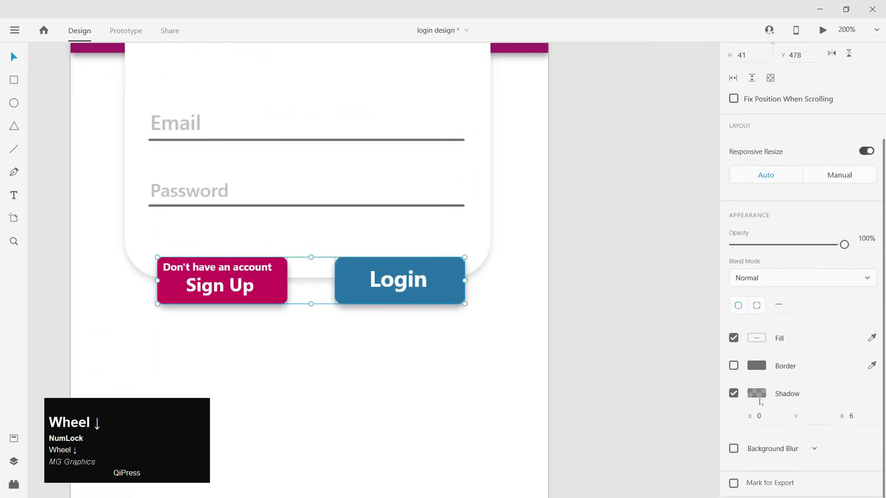
click(759, 397)
drag(714, 387, 718, 392)
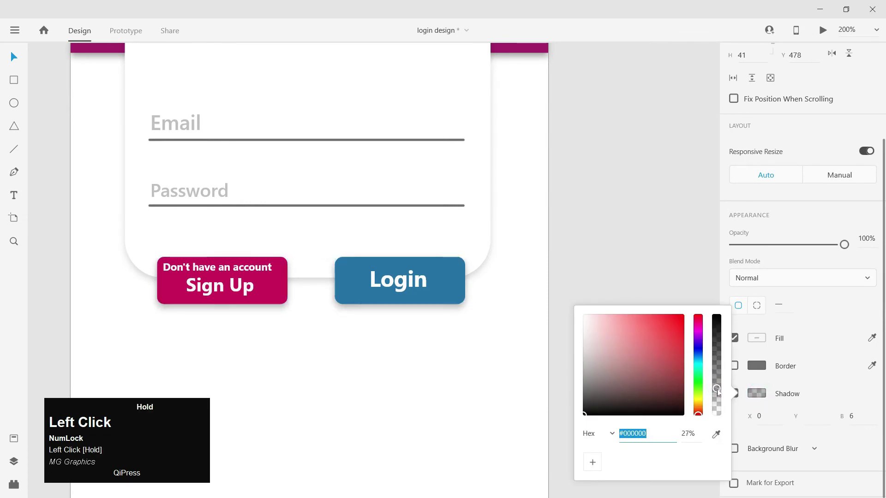
click(629, 246)
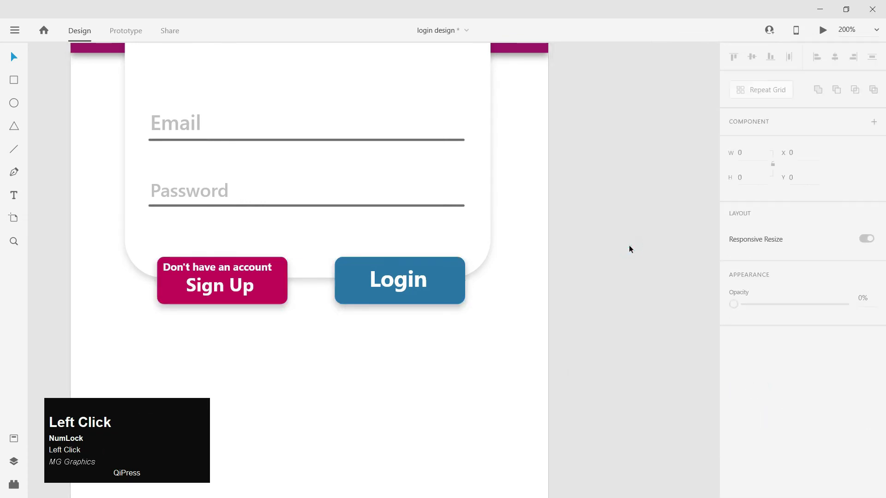
- Add the text "Forgot password?" in Segoe UI Bold, size 18, beside the artboard
key(ctrl+minus)
key(ctrl+minus)
key(ctrl+minus)
drag(549, 230, 583, 253)
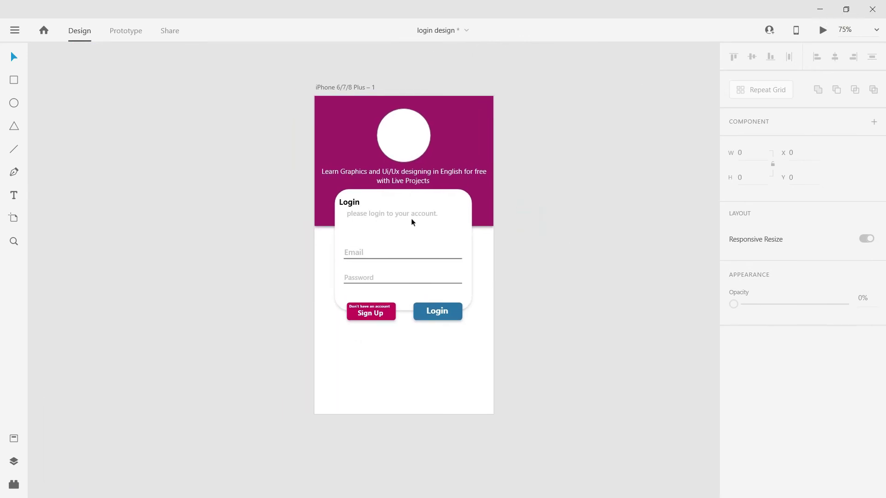
click(110, 325)
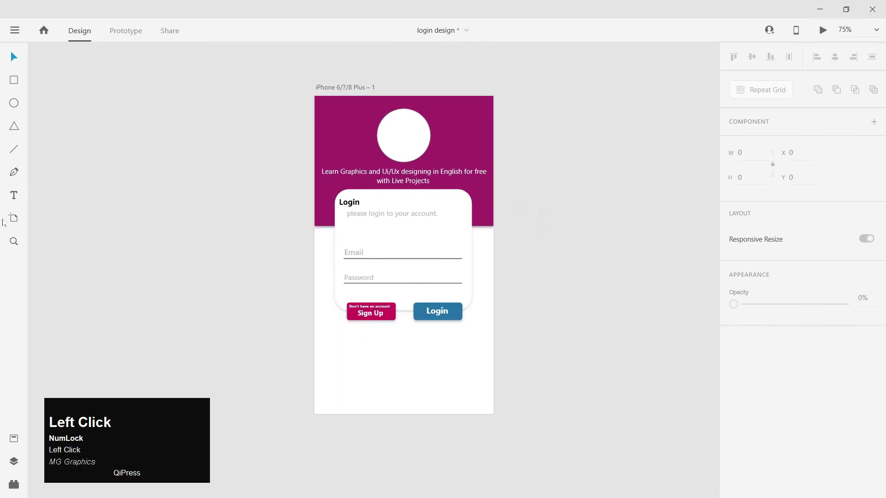
click(252, 281)
text(Forgot password)
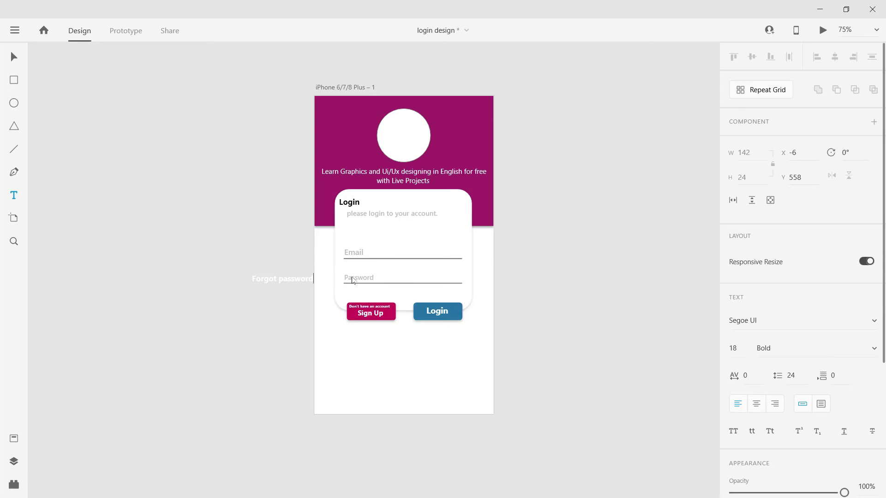
text(/)
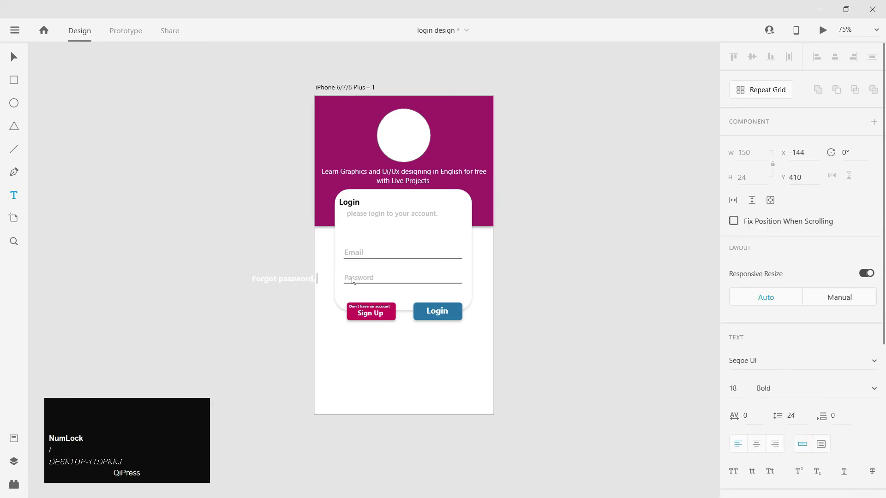
key(BackSpace)
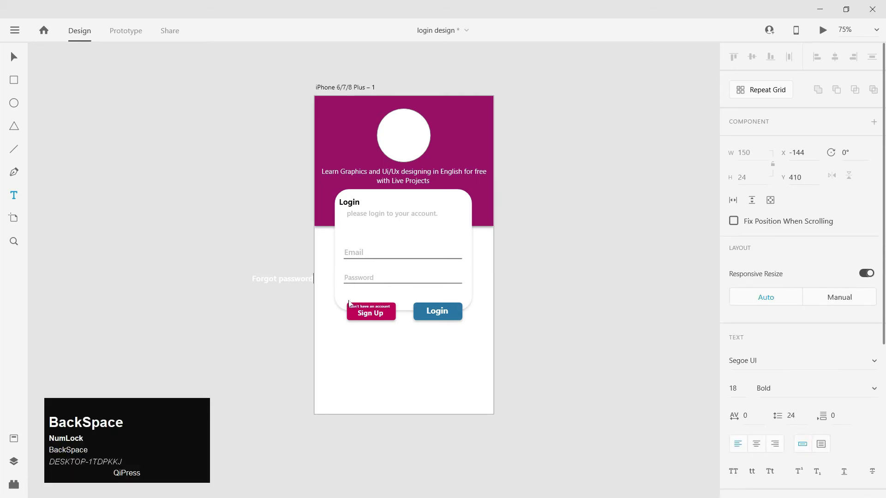
text(/)
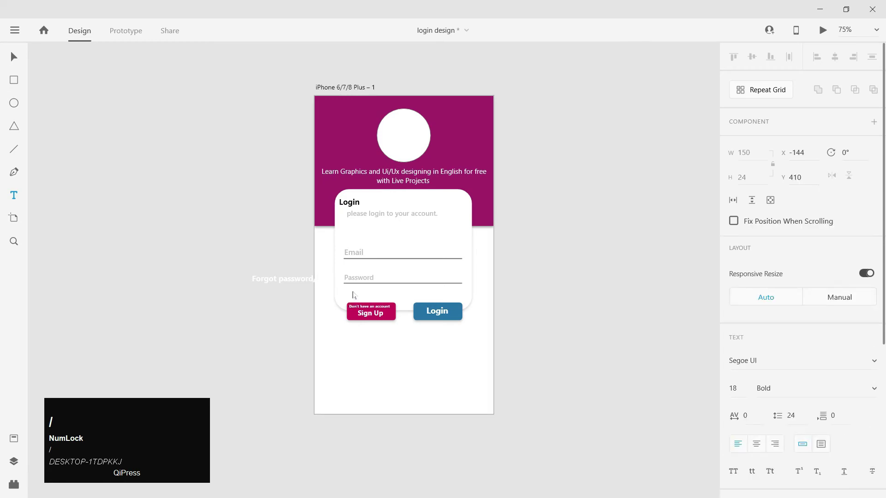
key(BackSpace)
text(?)
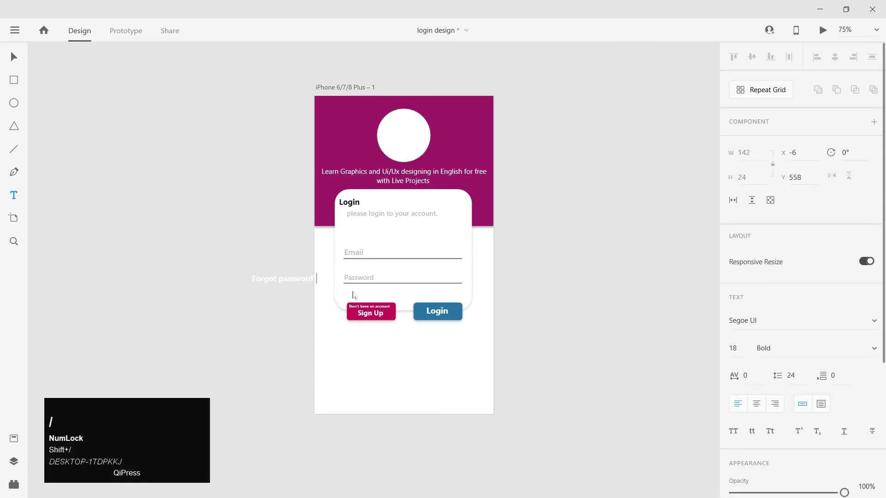
- Move the "Forgot password?" text below the buttons to X 120, Y 570 and fill it with the header's magenta
click(14, 56)
click(296, 280)
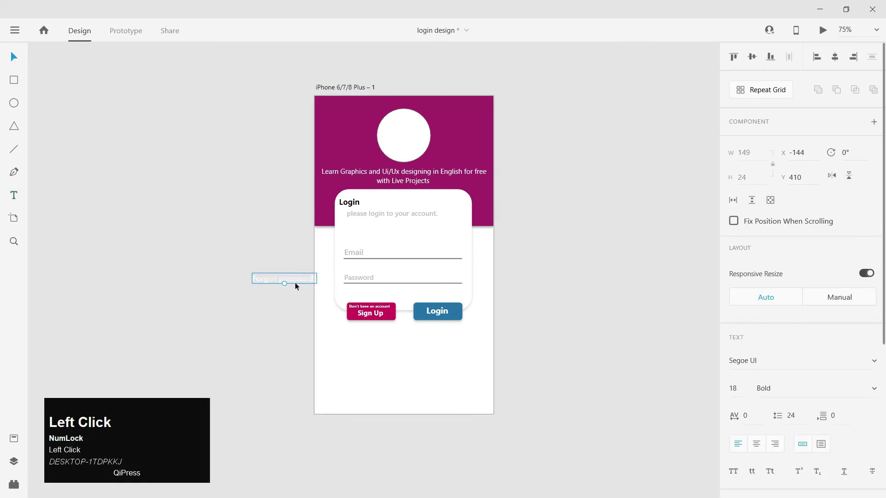
drag(339, 317, 410, 350)
scroll(757, 407, down, 5)
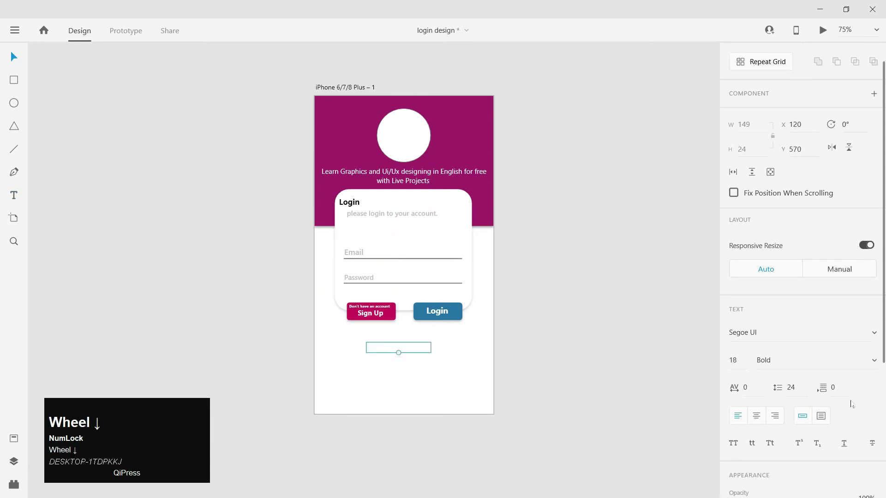
click(872, 366)
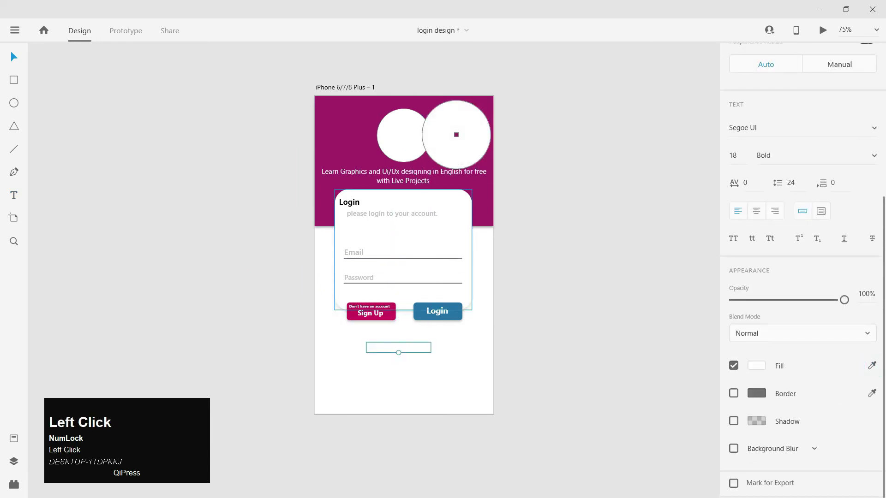
click(455, 134)
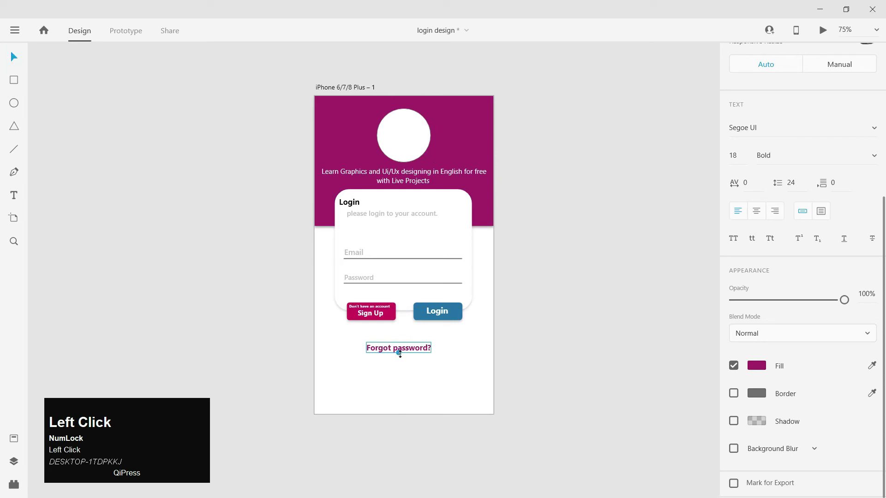
- Enlarge the "Forgot password?" text to size 20 and position it centered just beneath the Sign Up and Login buttons
drag(398, 352, 408, 336)
key(ctrl+equal)
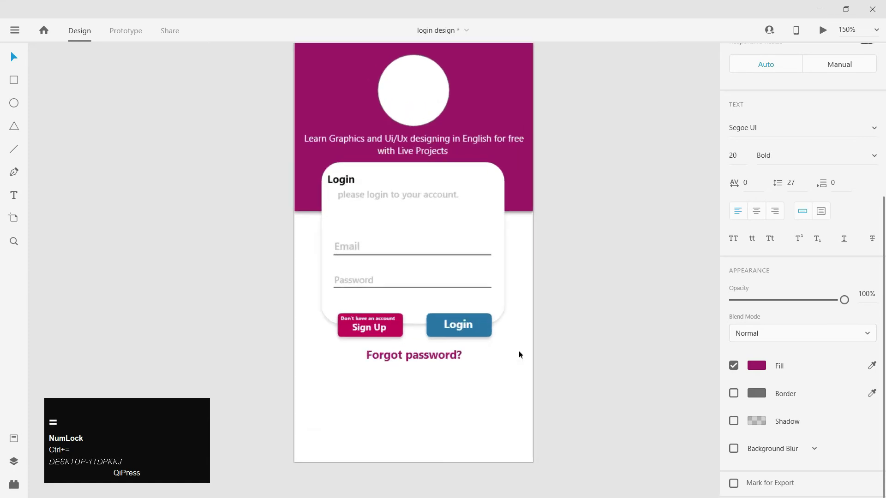
key(space)
drag(515, 327, 502, 217)
key(Left)
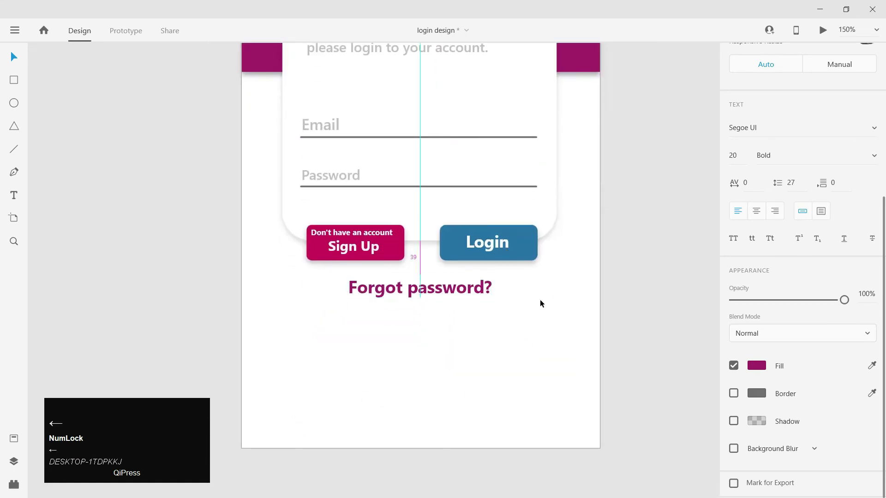
key(Left)
key(Left)
key(Left)
key(Down)
- Change the "Forgot password?" text fill to purple, #A330BB
scroll(763, 367, down, 1)
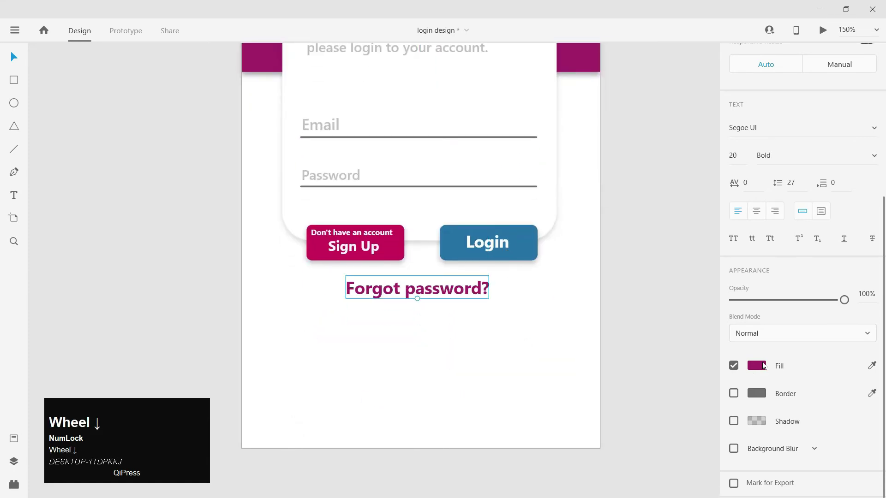
click(757, 366)
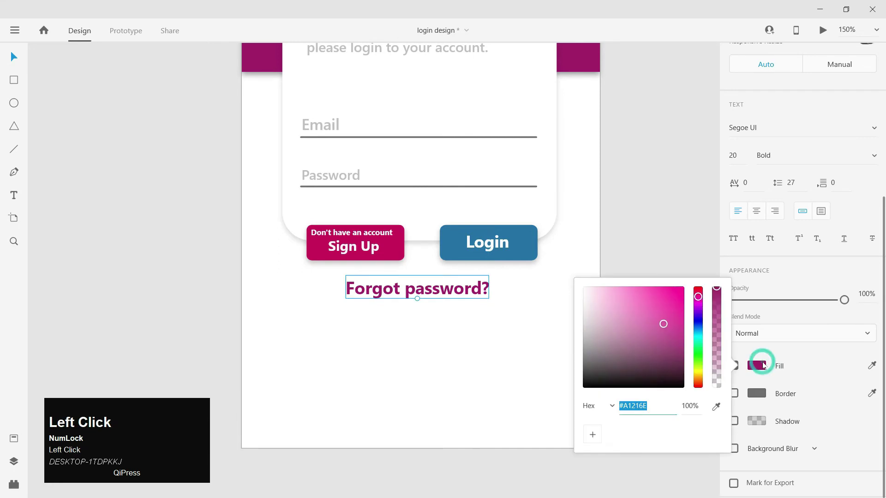
click(645, 310)
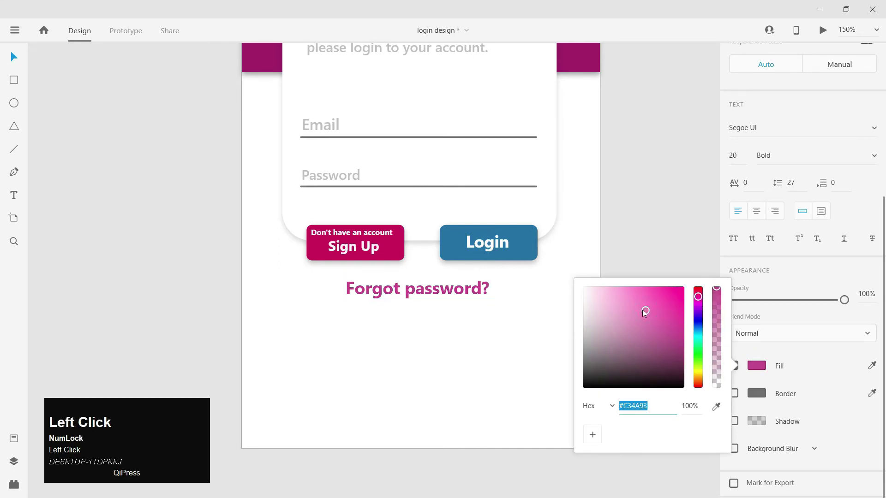
click(698, 306)
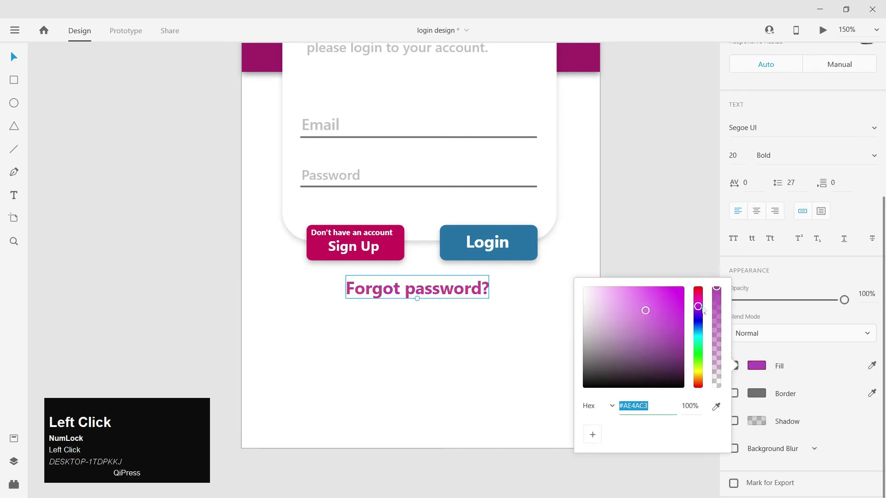
click(657, 313)
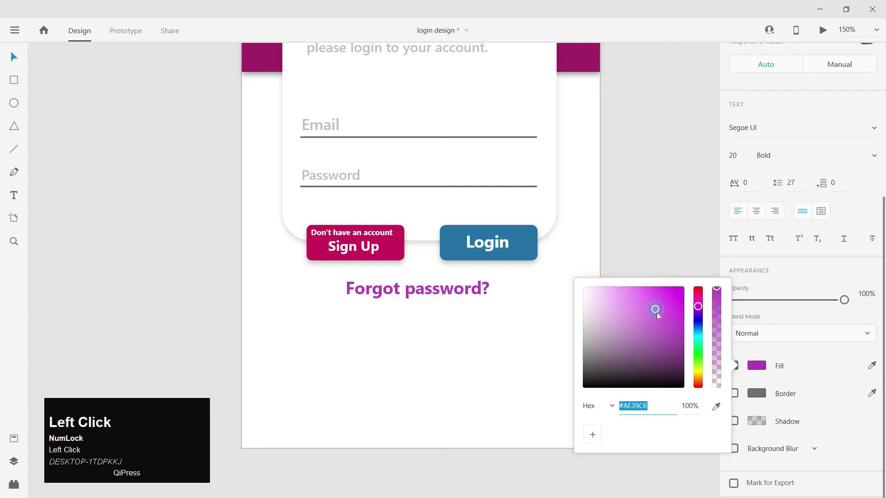
click(647, 223)
- Add the text "Or Login With" in Segoe UI Bold, size 20, below the artboard
key(ctrl+minus)
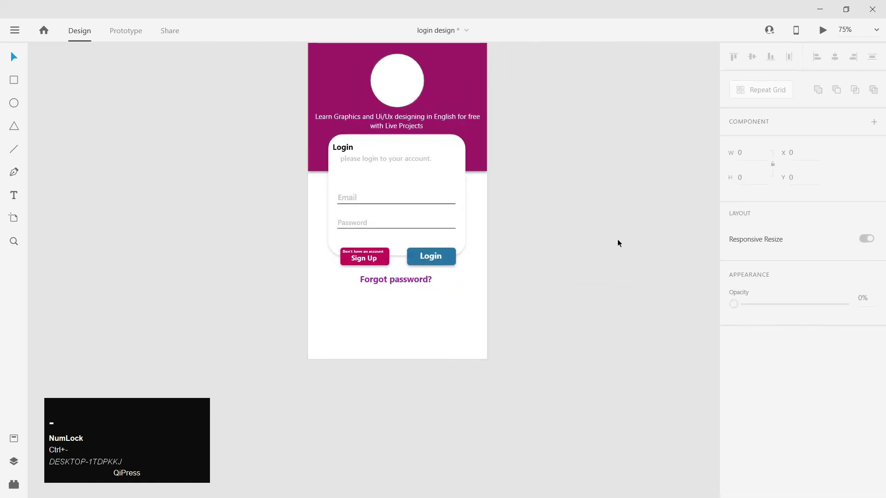
click(607, 266)
key(space)
key(ctrl+minus)
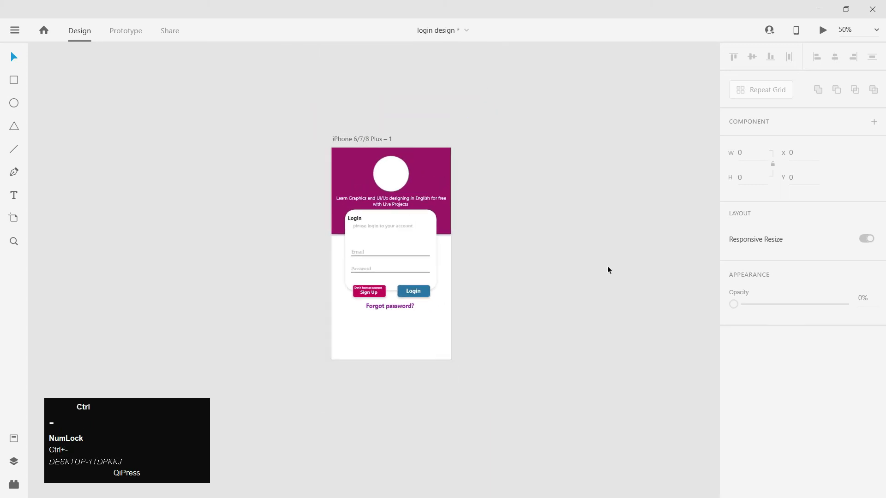
key(ctrl+equal)
click(584, 360)
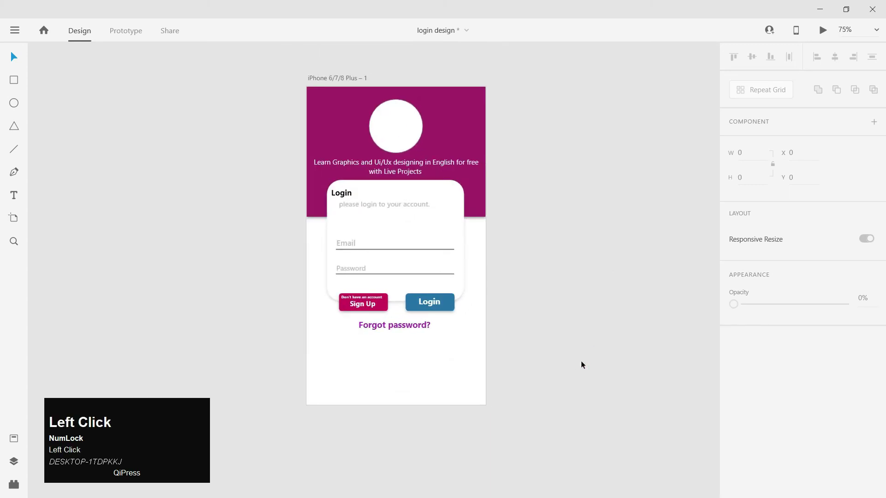
key(ctrl+equal)
click(27, 237)
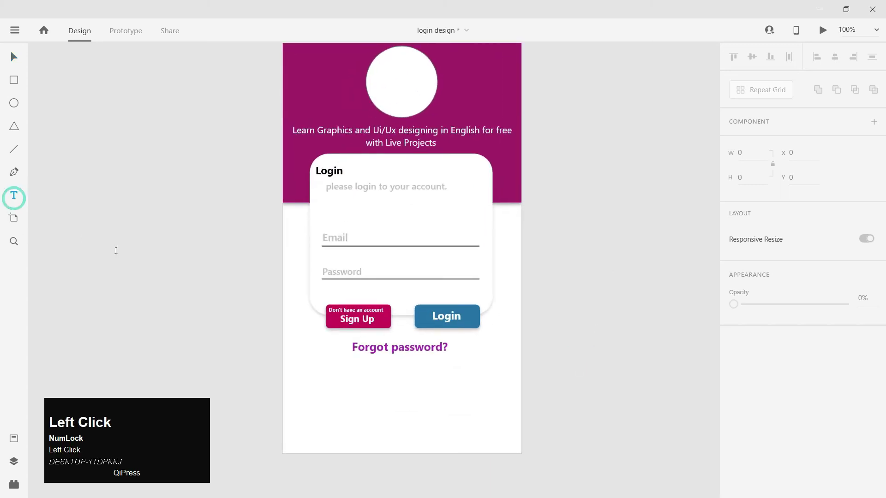
scroll(115, 250, down, 5)
click(312, 325)
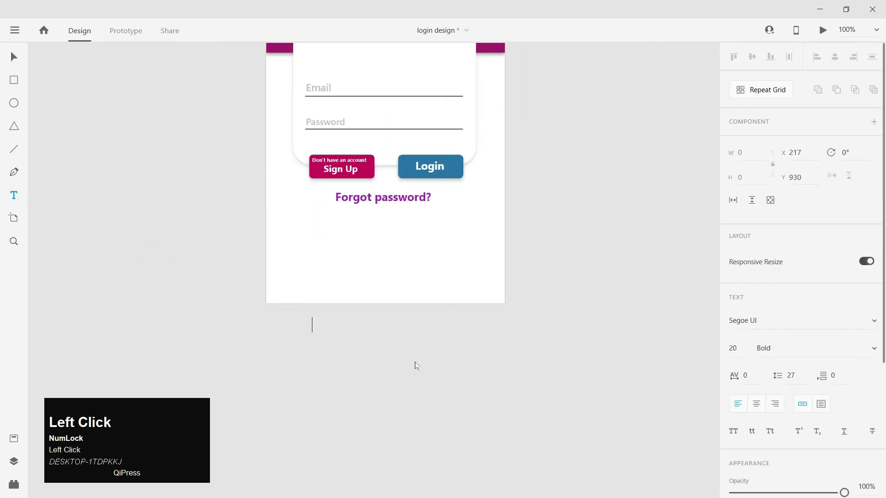
text(Or Login W)
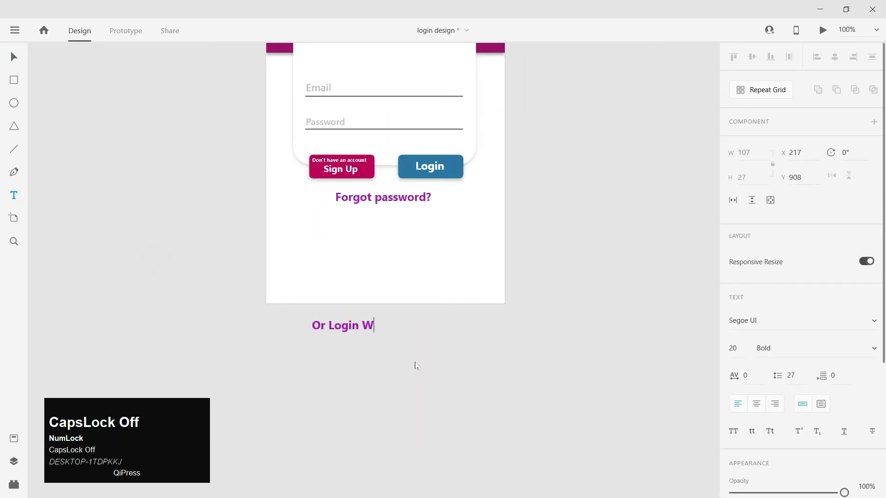
text(ith)
- Place the "Or Login With" text at size 14 beneath "Forgot password?" and fill it with grey, about #9A9A9A
click(335, 310)
drag(349, 326, 380, 235)
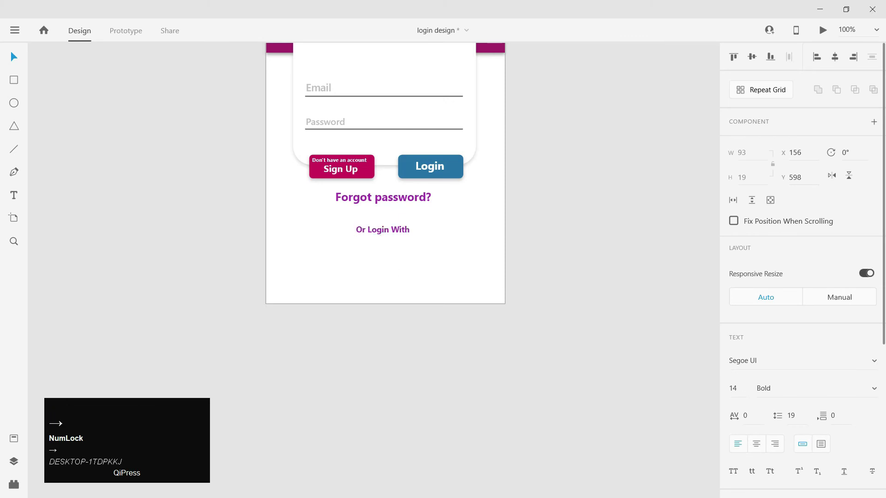
scroll(830, 415, down, 5)
click(763, 369)
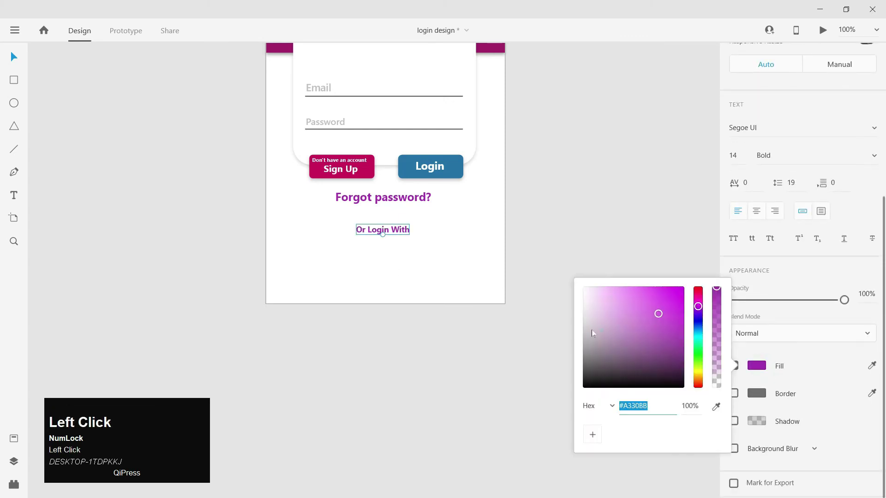
drag(592, 332, 573, 332)
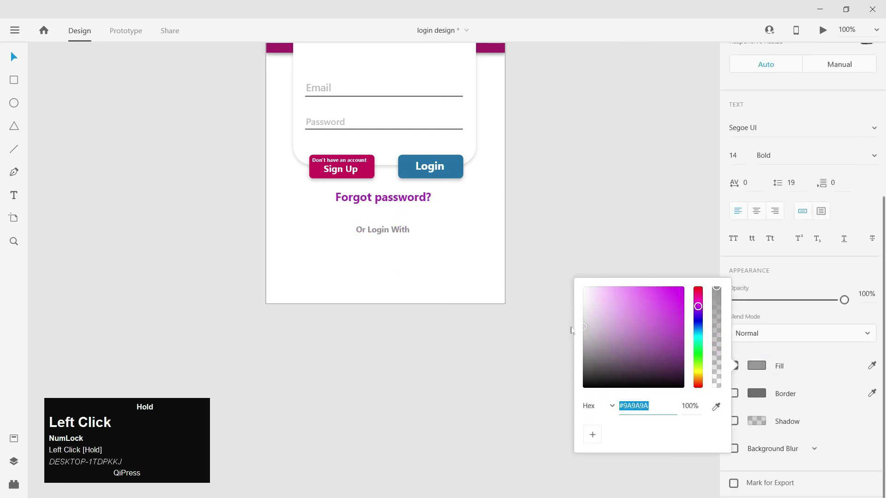
click(541, 209)
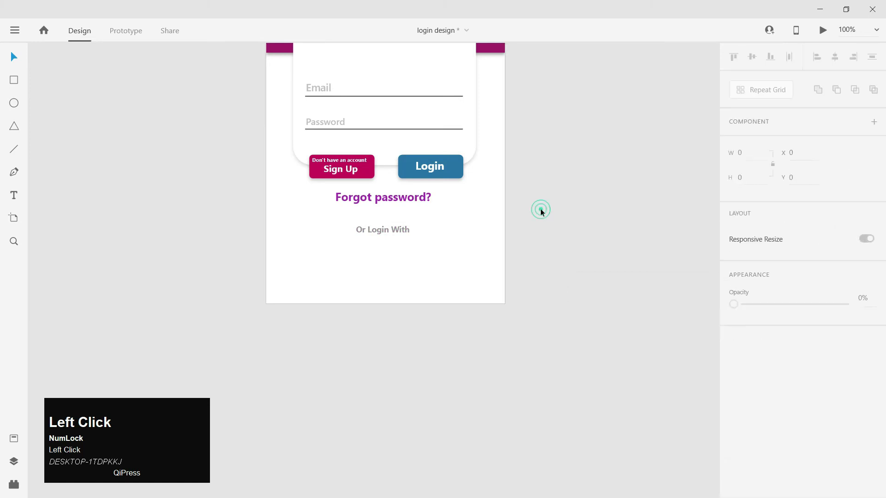
- Nudge the "Or Login With" text upward, closer to the "Forgot password?" text
key(ctrl+minus)
drag(507, 243, 508, 334)
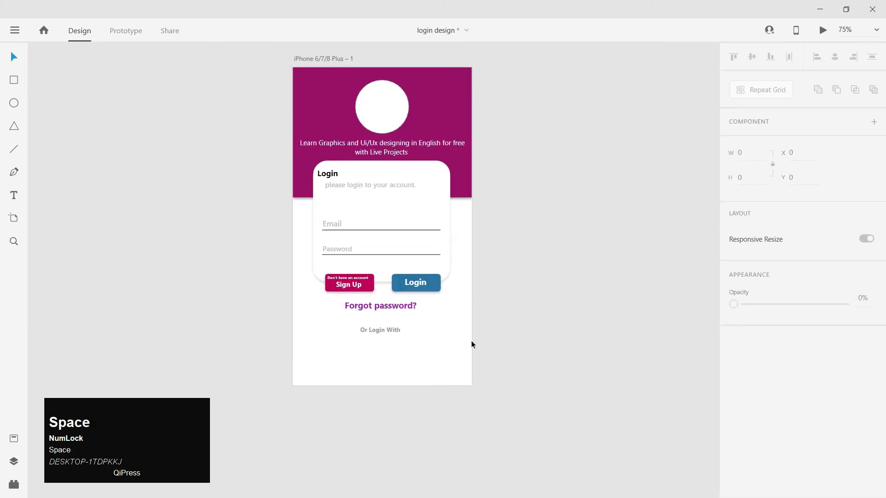
click(395, 310)
drag(381, 311, 382, 310)
click(423, 432)
click(389, 329)
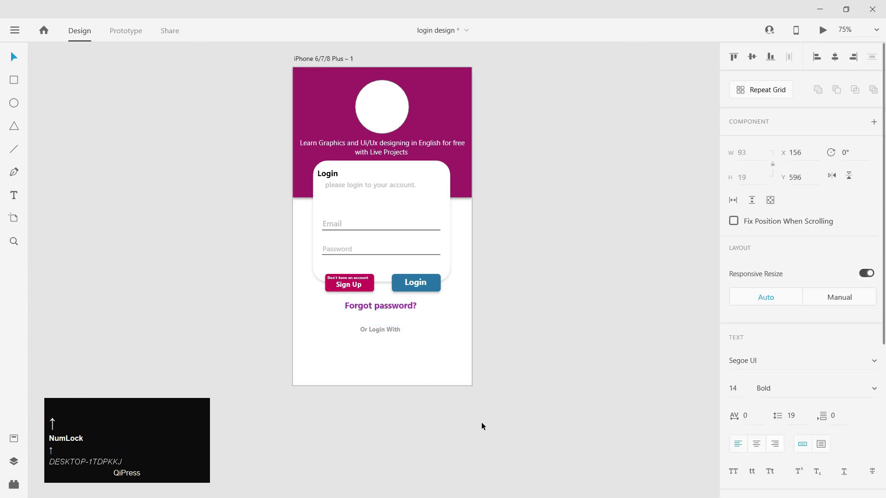
key(Up)
key(Up)
key(Up)
key(Up)
key(Up)
key(Up)
key(Up)
key(Up)
key(Up)
click(533, 419)
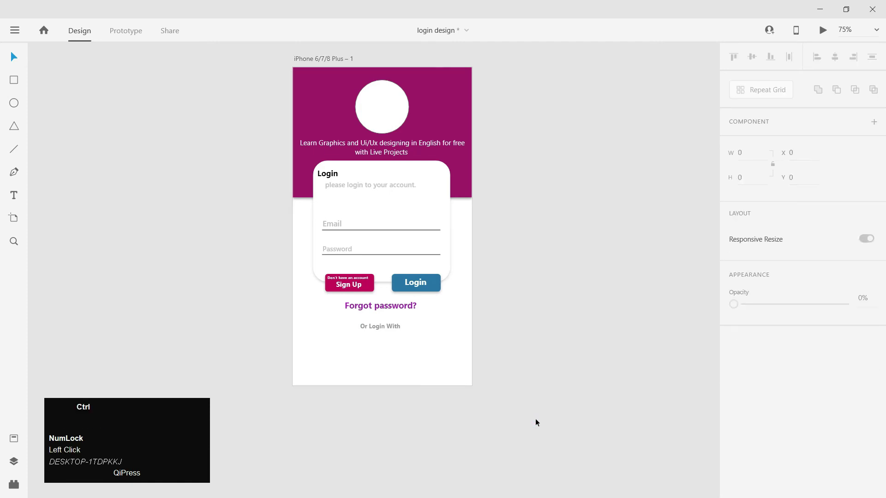
- Fine-tune the "Or Login With" text's position slightly up and to the left under "Forgot password?"
key(ctrl+minus)
key(ctrl+equal)
key(space)
drag(527, 330, 548, 361)
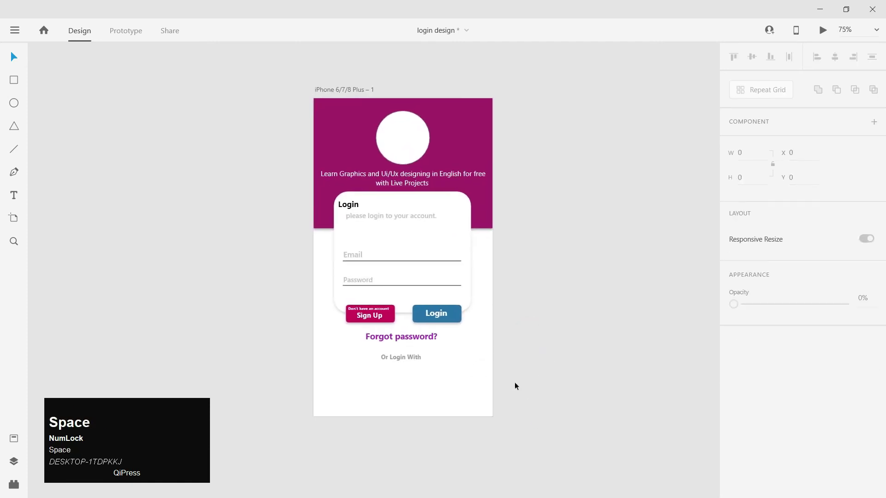
click(405, 358)
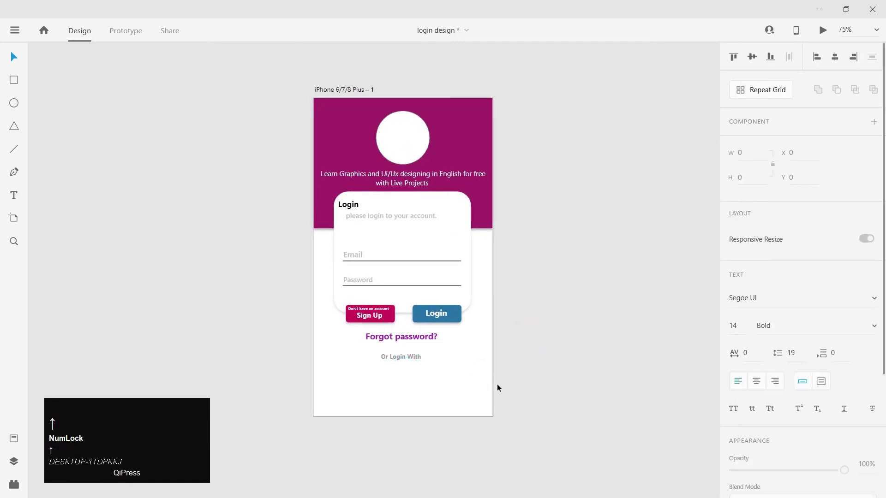
click(537, 376)
drag(538, 375, 494, 372)
key(space)
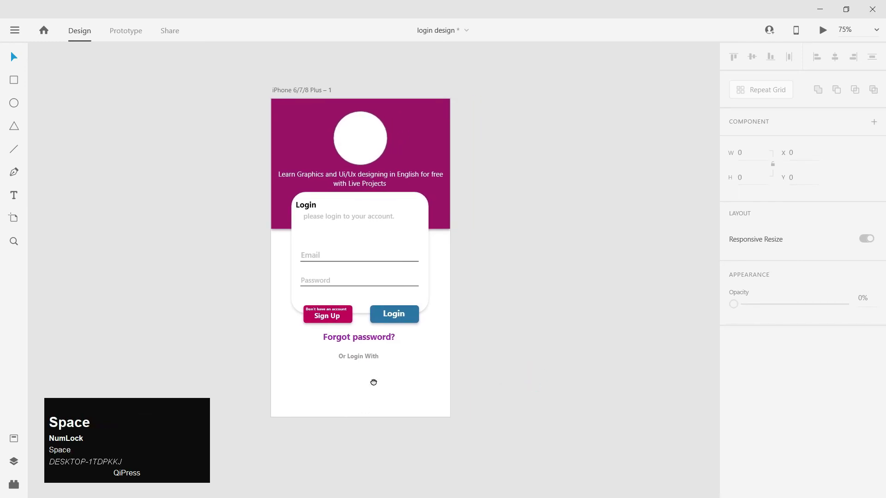
drag(376, 381, 386, 328)
click(386, 323)
key(Left)
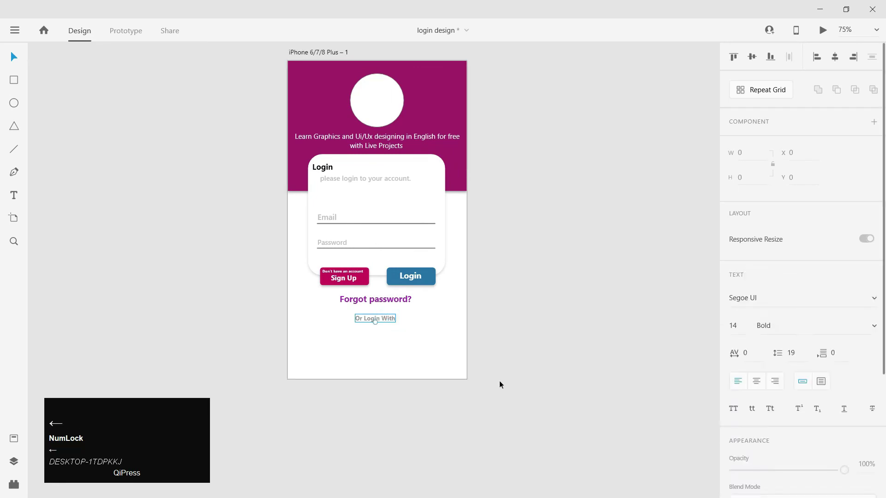
- Nudge the "Or Login With" text left to X 154 beneath "Forgot password?" and deselect it
key(Left)
click(371, 319)
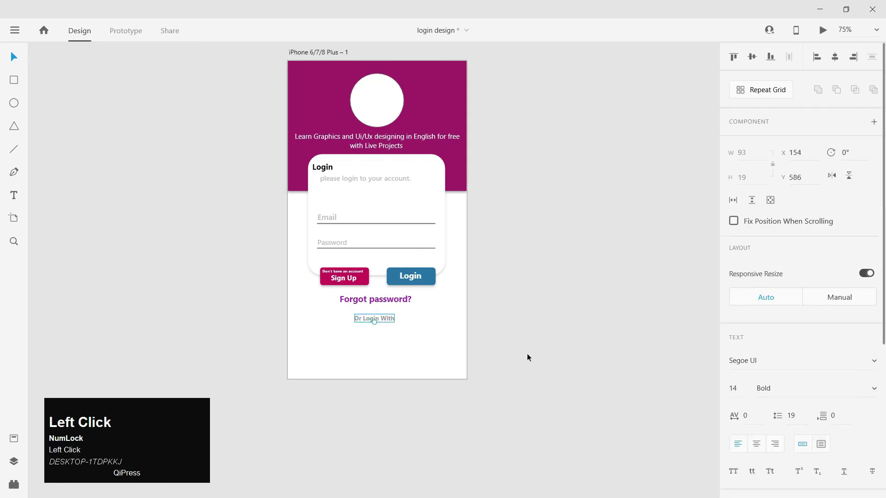
click(527, 354)
key(space)
mouse_move(515, 284)
mouse_down()
mouse_move(513, 296)
mouse_move(516, 270)
mouse_up()
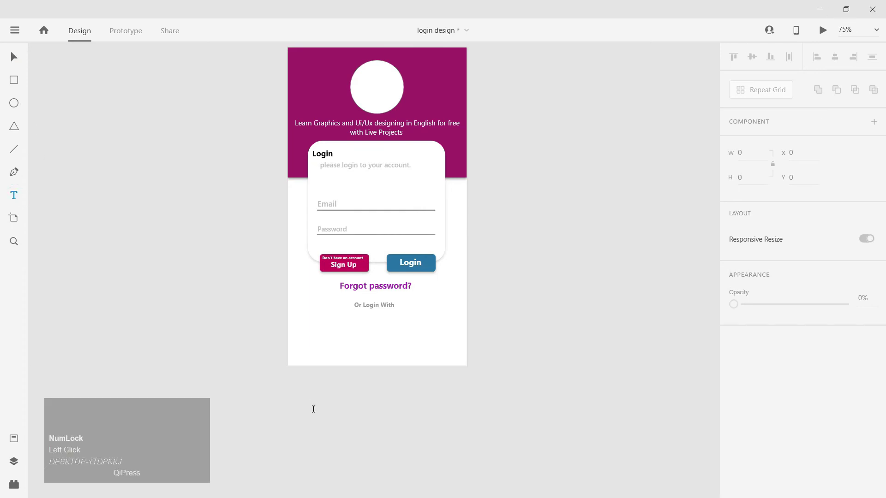
click(312, 338)
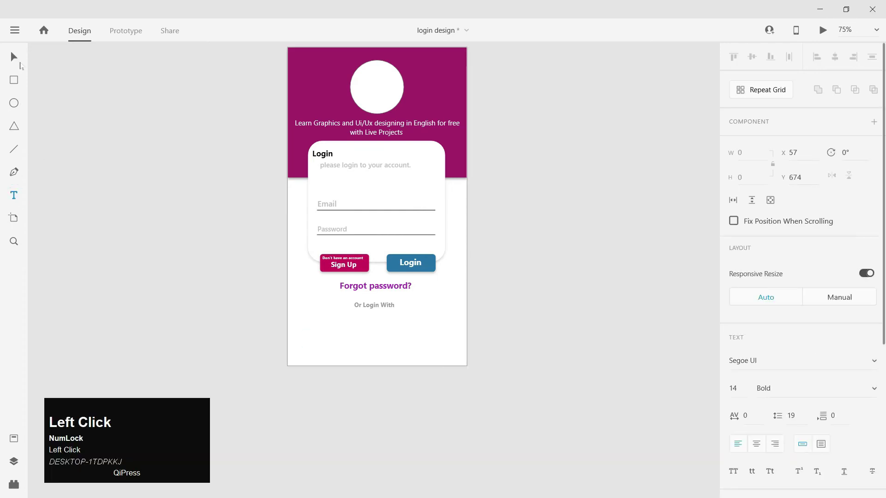
click(14, 56)
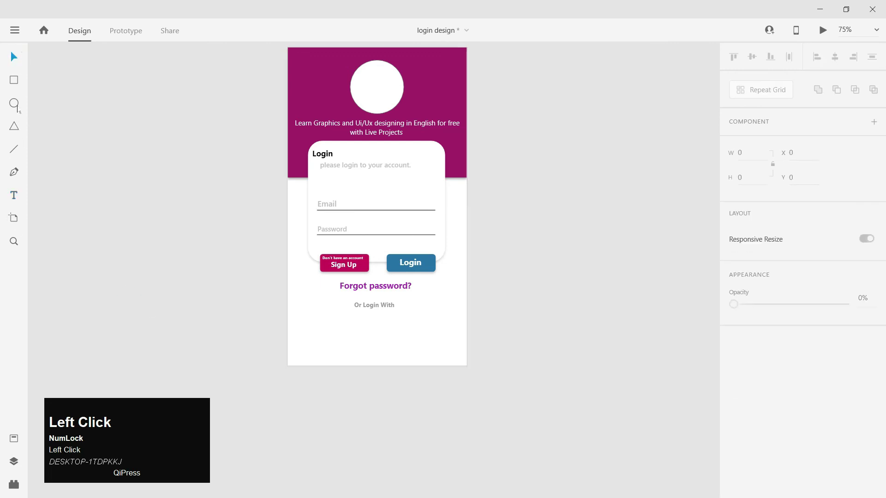
- Create a row of three equal circles, 52 px in diameter, below the "Or Login With" text
key(ctrl+equal)
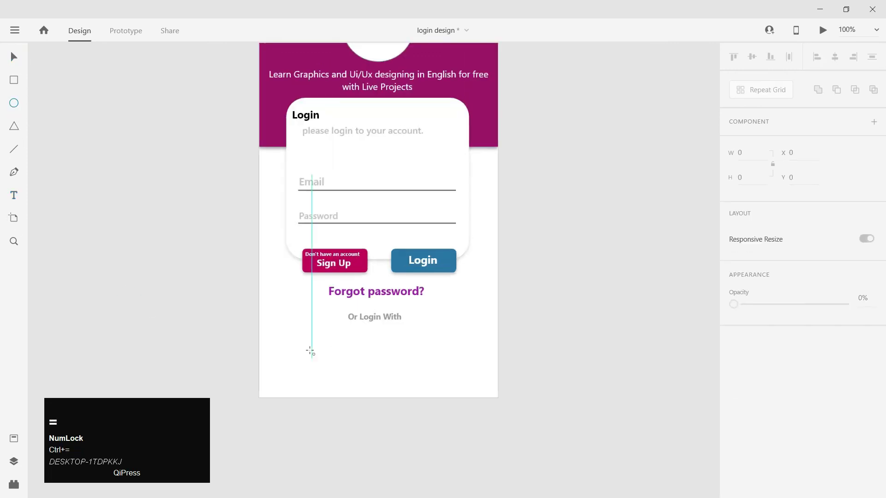
mouse_move(314, 345)
mouse_down()
mouse_move(339, 374)
mouse_move(313, 346)
mouse_move(405, 346)
mouse_move(401, 355)
mouse_up()
click(13, 57)
click(390, 367)
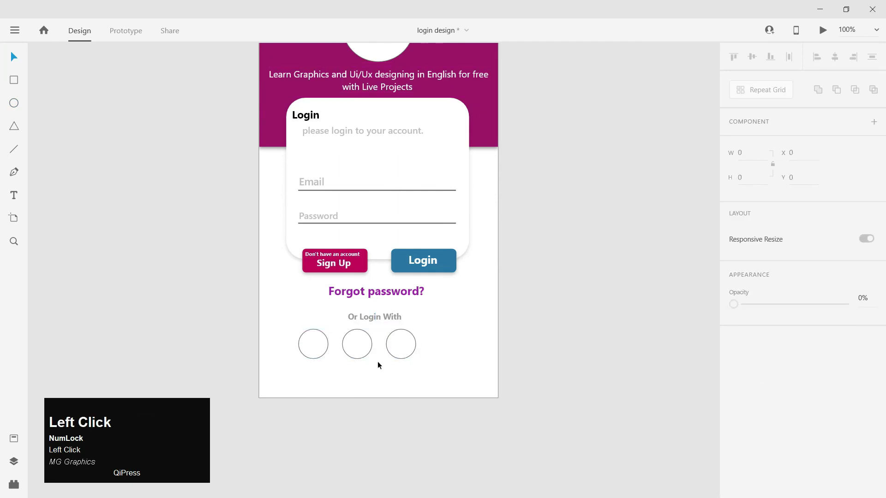
- Select all three circles and shift them right and slightly down to X 95, Y 619, centring them under "Or Login With"
drag(302, 345, 293, 339)
key(shift+Right)
key(shift+Right)
key(shift+Right)
key(shift+Right)
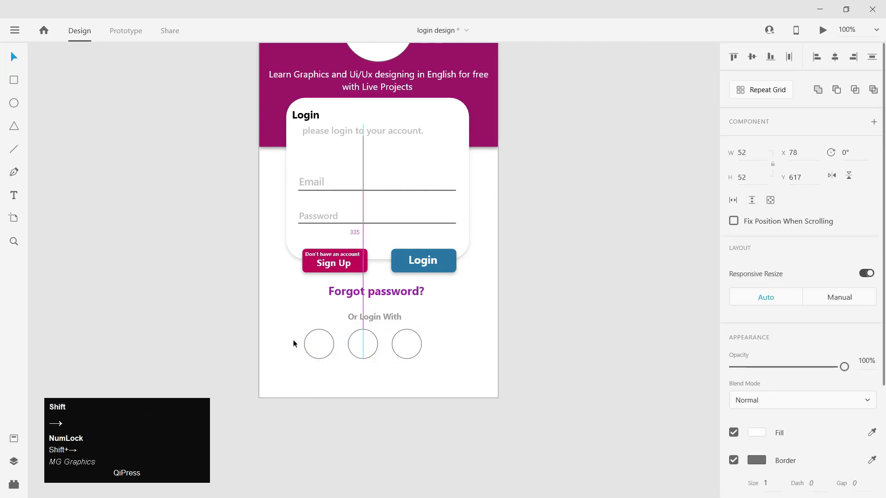
key(Left)
key(Left)
key(Left)
key(Down)
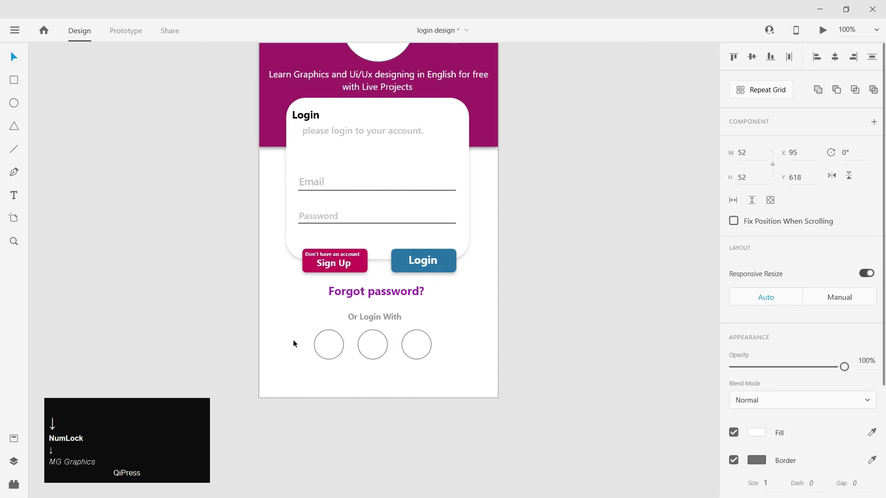
key(Down)
key(Right)
key(Left)
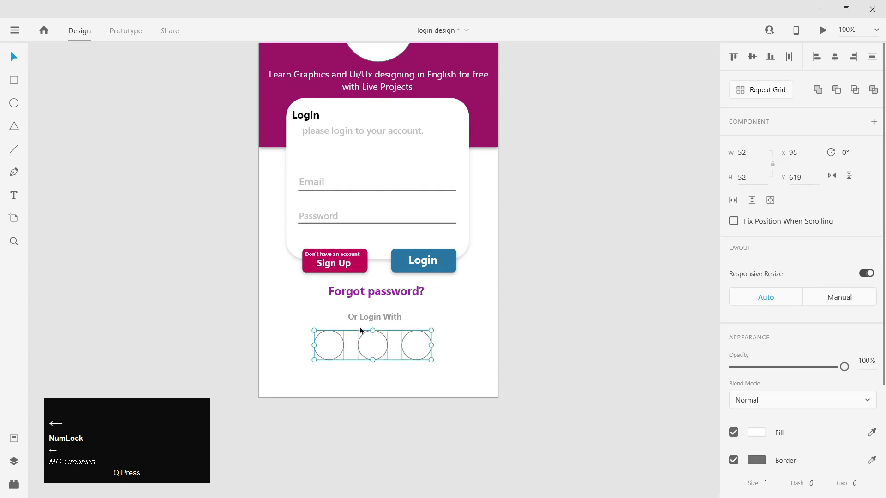
- Remove the border from the three circles and give them a shadow
click(737, 464)
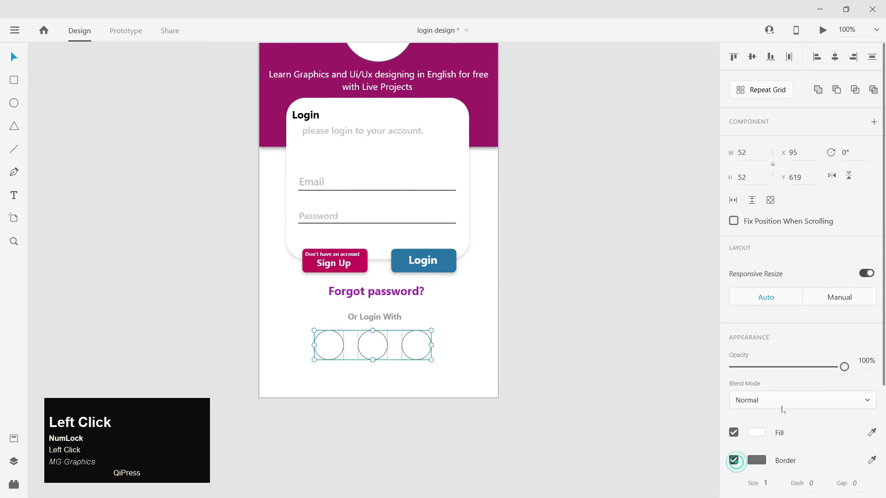
scroll(789, 436, down, 2)
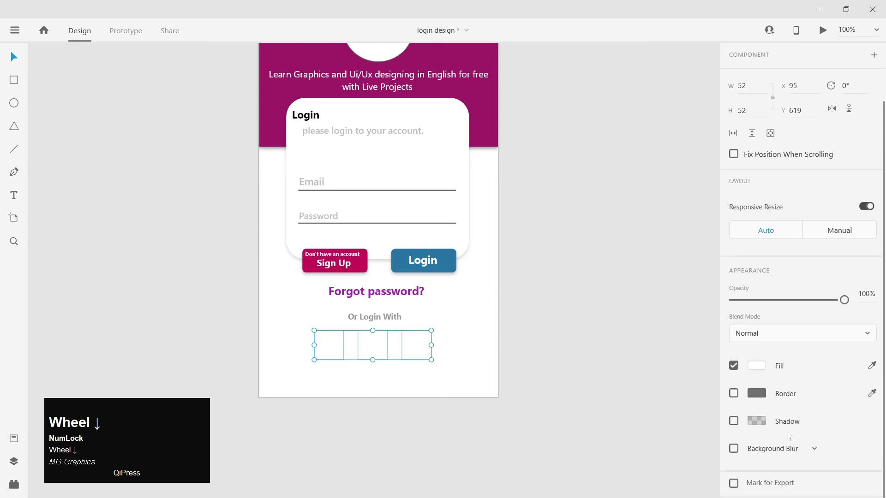
click(734, 422)
scroll(784, 346, down, 1)
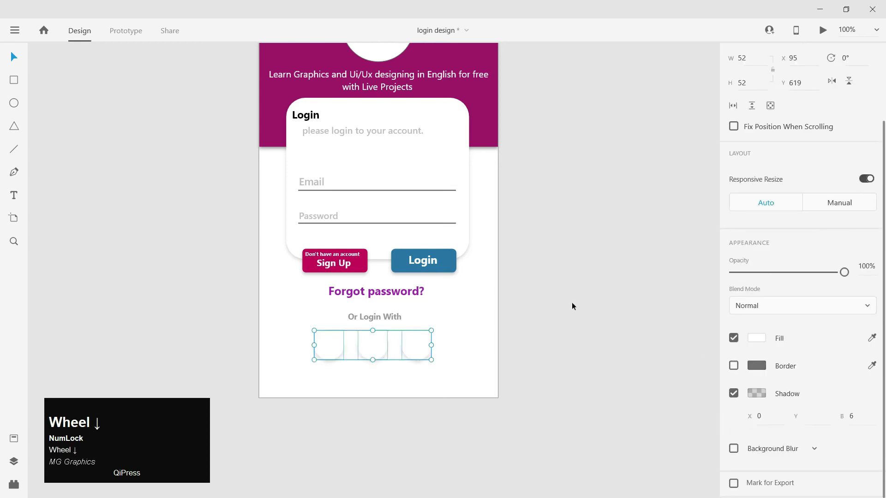
click(552, 261)
- Fill the middle circle with blue, about #2D72CC
key(ctrl+minus)
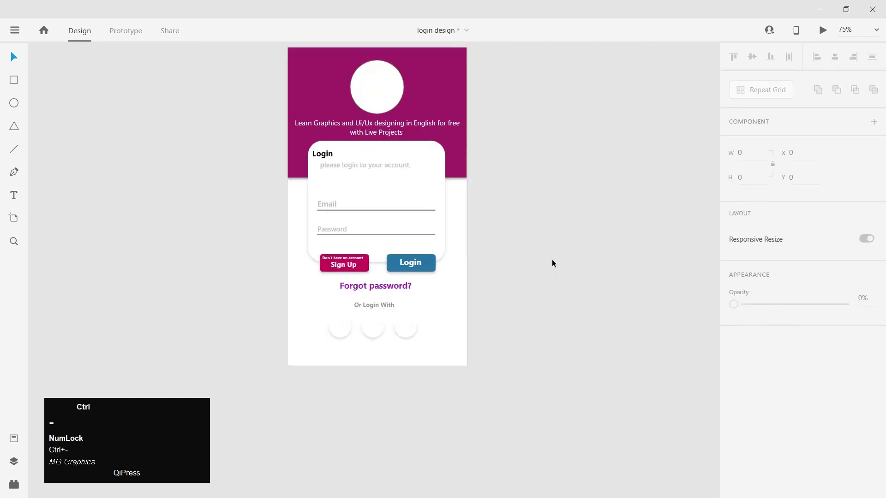
key(ctrl+minus)
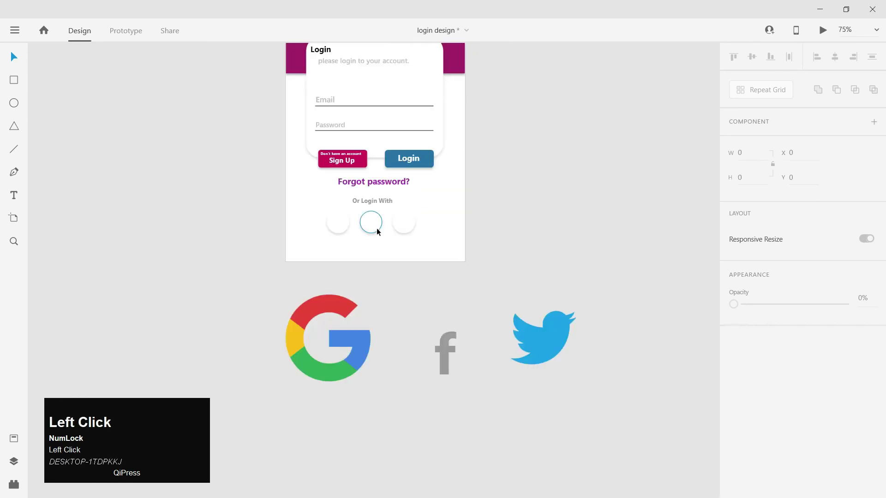
click(372, 224)
scroll(737, 371, down, 1)
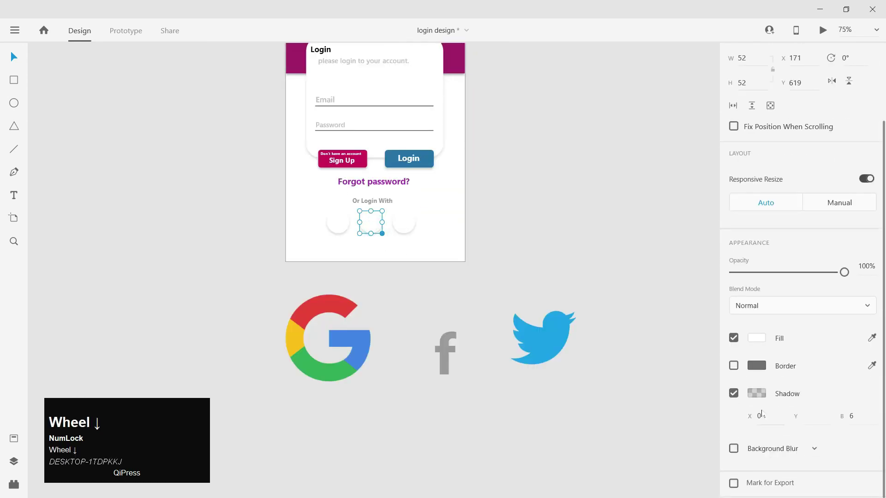
click(760, 341)
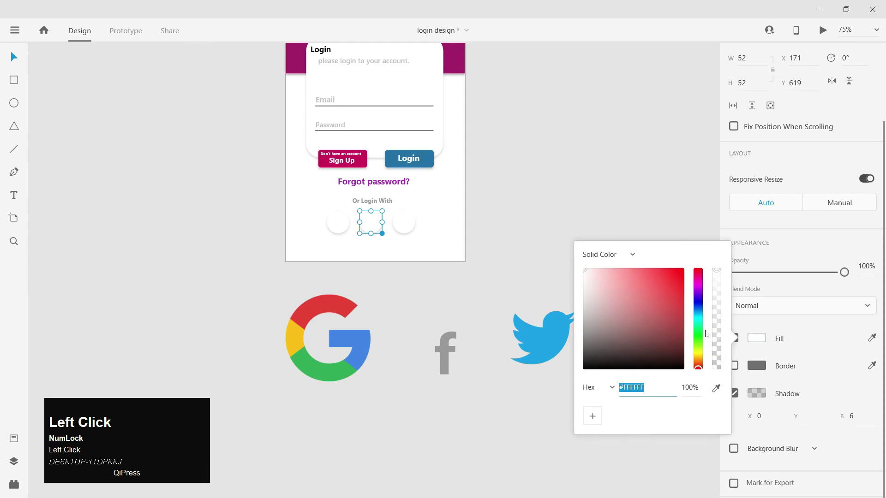
click(700, 315)
drag(669, 304, 662, 289)
click(638, 207)
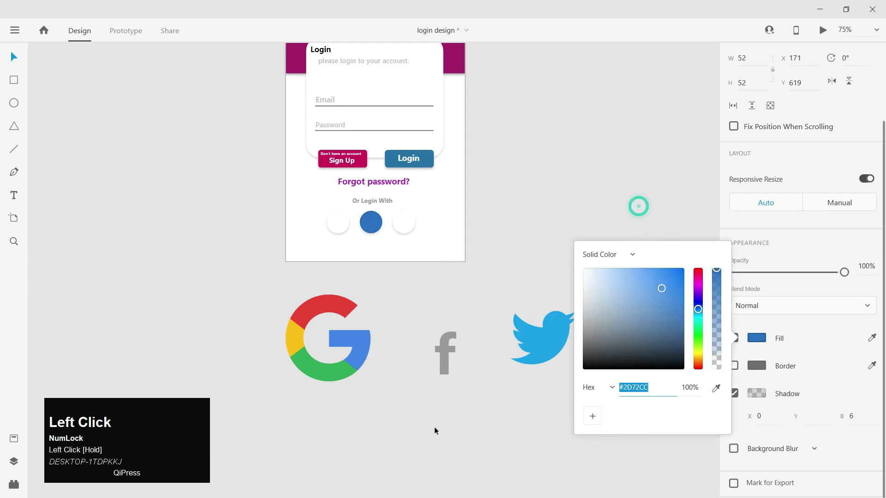
- Place the grey "f" letter on the blue circle, reduce it to size 56 and nudge it left
click(437, 365)
drag(445, 391, 370, 221)
key(ctrl+equal)
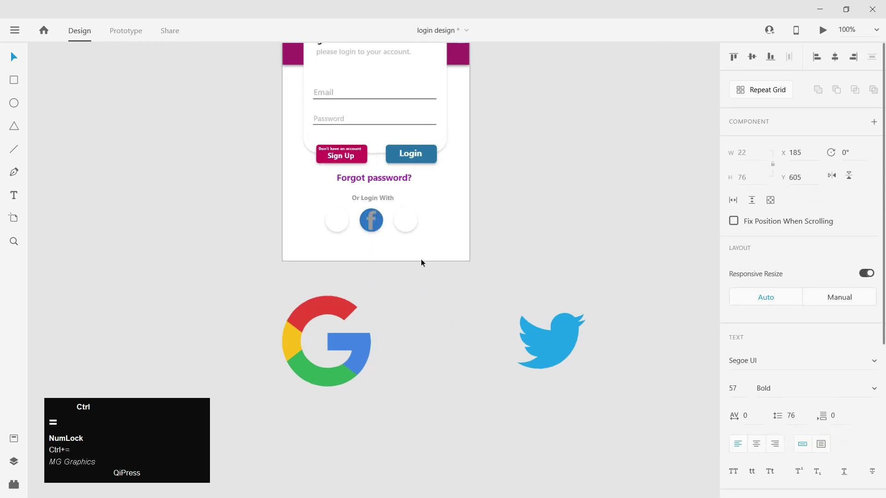
key(ctrl+equal)
key(ctrl+equal)
key(ctrl+equal)
drag(394, 170, 399, 307)
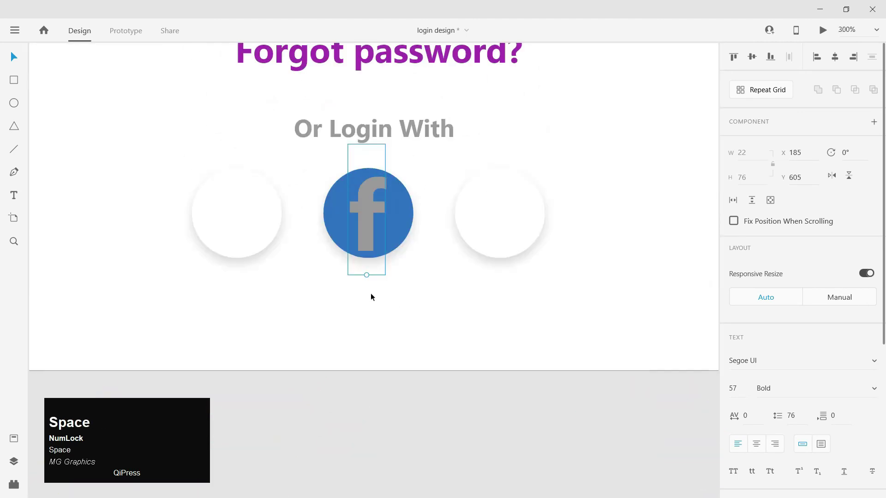
drag(365, 277, 366, 272)
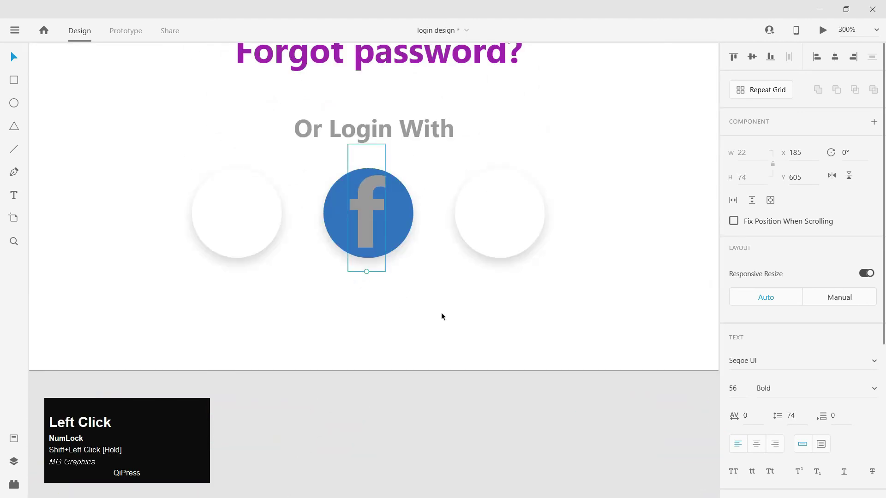
key(Left)
key(Left)
- Change the "f" letter's fill to near-white, about #FDFDFD
scroll(734, 429, down, 5)
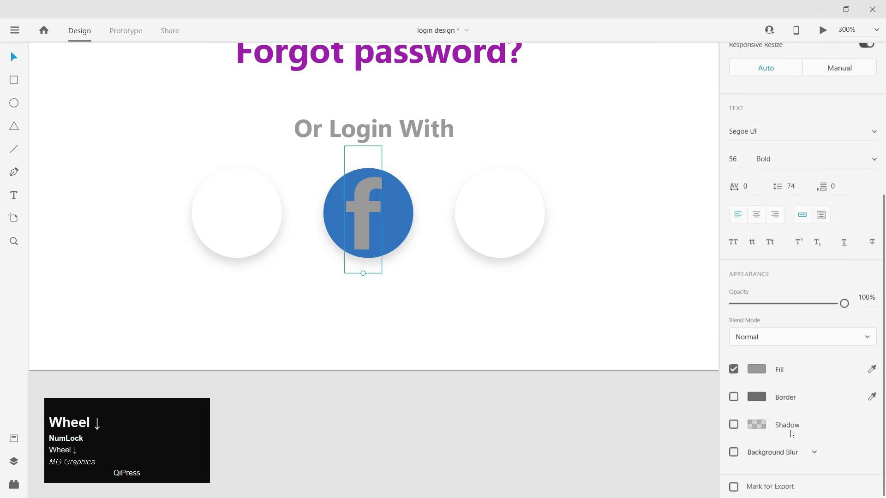
click(757, 366)
drag(607, 297, 582, 291)
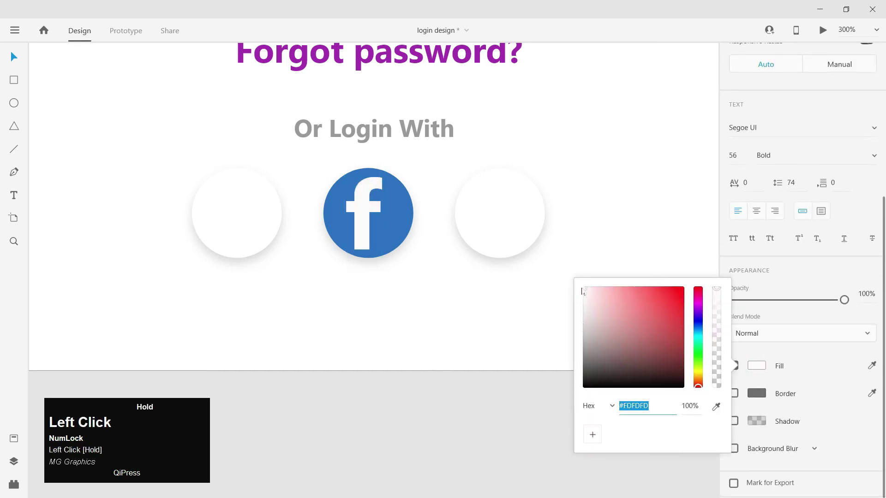
click(519, 438)
- Scale the Google logo down to 41 × 41 px and place it on the white circle beside the Facebook icon
key(ctrl+minus)
key(ctrl+minus)
key(ctrl+minus)
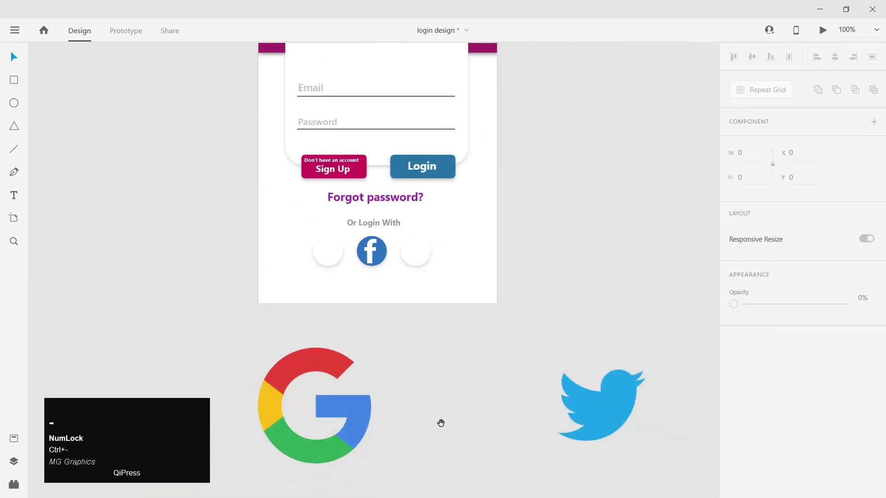
drag(441, 422, 465, 391)
click(388, 390)
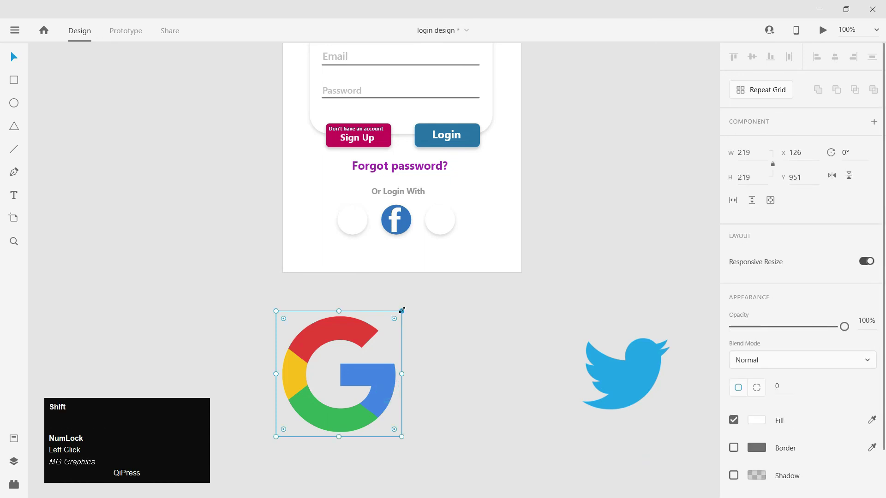
drag(402, 310, 408, 344)
key(ctrl+plus)
key(ctrl+plus)
key(ctrl+plus)
drag(425, 216, 389, 268)
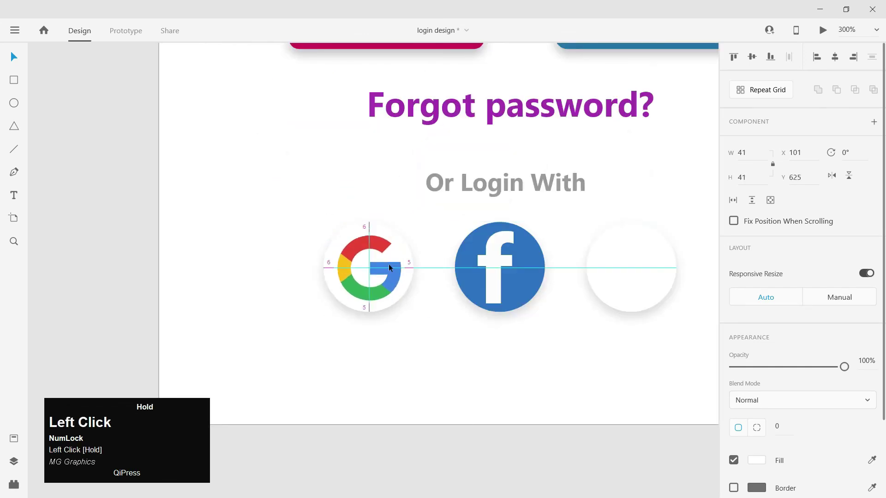
- Fine-tune the Google logo's position inside its circle, setting it at X 100
key(Left)
key(Left)
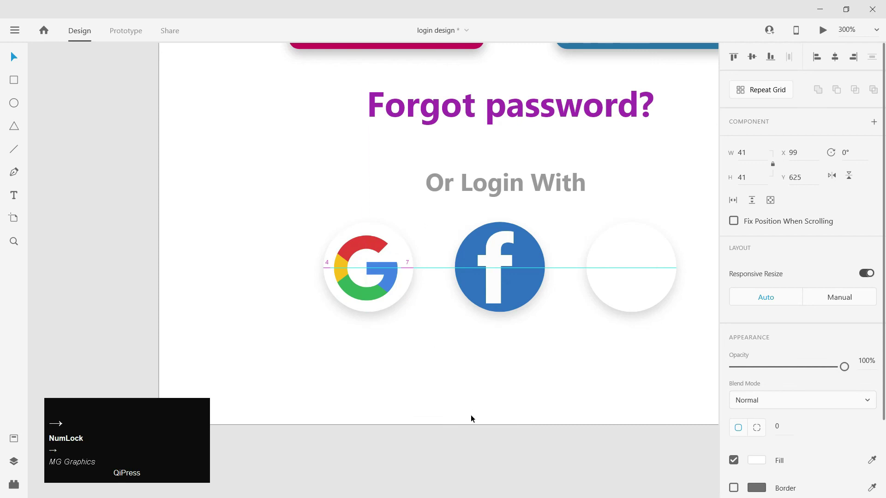
key(Right)
key(Down)
click(469, 441)
click(337, 263)
key(Up)
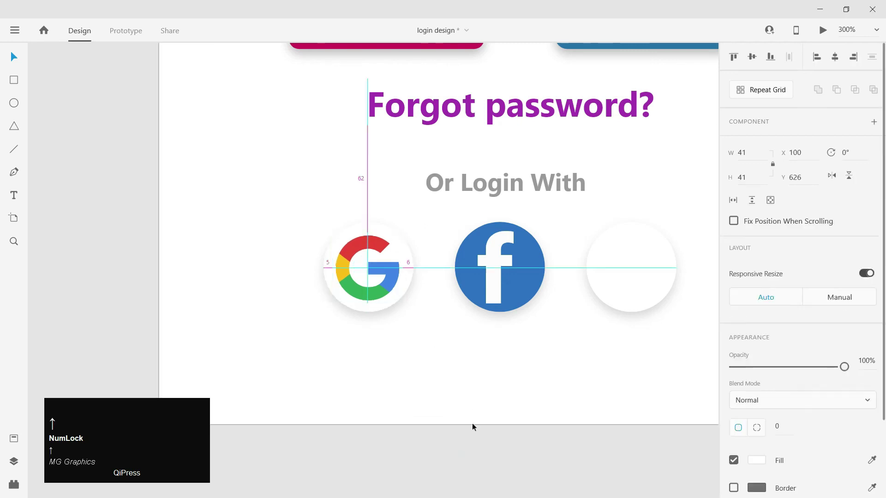
- Scale the Twitter logo down to 46 × 46 px and place it over the remaining empty circle
drag(472, 423, 208, 283)
key(ctrl+minus)
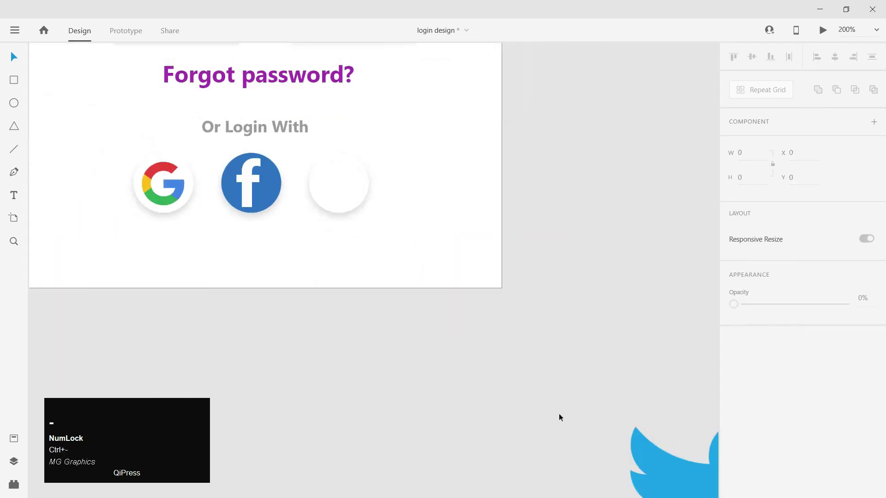
drag(650, 456, 365, 260)
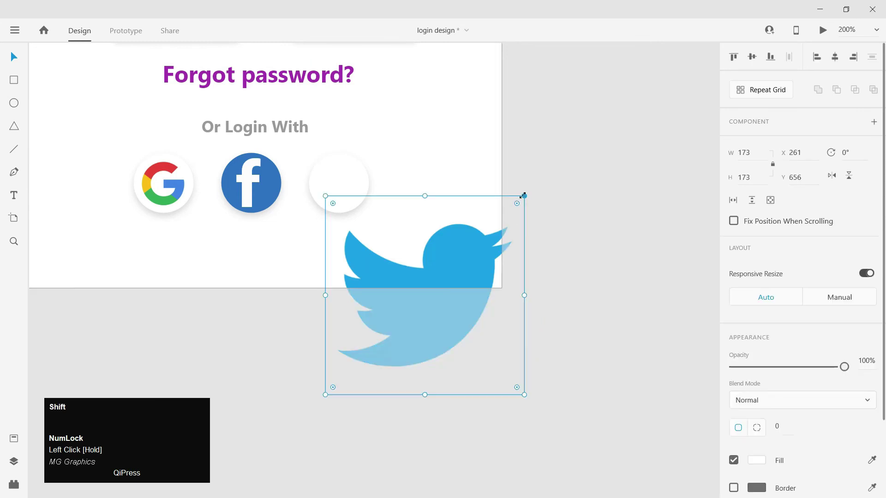
drag(523, 195, 403, 317)
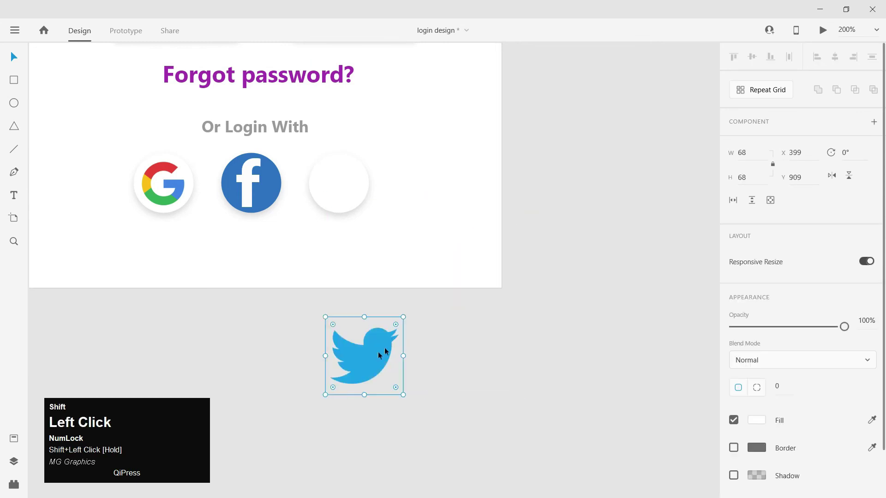
drag(384, 351, 528, 380)
key(ctrl+plus)
drag(537, 222, 506, 259)
- Nudge the Twitter logo up and slightly right to X 252, Y 624, centring it in its circle
key(Up)
key(Up)
key(Up)
key(Up)
key(Up)
key(Up)
key(Up)
key(Up)
key(Up)
key(Up)
key(Up)
key(Up)
key(Up)
key(Up)
key(Up)
key(Up)
key(Up)
key(Up)
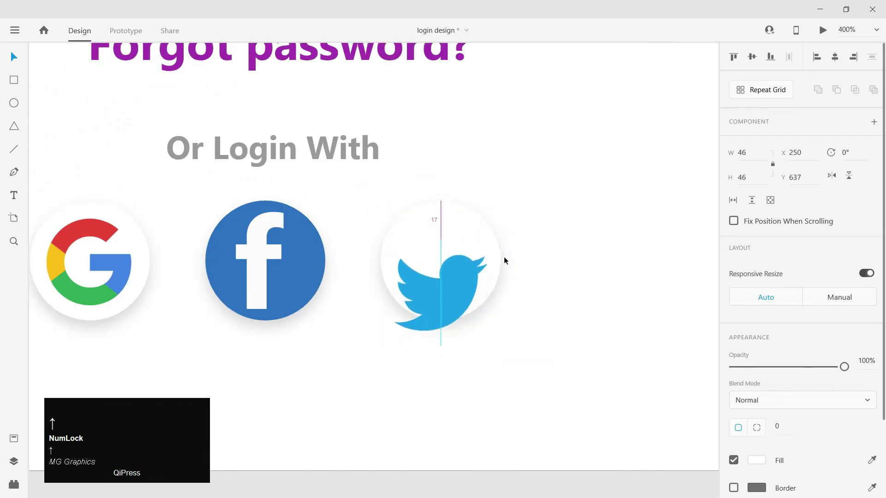
key(Right)
key(Right)
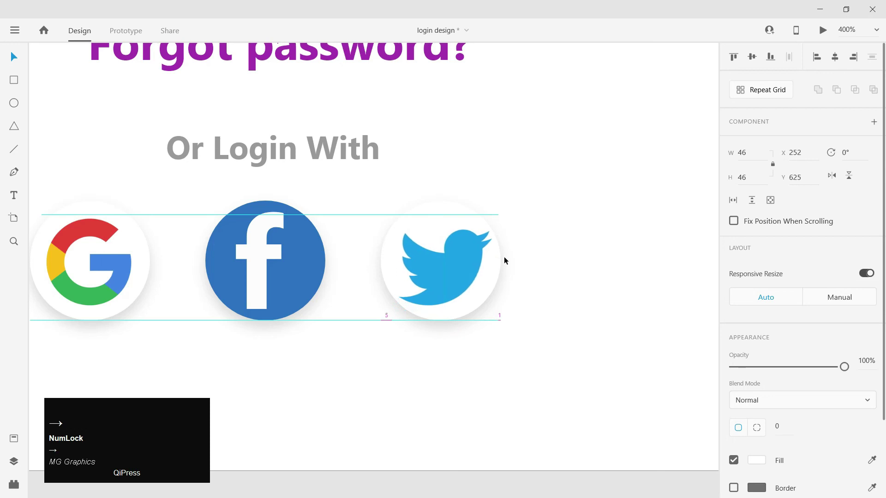
key(Up)
click(583, 223)
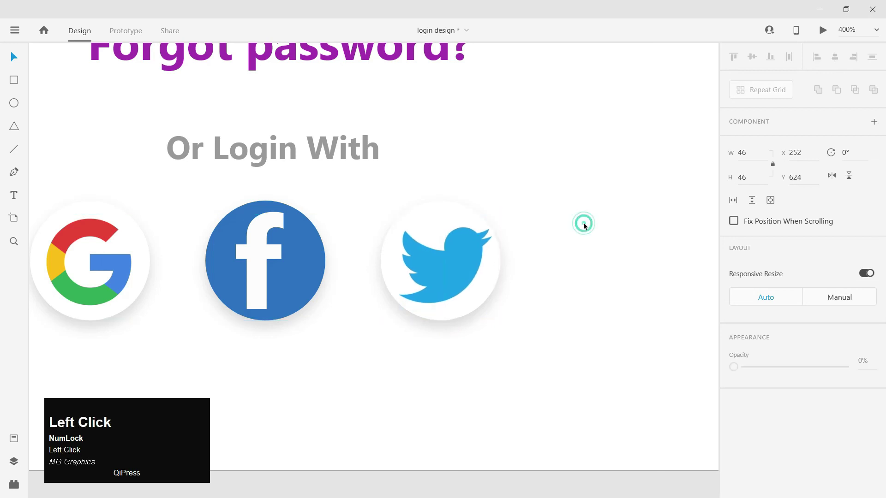
key(ctrl+minus)
key(ctrl+minus)
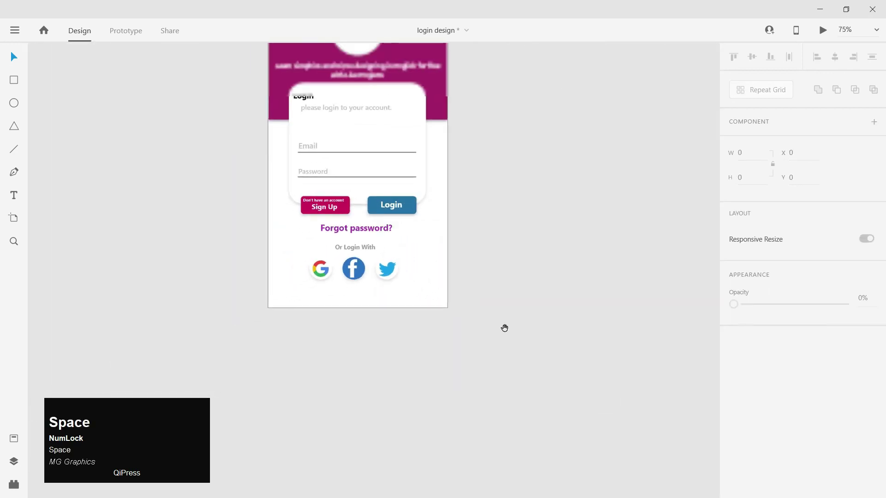
drag(464, 249, 522, 369)
key(ctrl+equal)
key(ctrl+equal)
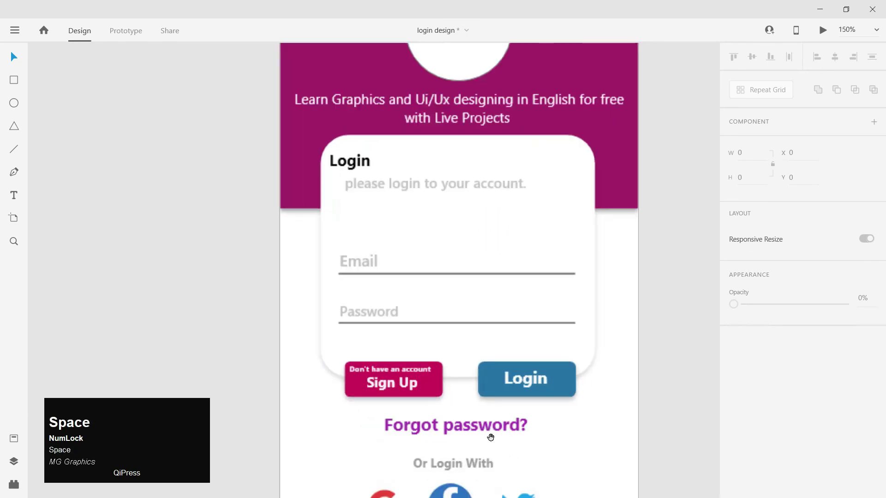
- Shrink the Facebook "f" letter inside its blue circle to a font size of 46
drag(490, 437, 442, 278)
click(405, 338)
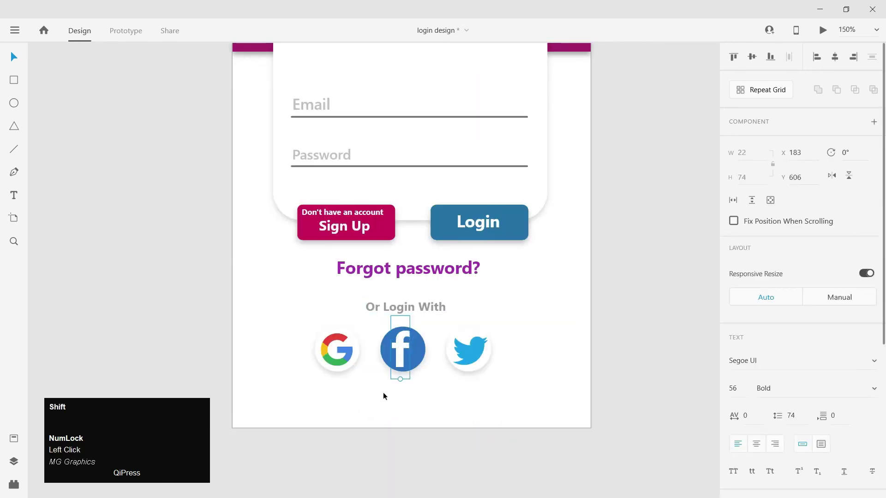
drag(400, 378, 401, 370)
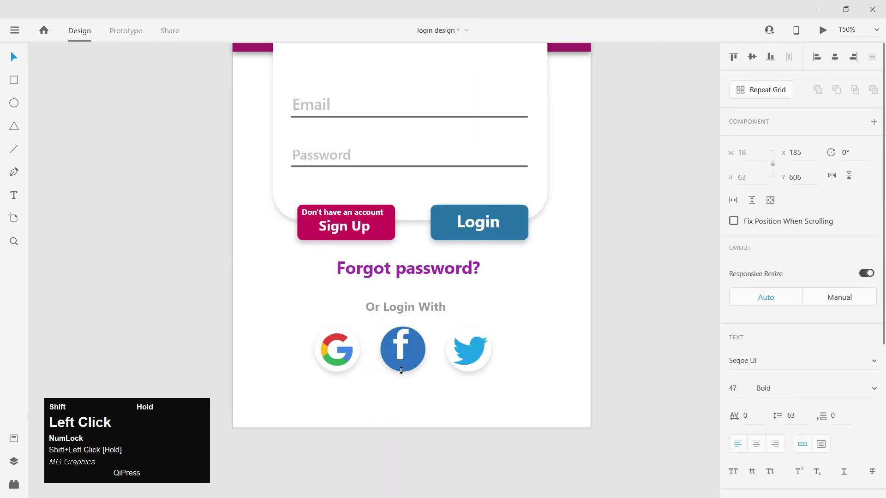
- Nudge the Facebook "f" down to Y 611 and slightly right to centre it in its circle
key(Down)
key(Down)
key(Down)
key(Down)
key(Down)
key(Down)
key(Down)
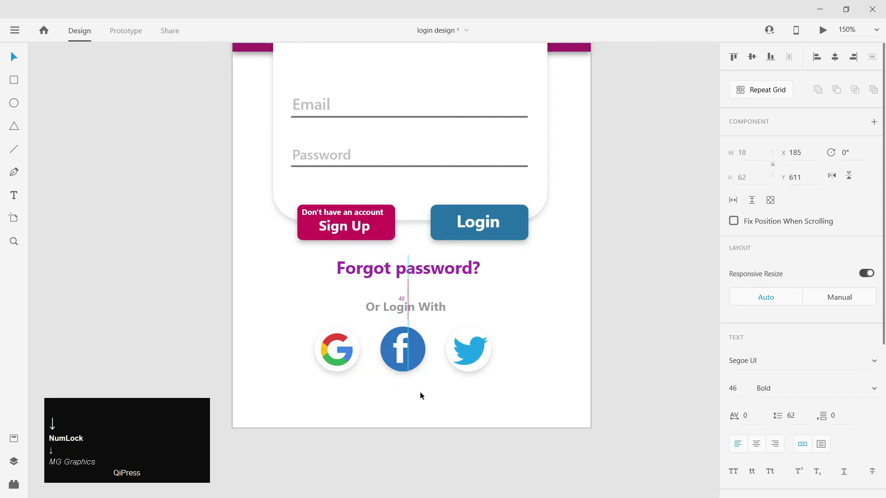
key(Right)
click(417, 434)
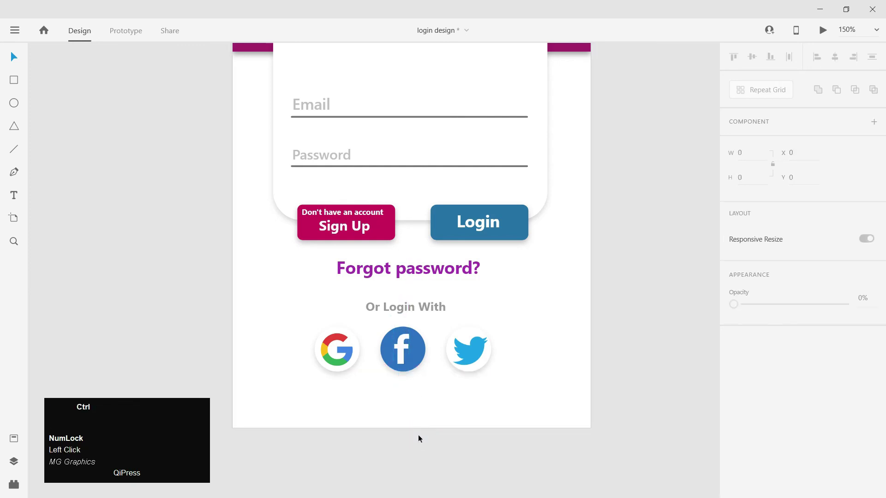
- Add the text line "By signing up you agree with our terms & Conditions" just below the artboard
key(ctrl+minus)
drag(501, 288, 503, 345)
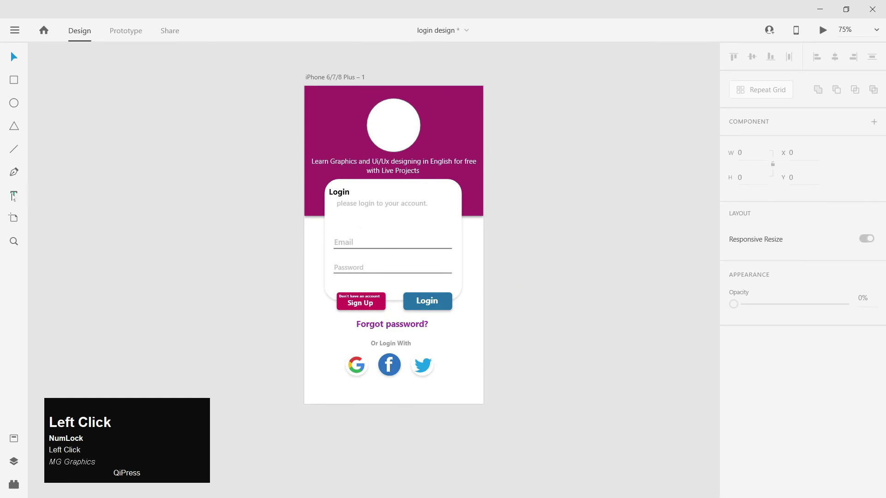
click(344, 434)
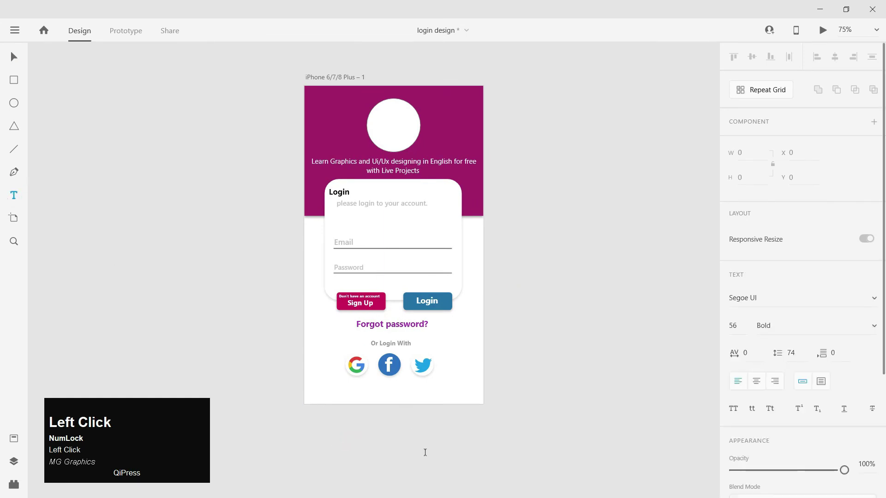
text(b)
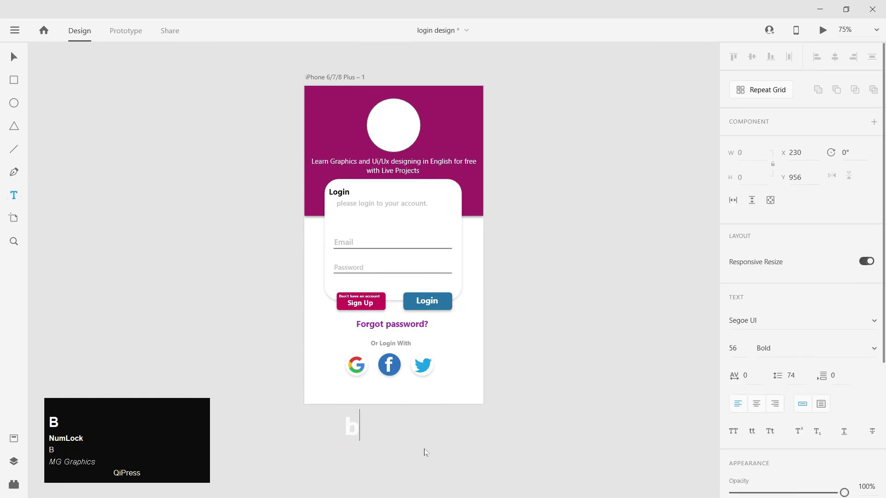
key(BackSpace)
text(By signing)
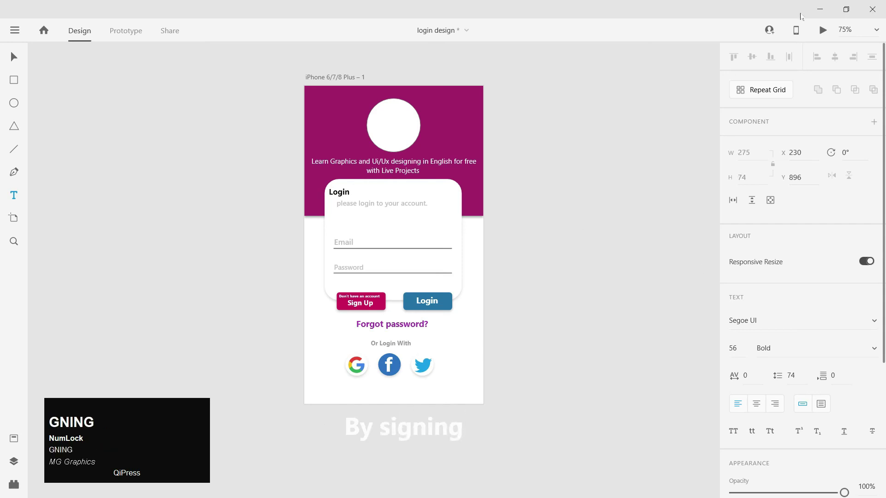
text( up you agree with our terms &)
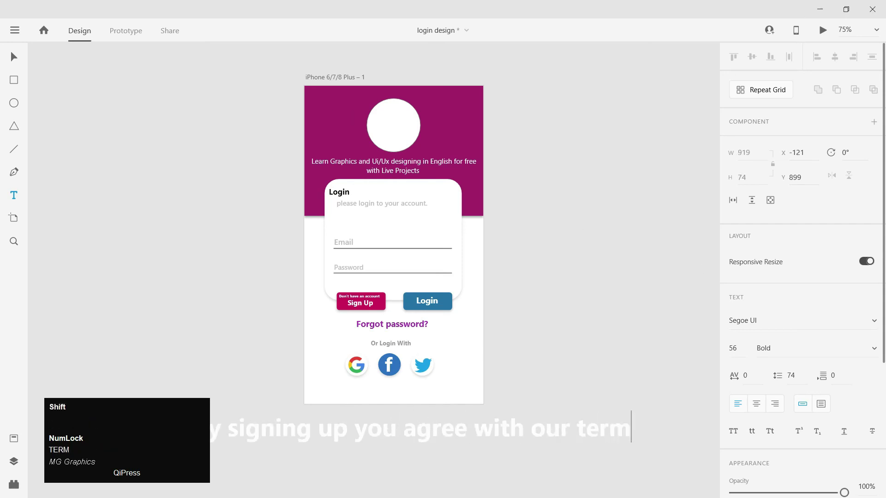
key(Left)
key(Right)
text(& Co)
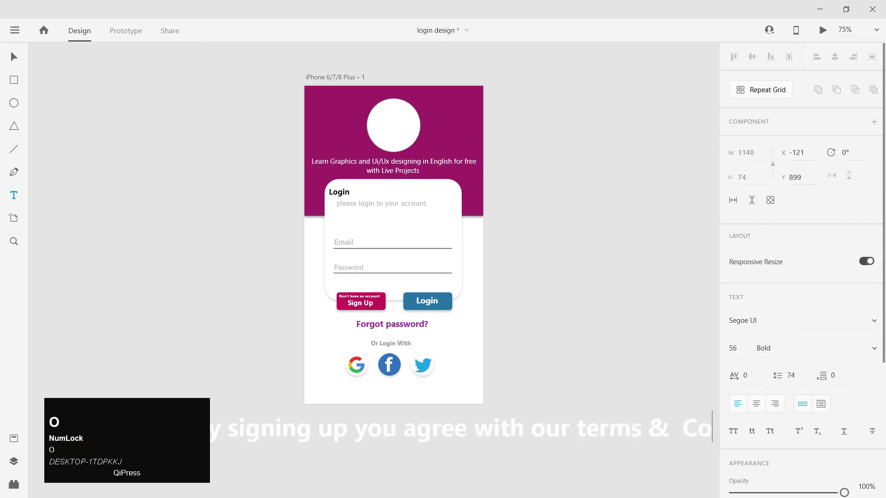
text(ndit)
key(ctrl+minus)
text(ions)
- Remove the extra space before "Conditions" in the terms line and finish editing the text
click(638, 376)
key(BackSpace)
click(579, 375)
key(BackSpace)
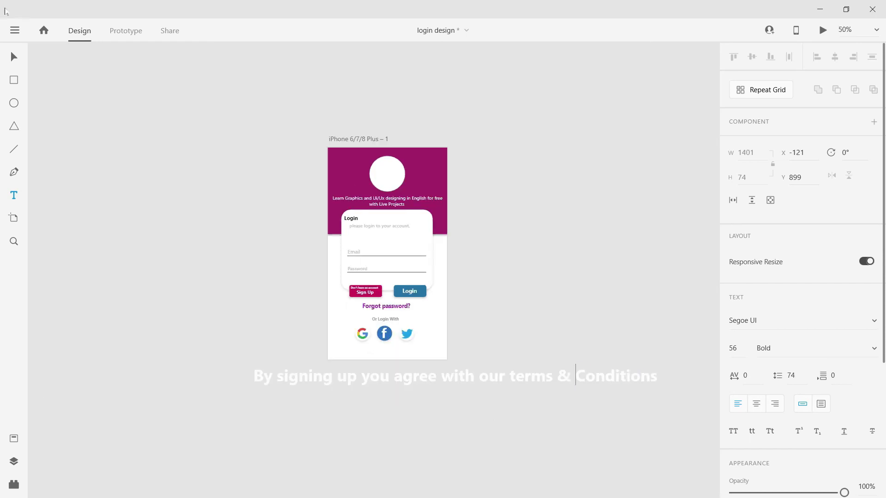
click(13, 57)
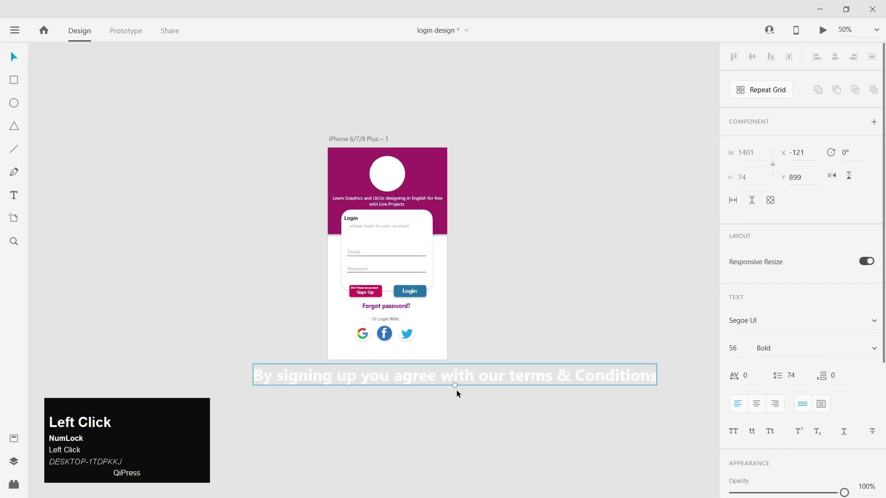
- Scale the terms line down to font size 17 and place it under the social icons at X 8, Y 683
drag(453, 386, 431, 291)
key(ctrl+equal)
key(ctrl+equal)
key(space)
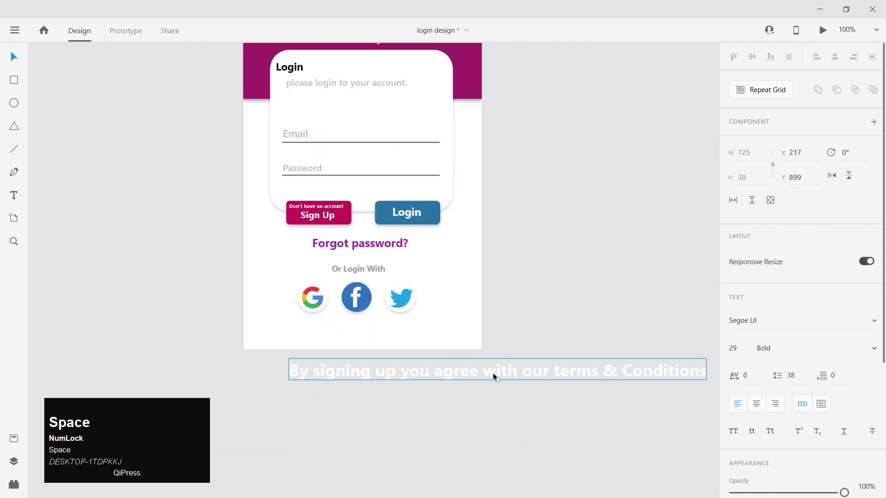
drag(498, 380, 370, 328)
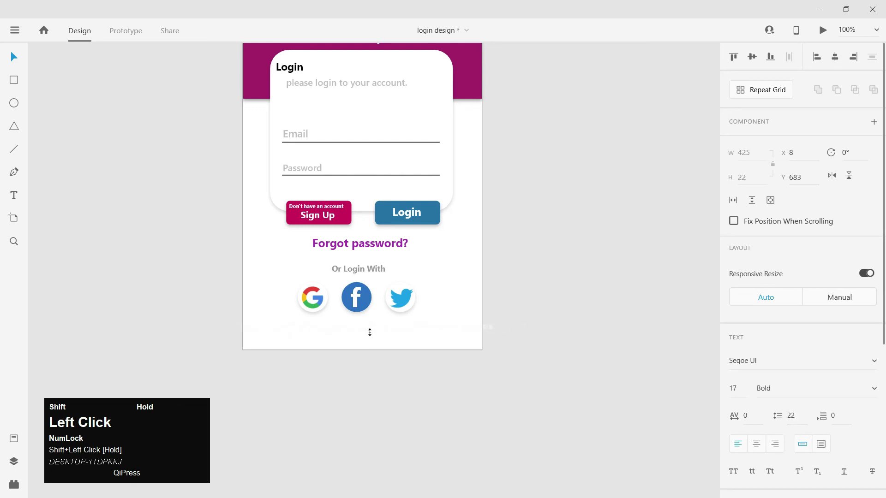
drag(369, 333, 370, 331)
- Fill the terms line with the crimson colour sampled from the Sign Up button
scroll(803, 392, down, 5)
click(870, 365)
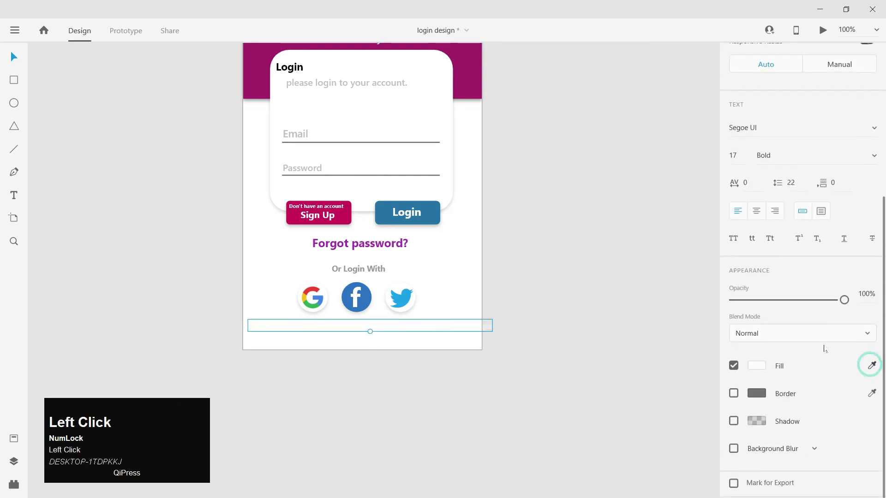
click(345, 218)
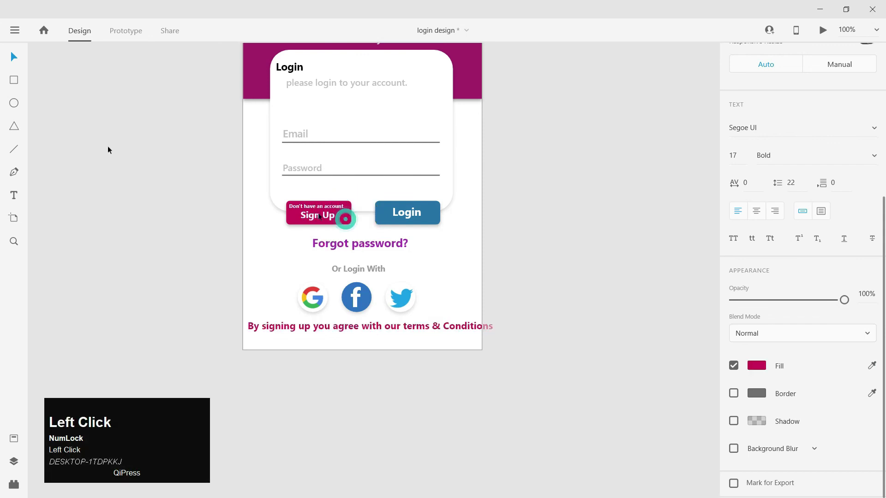
click(19, 56)
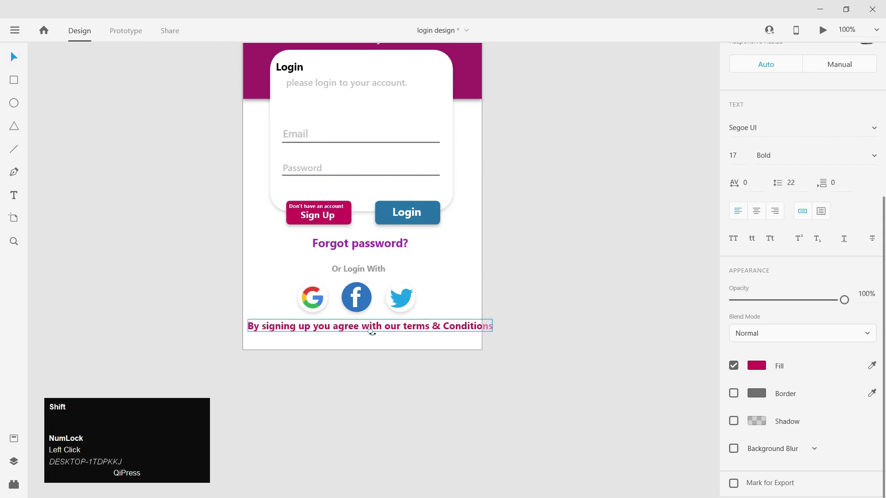
- Shrink the terms line to font size 14 and nudge it left and slightly down to centre it under the icons
shift+click(370, 330)
drag(371, 330, 374, 329)
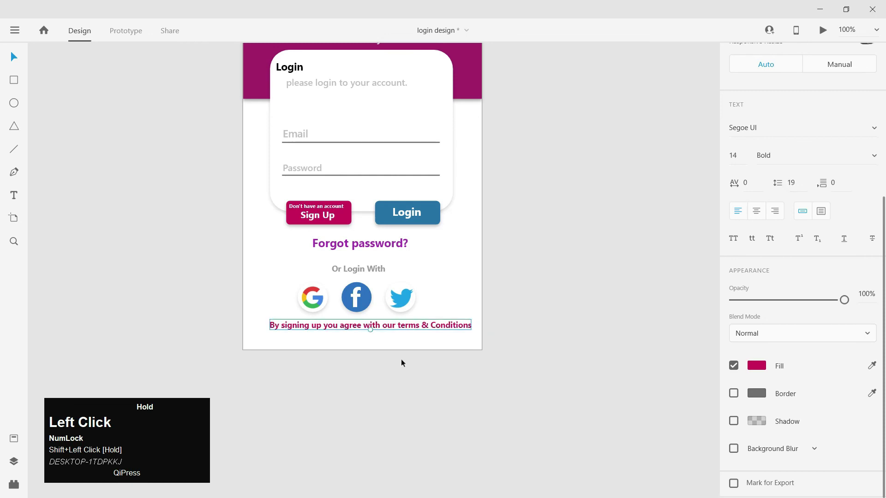
key(Left)
key(Left)
key(Left)
key(Left)
key(Left)
key(Left)
key(Left)
key(Left)
key(Left)
key(Left)
key(Left)
key(Left)
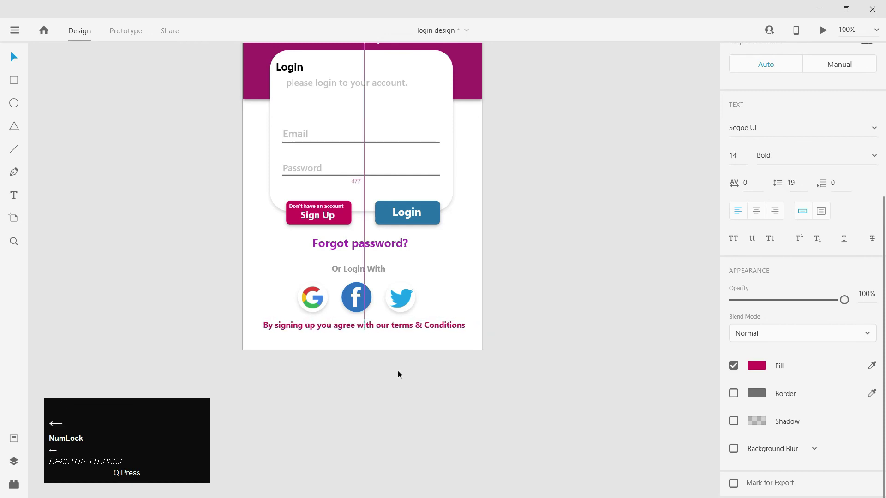
key(Down)
- Set the terms line's font weight to Semibold and nudge it slightly down
scroll(802, 276, up, 3)
scroll(802, 276, down, 3)
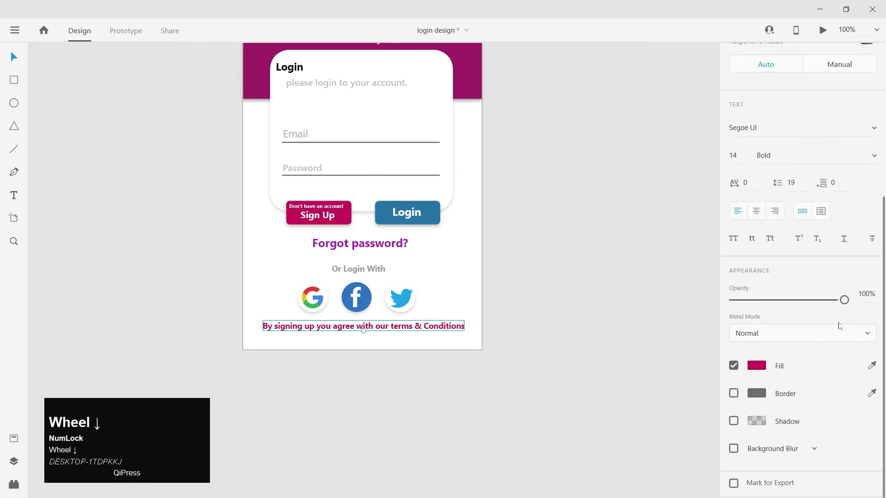
scroll(865, 249, up, 2)
click(877, 230)
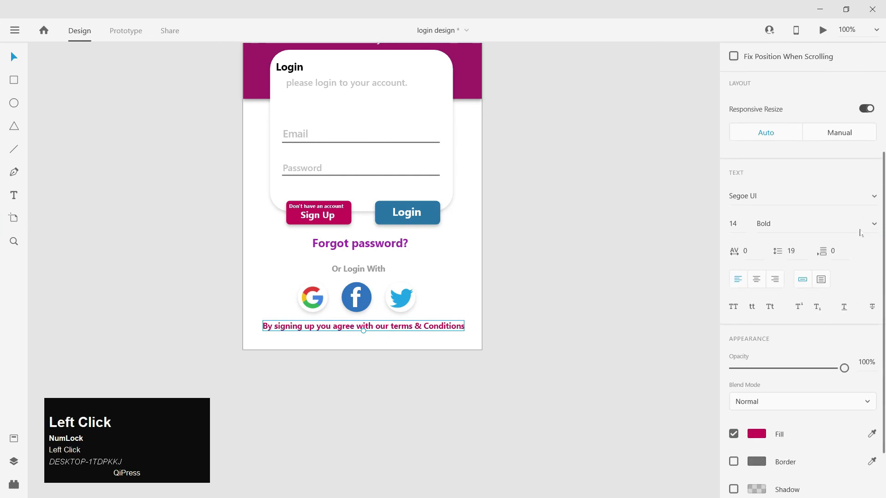
click(860, 232)
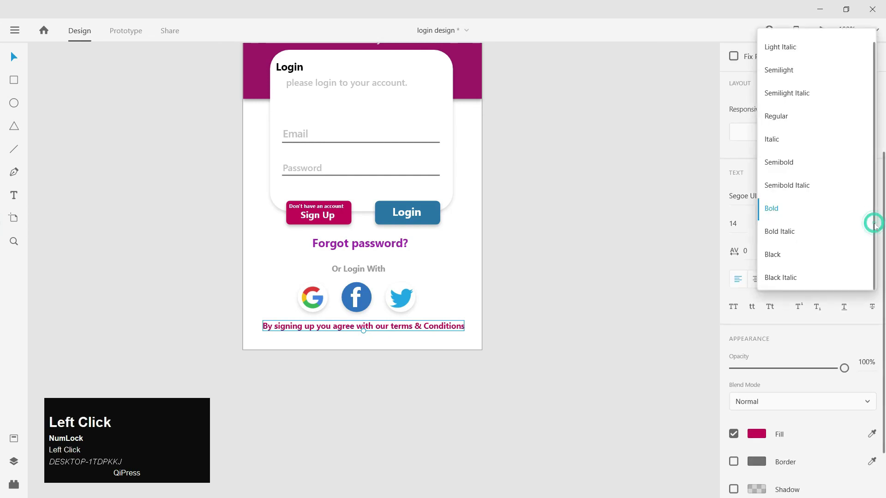
click(788, 163)
key(Down)
key(Down)
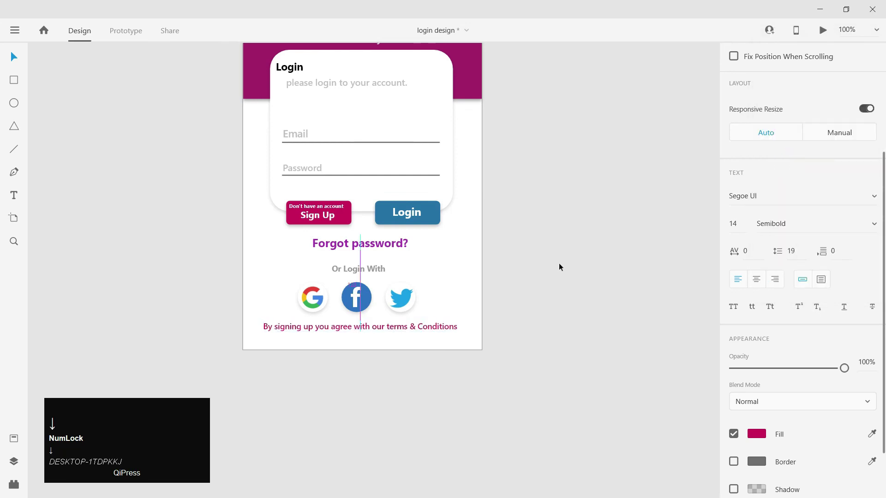
- Preview the login design and place the preview window beside the artboard for comparison
click(559, 264)
key(ctrl+minus)
drag(517, 239, 591, 316)
key(ctrl+minus)
key(ctrl+equal)
key(ctrl+equal)
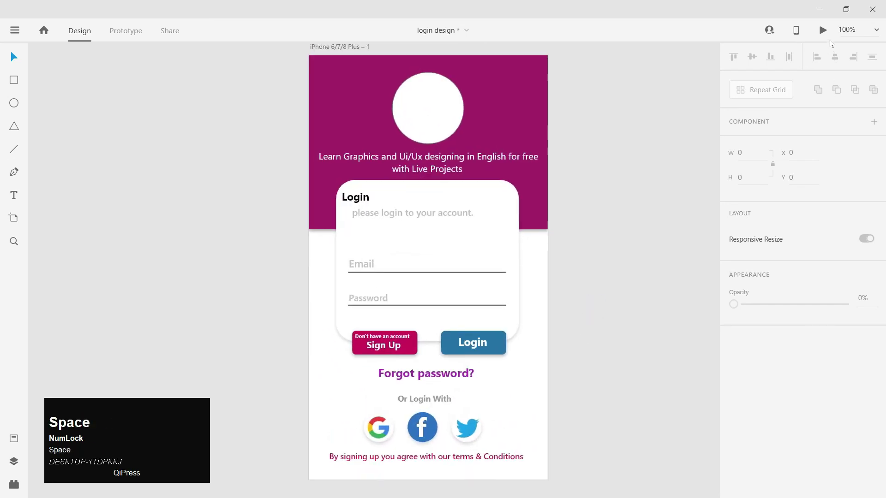
click(824, 33)
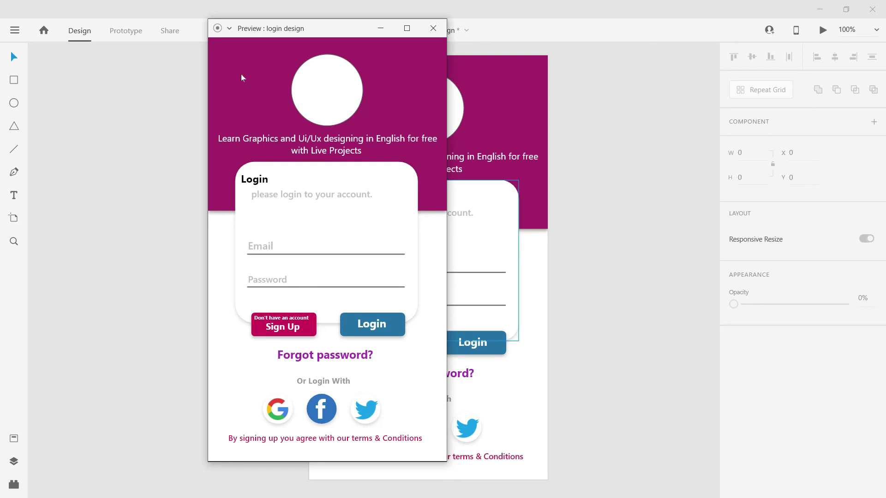
drag(290, 37, 124, 47)
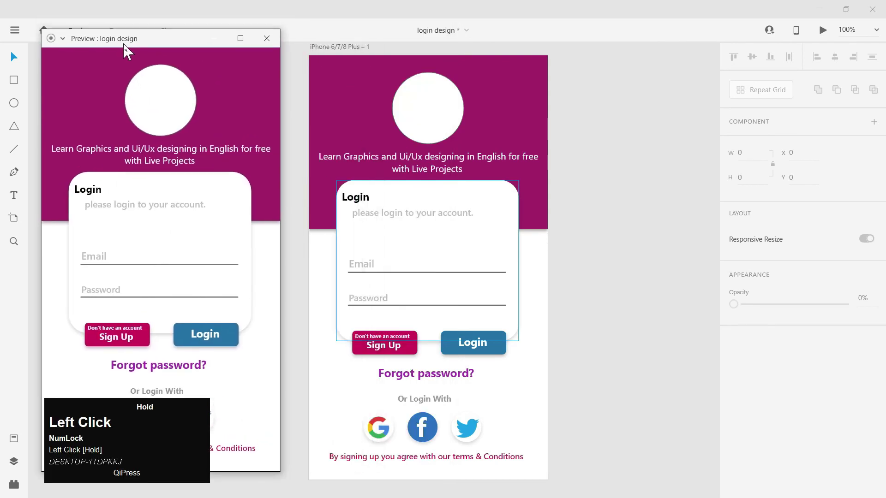